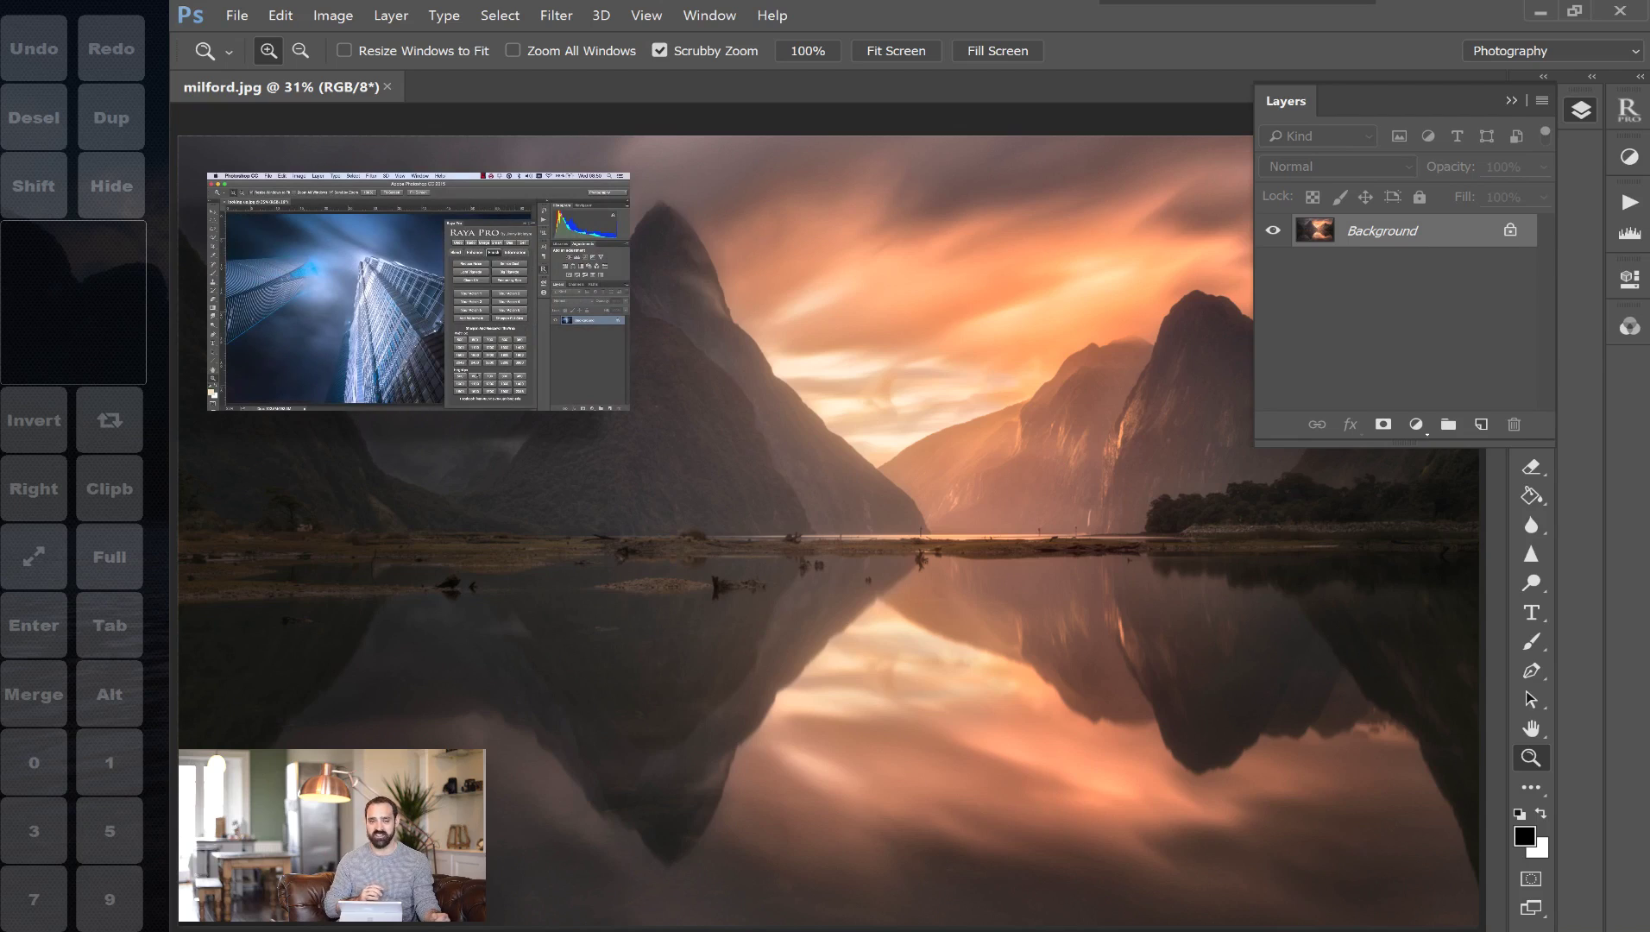
Look over the Raya Pro finishing tools, then put the panel away to return to Layers
left_click(1630, 110)
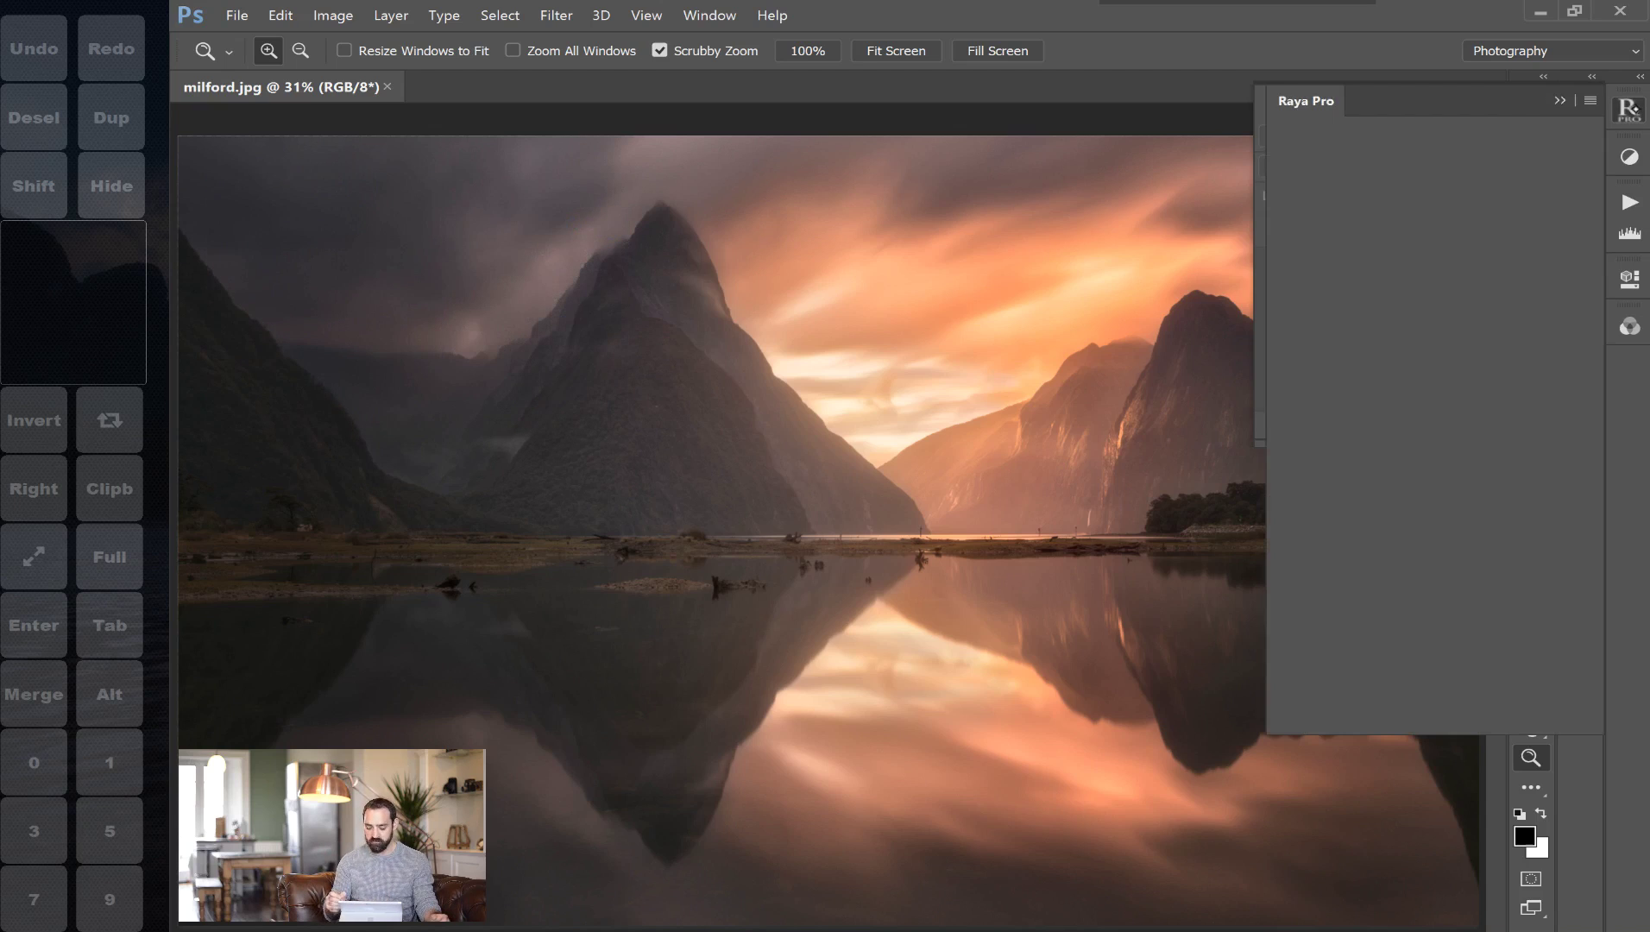
left_click(1447, 204)
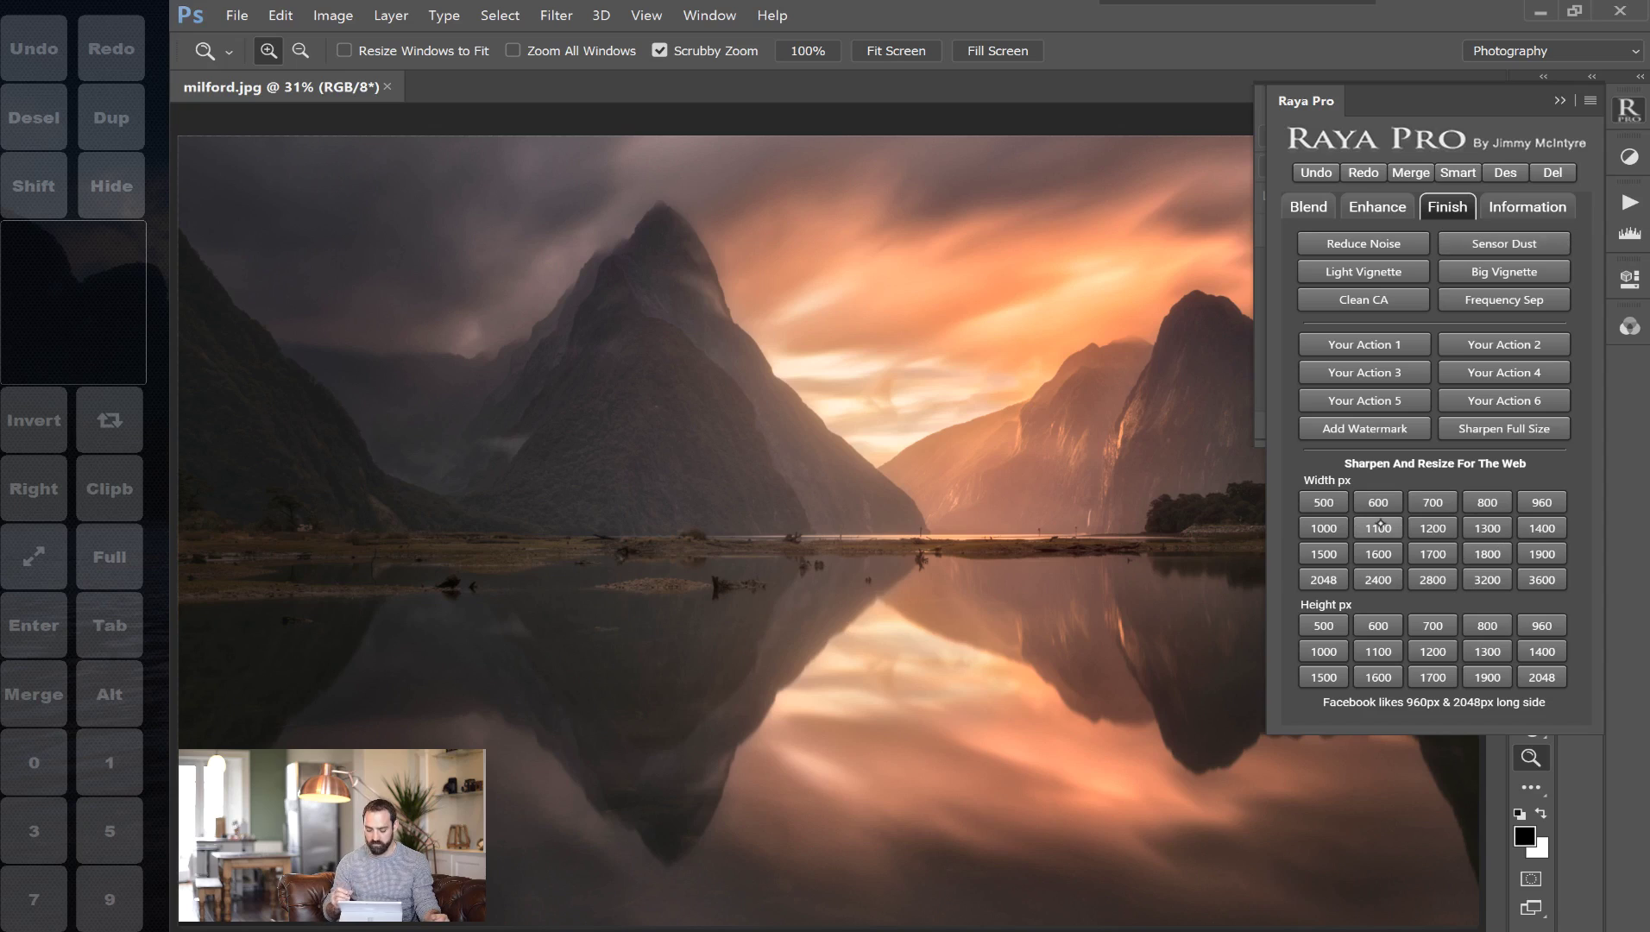
left_click(1559, 101)
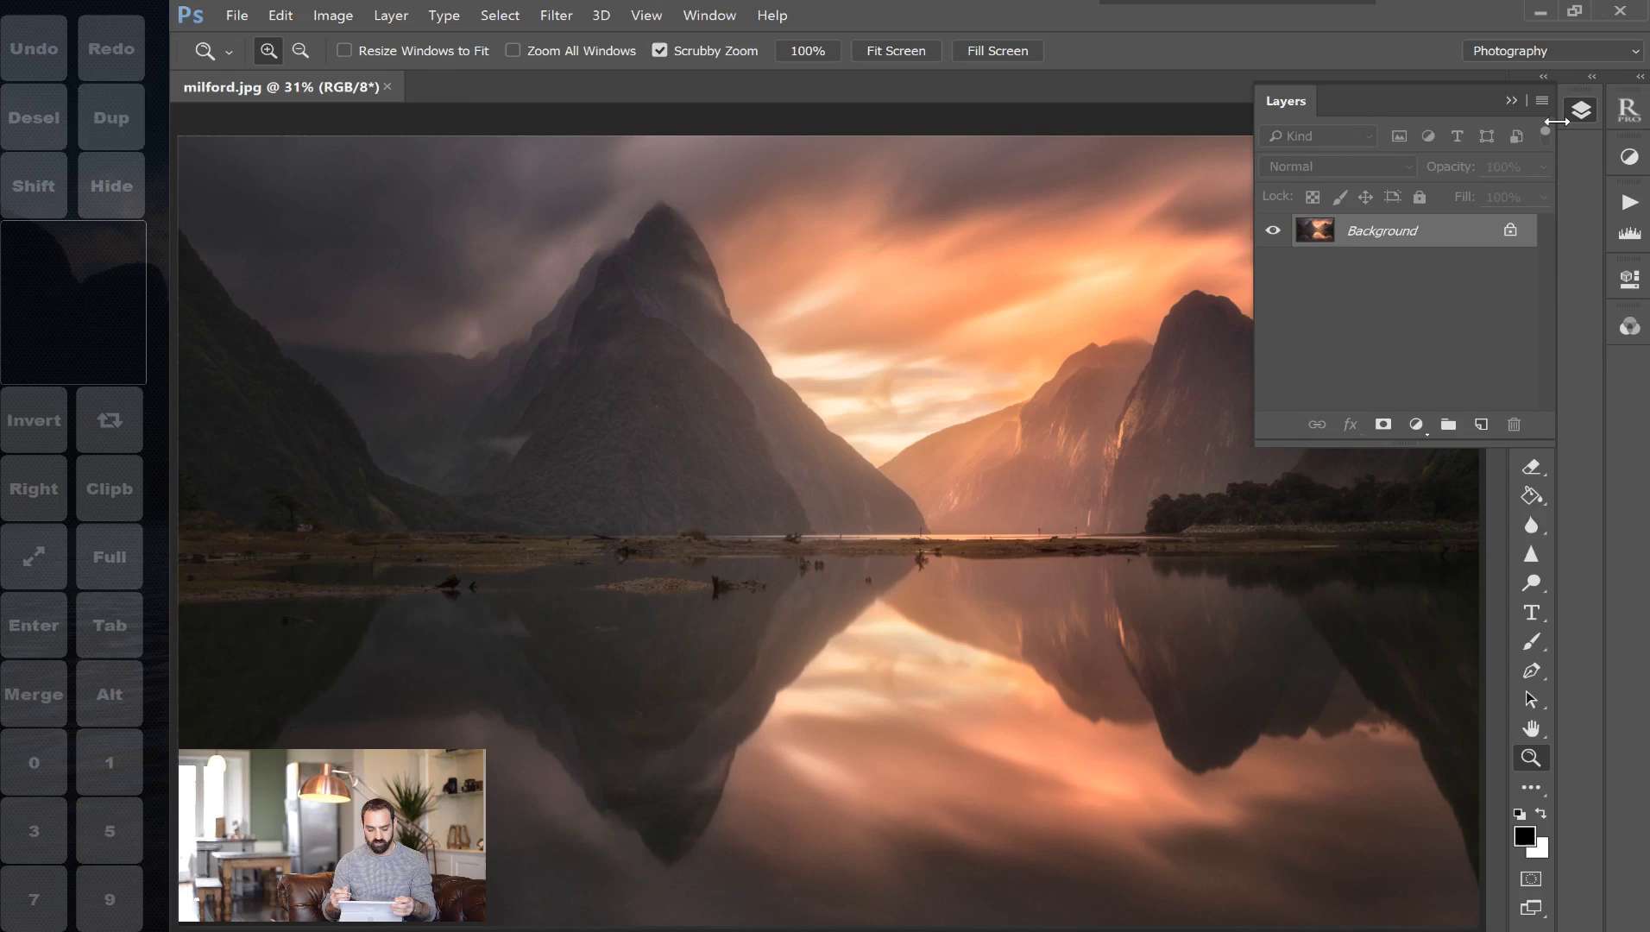
Duplicate the Background as Layer 1 and apply Unsharp Mask: amount 190%, radius 1.9 px, threshold 0
key("ctrl+j")
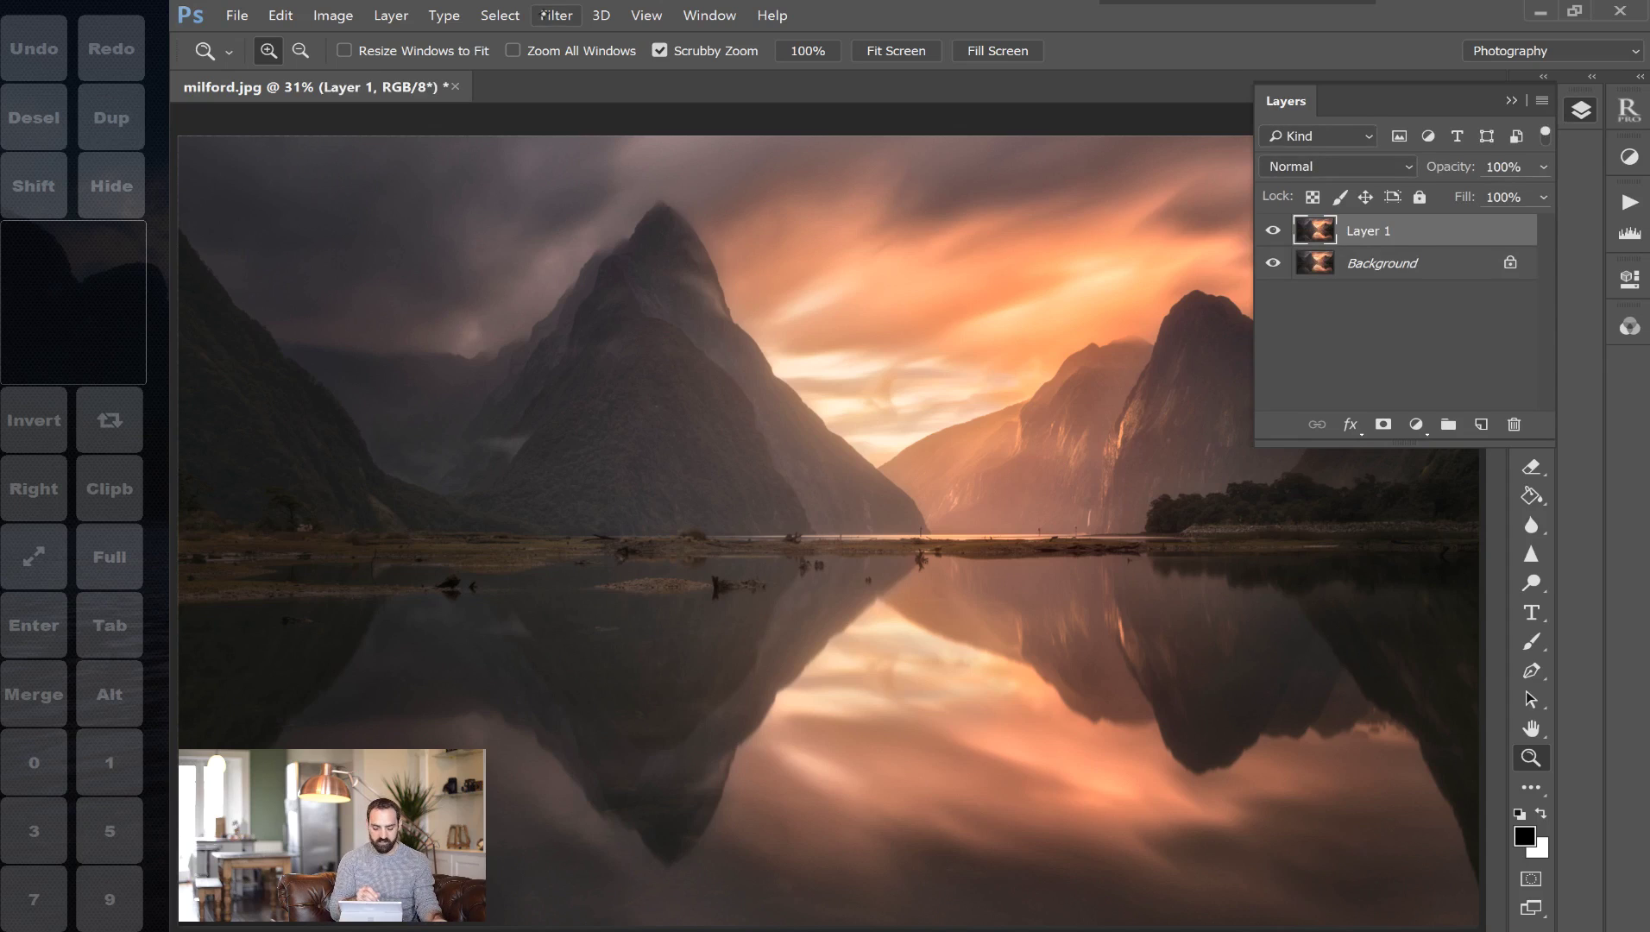
left_click(557, 14)
mouse_move(844, 375)
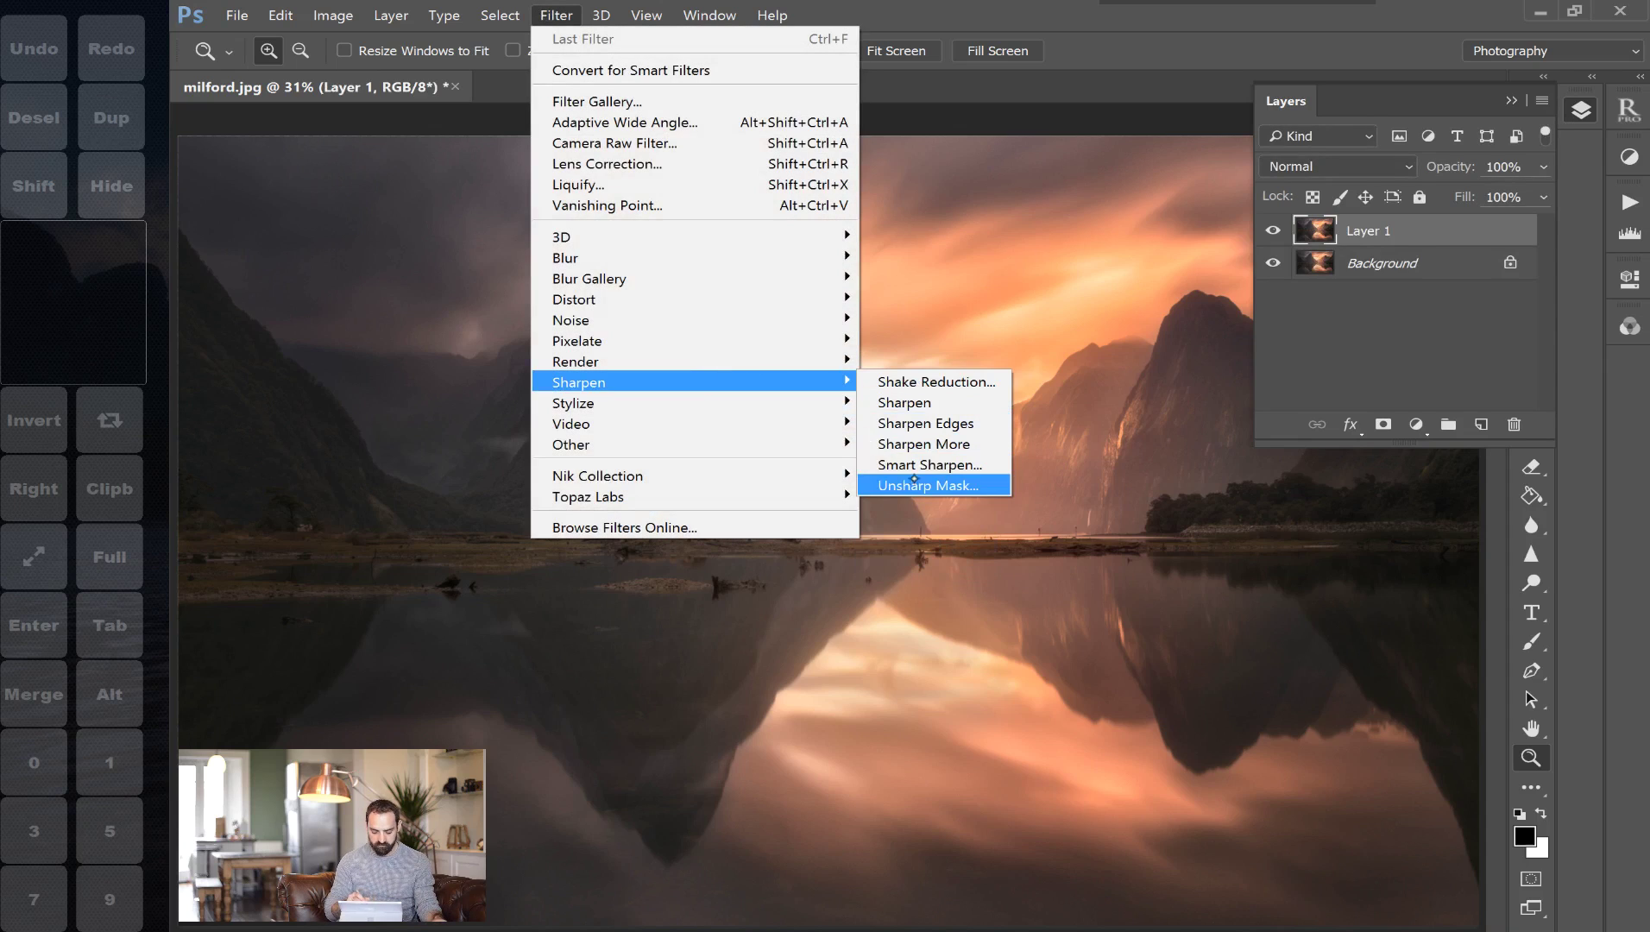
left_click(915, 483)
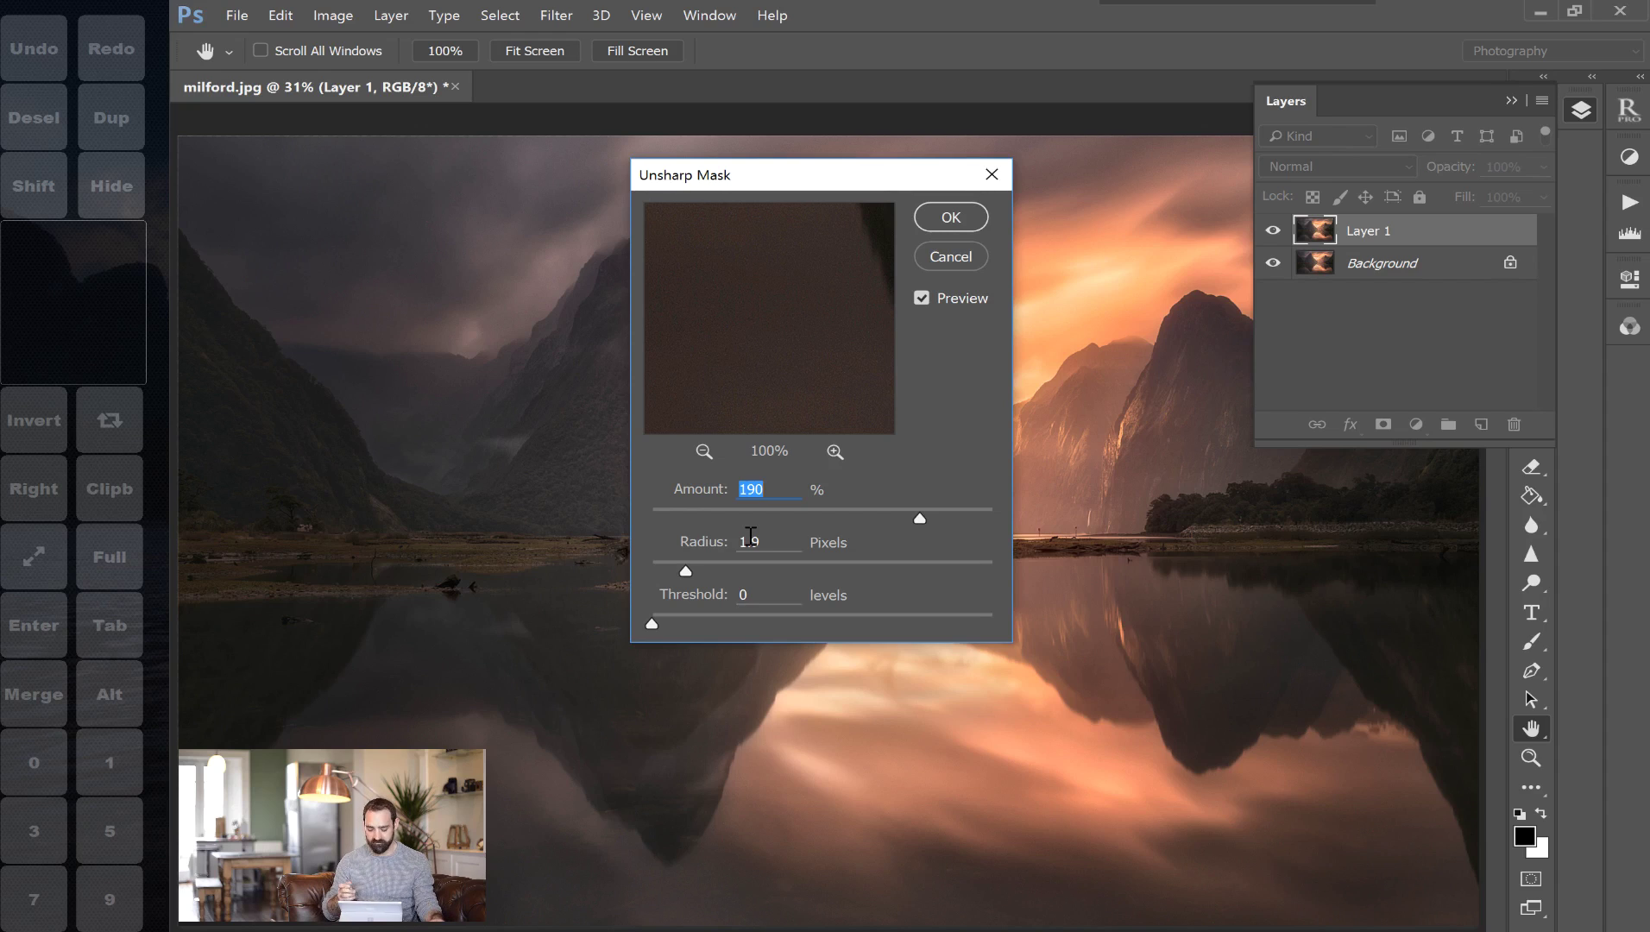
key("Return")
key("z")
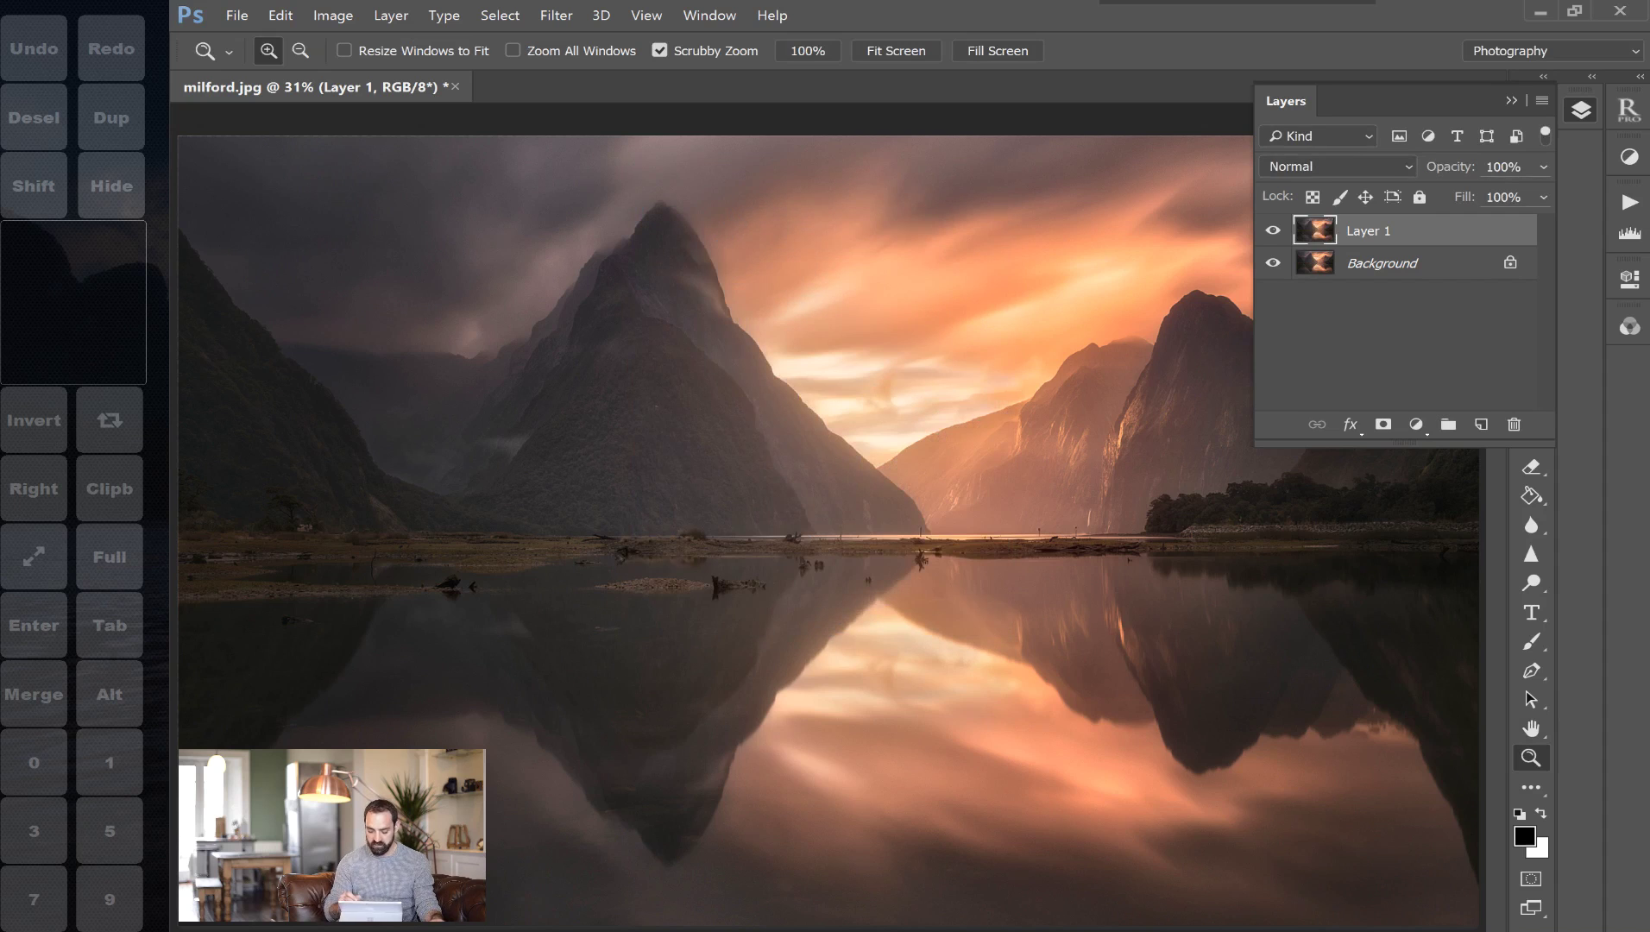
left_click_drag(1184, 306, 845, 488)
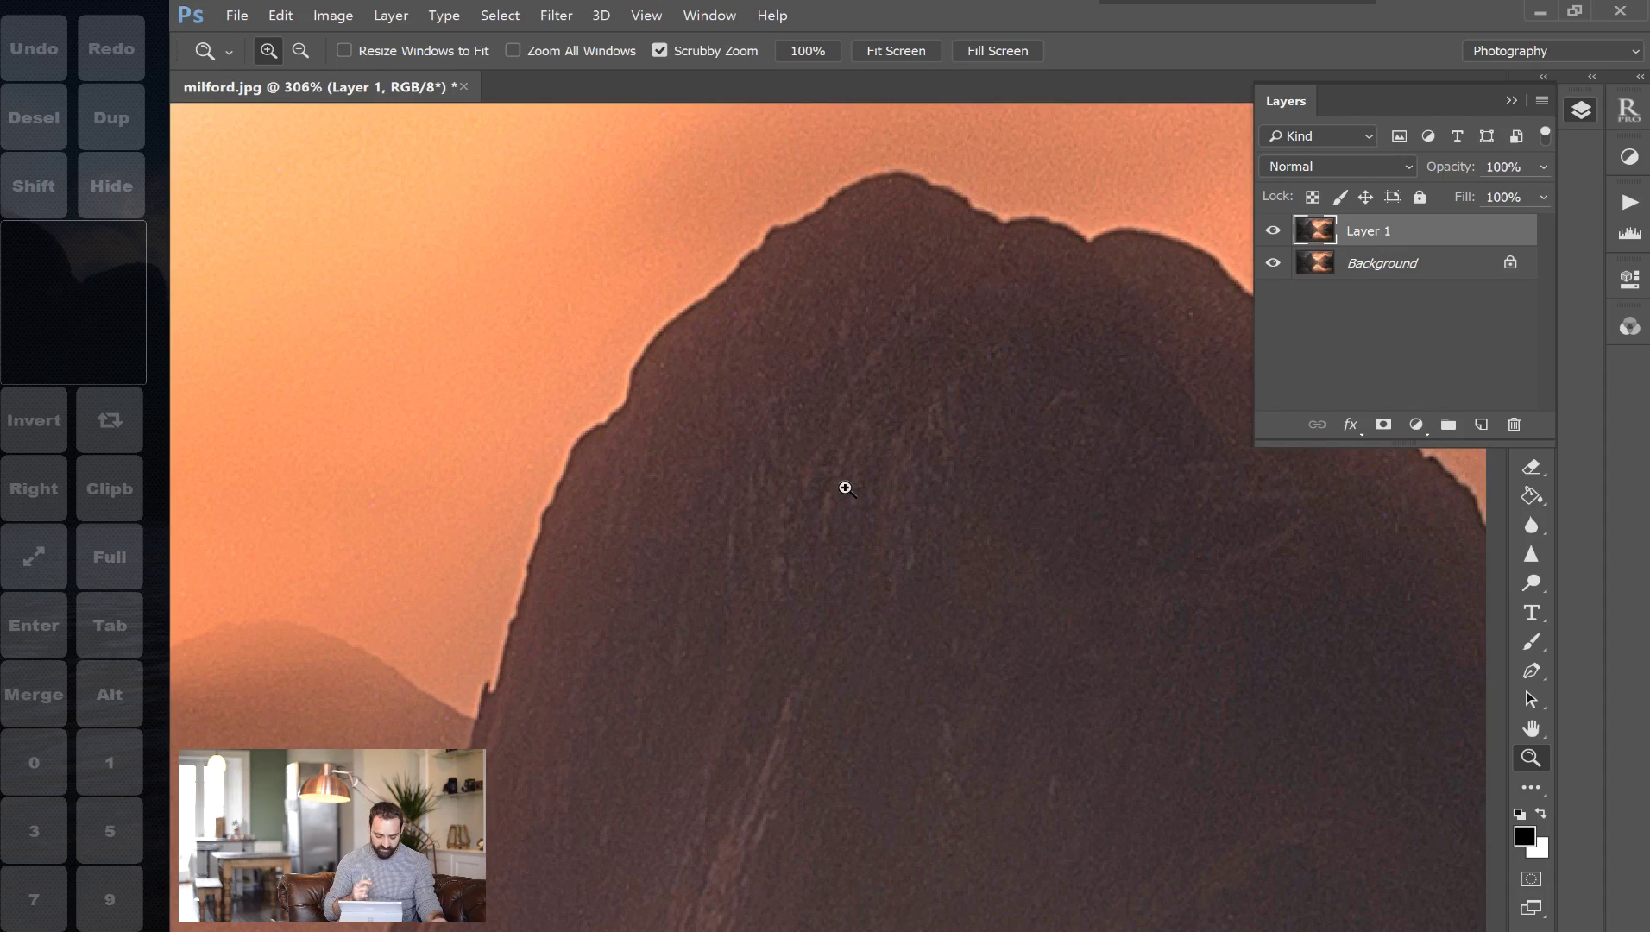
key("super+w")
mouse_move(610, 597)
left_mouse_down()
mouse_move(595, 540)
mouse_move(585, 569)
mouse_move(611, 551)
left_mouse_up()
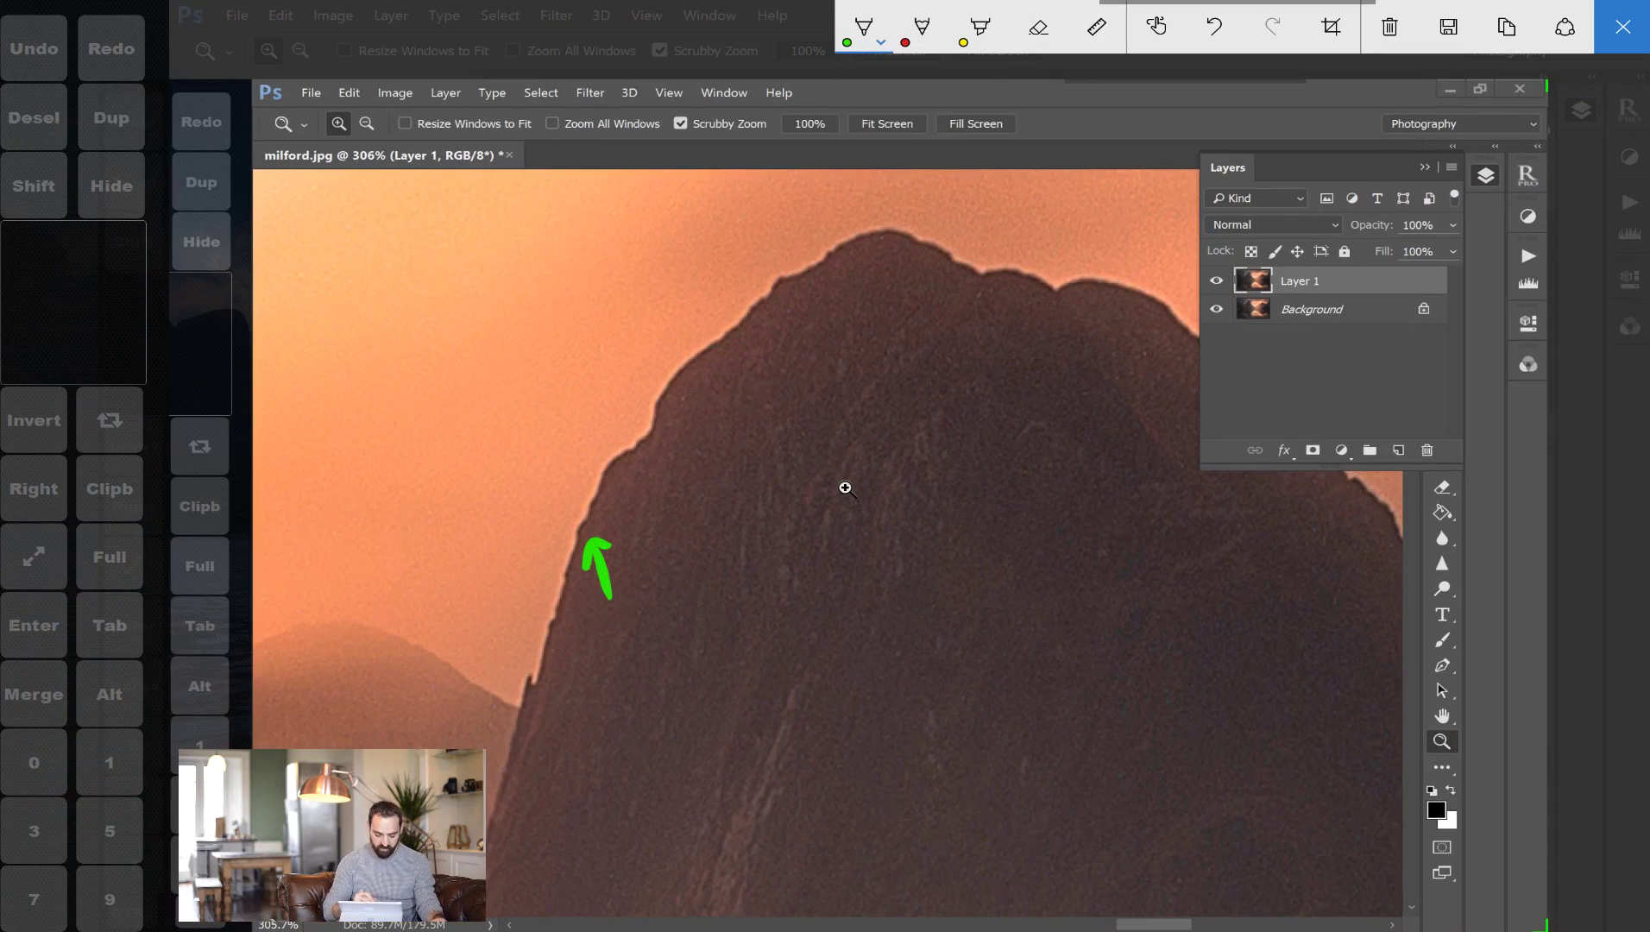
mouse_move(663, 325)
left_mouse_down()
mouse_move(682, 359)
mouse_move(699, 328)
left_mouse_up()
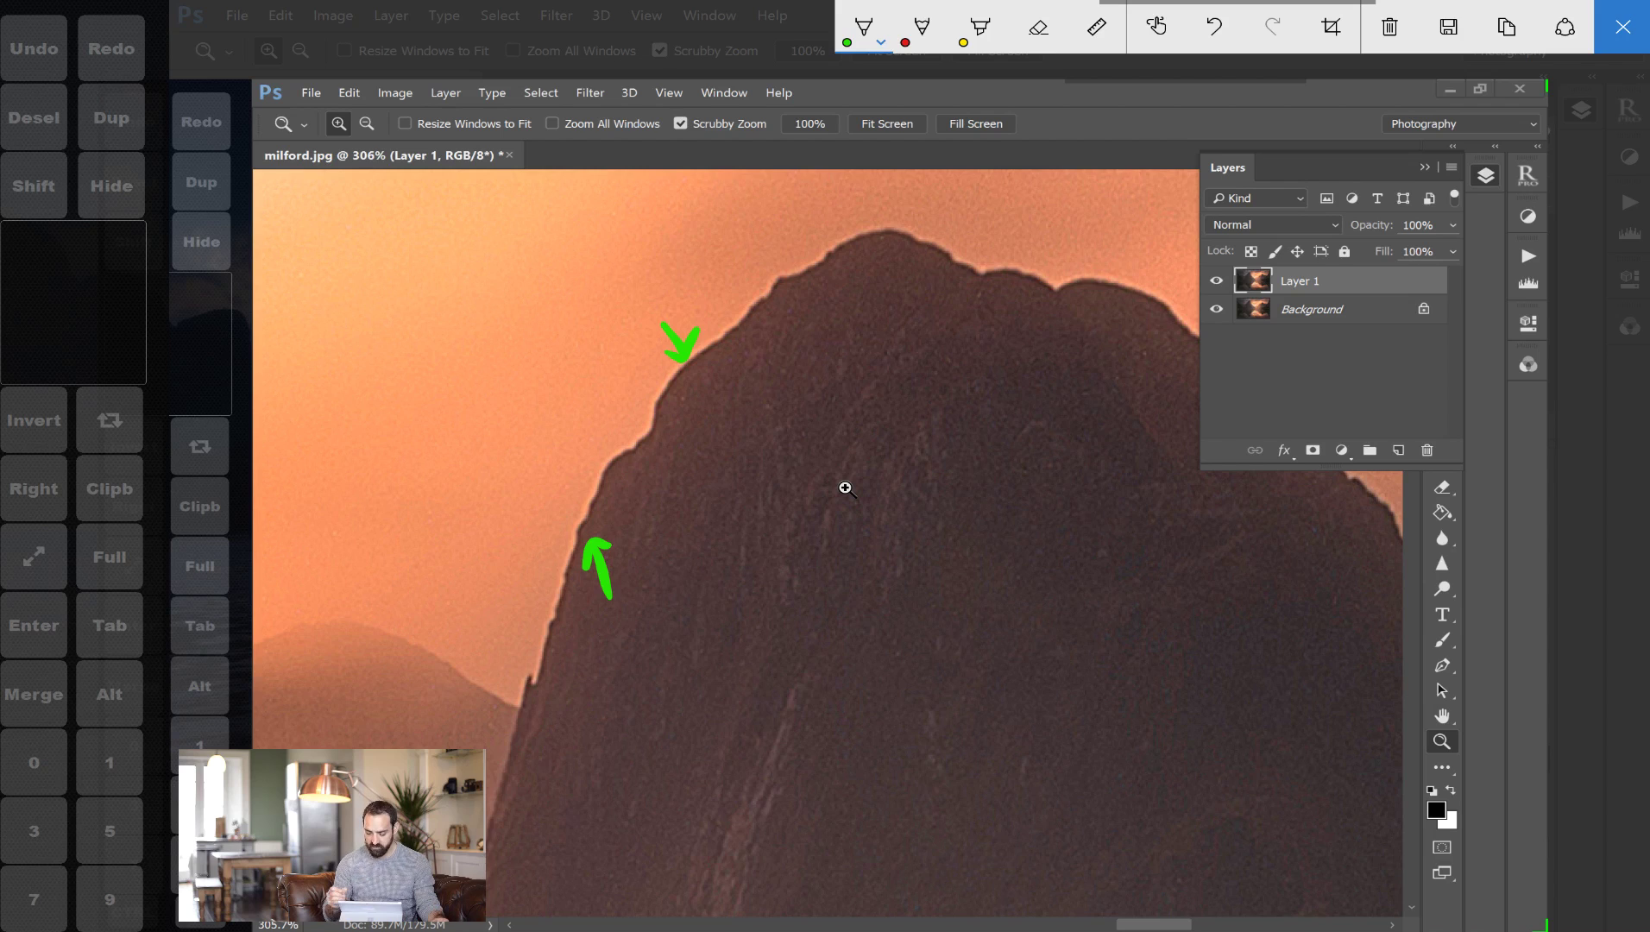
key("Escape")
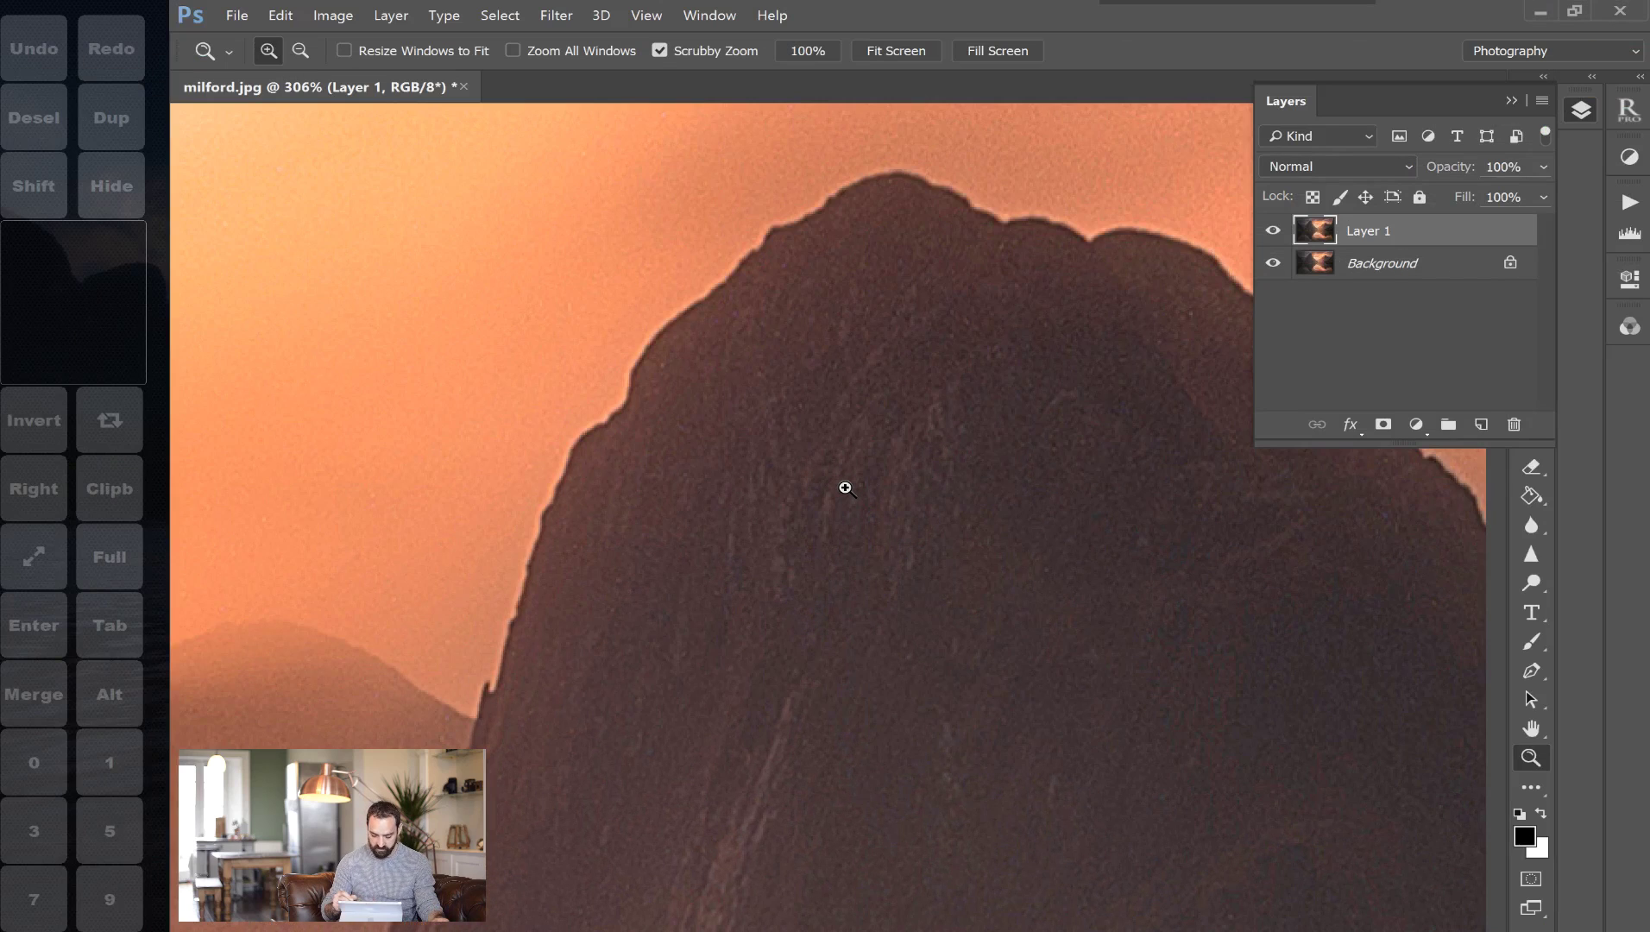
left_click(1273, 231)
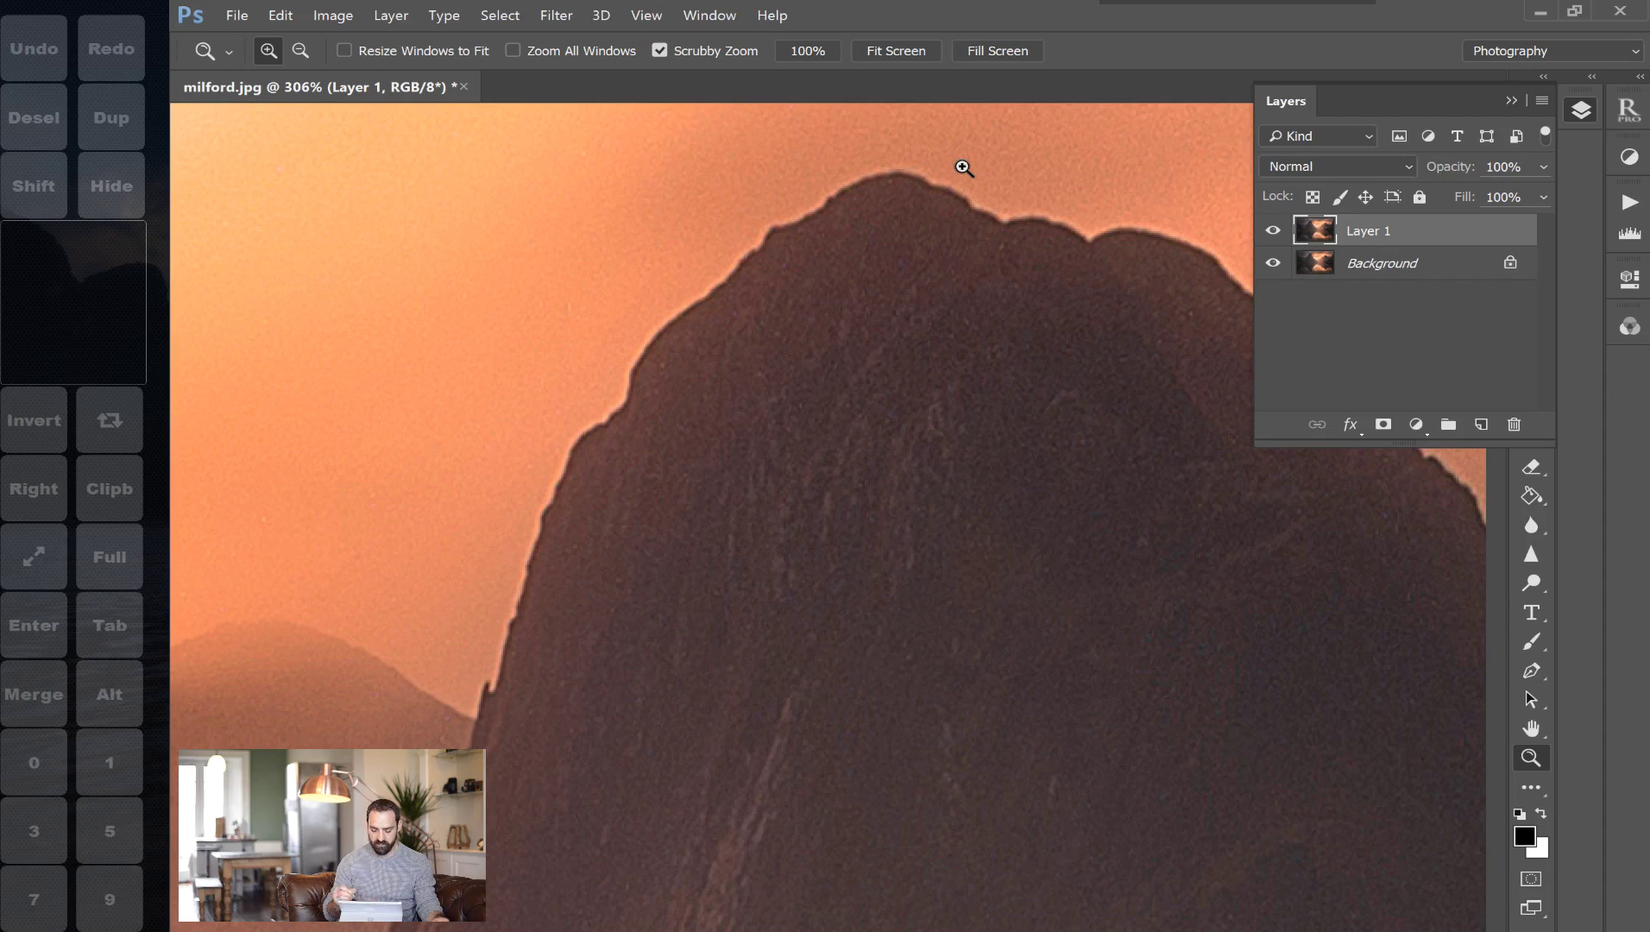
Delete the sharpened Layer 1 and run the Edge Dodge action from the Actions panel
left_click_drag(1373, 231, 1514, 423)
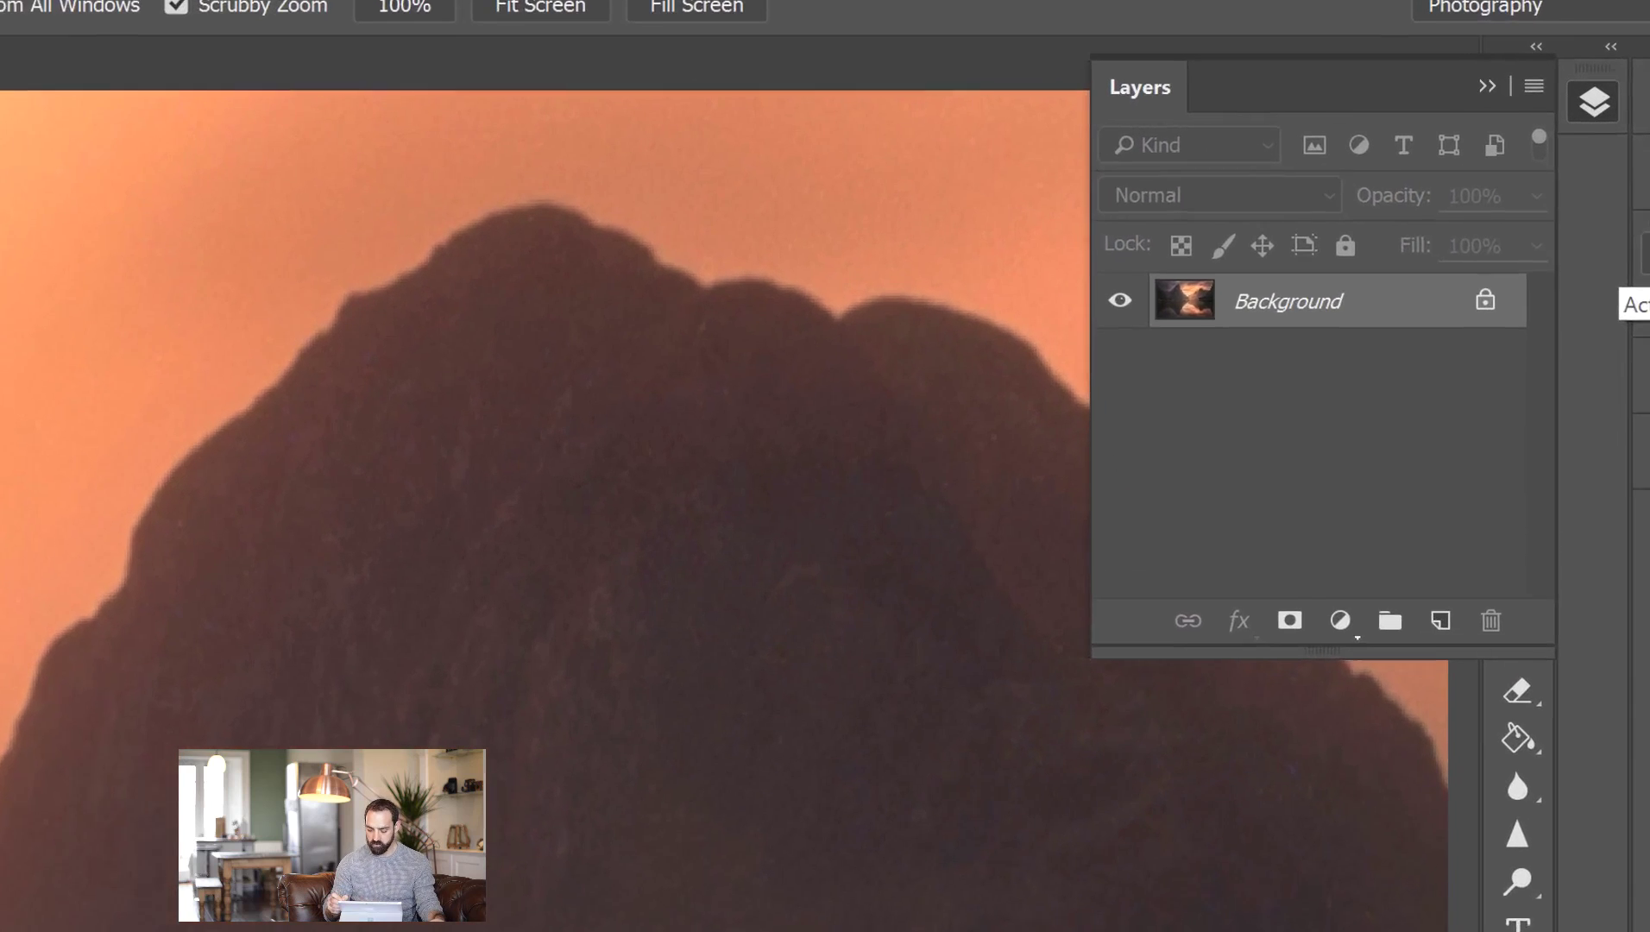
left_click(1629, 202)
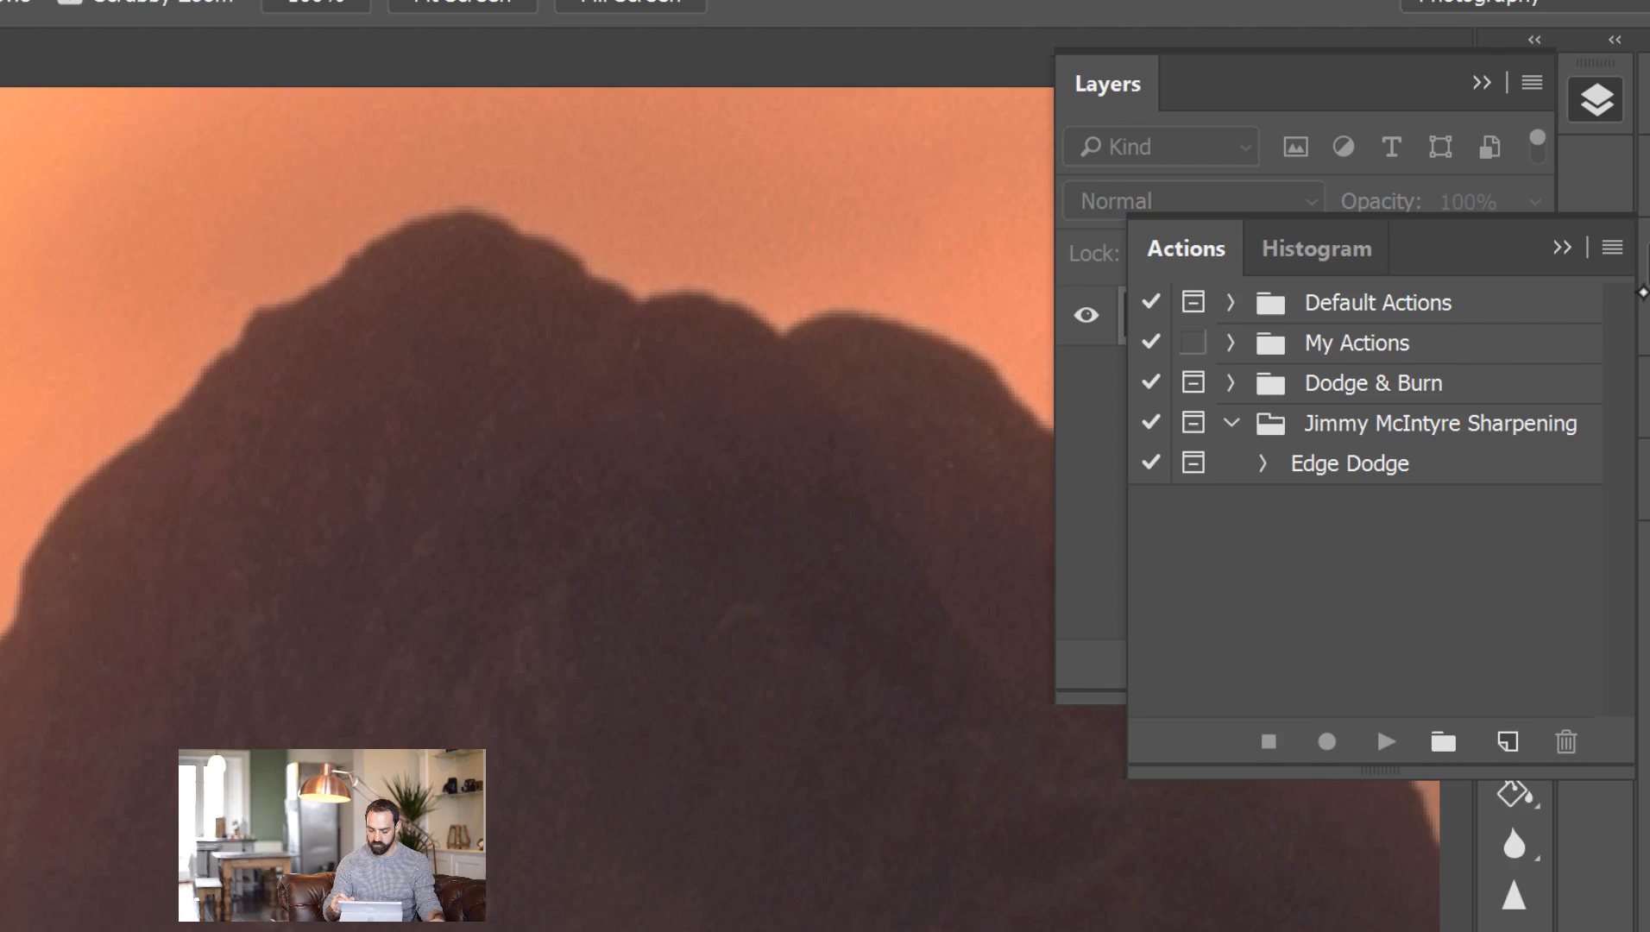
left_click(1375, 467)
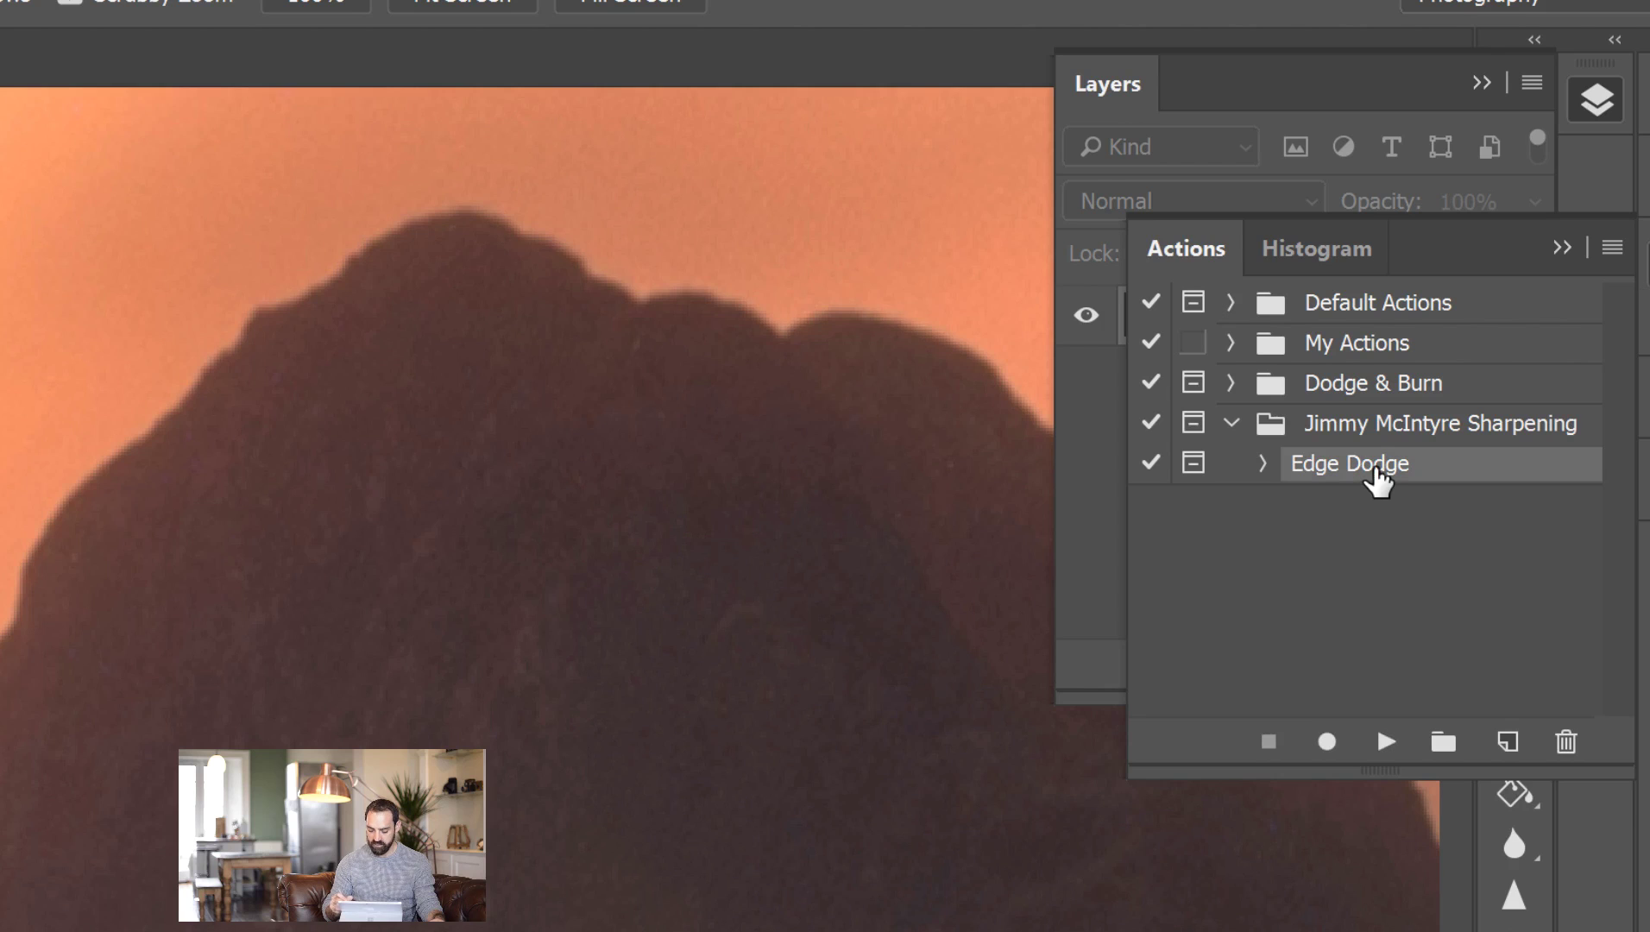
left_click(1387, 742)
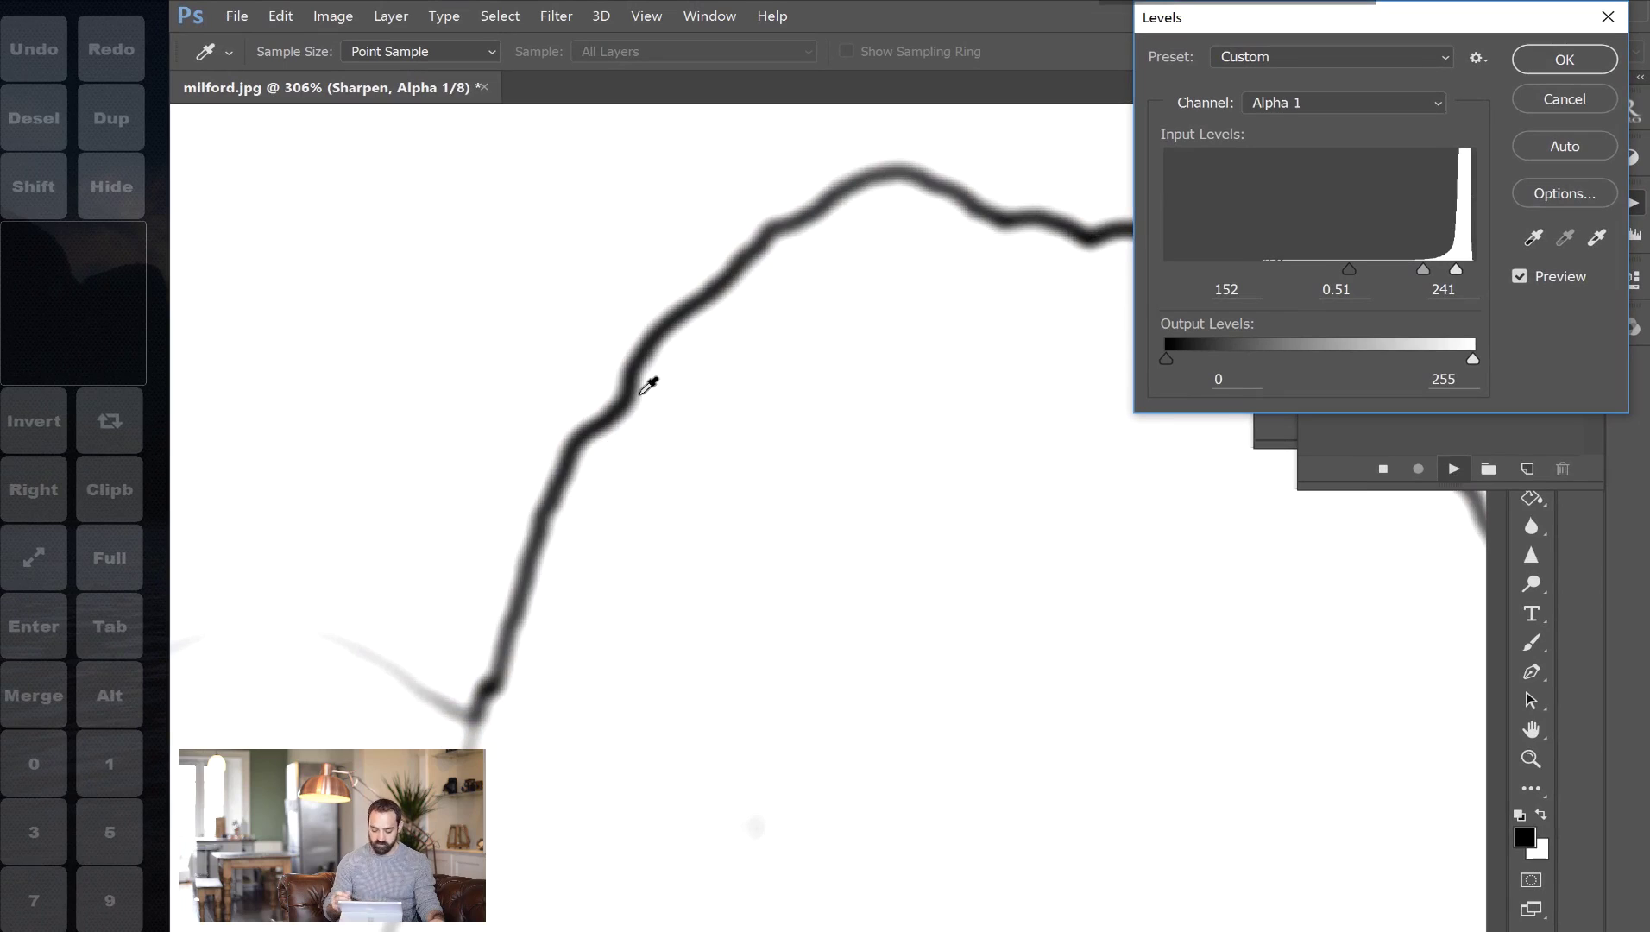
Set the edge mask's Levels black input to 186, then accept Unsharp Mask at 190%, 1.9 px
left_click_drag(1349, 270, 1391, 270)
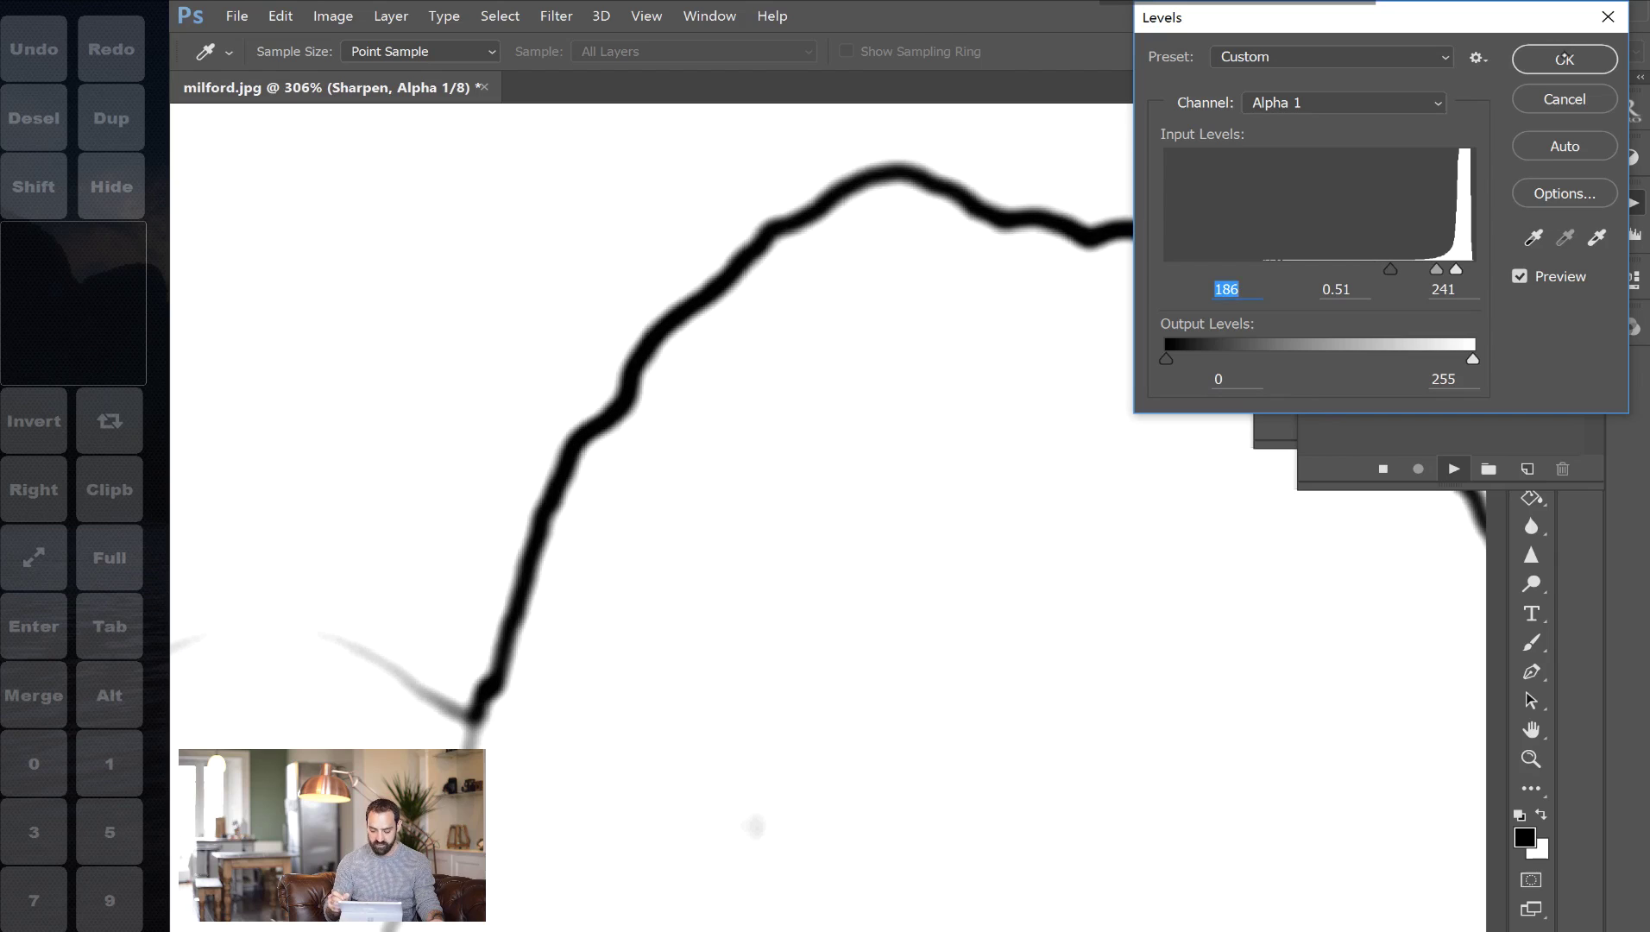
key("Return")
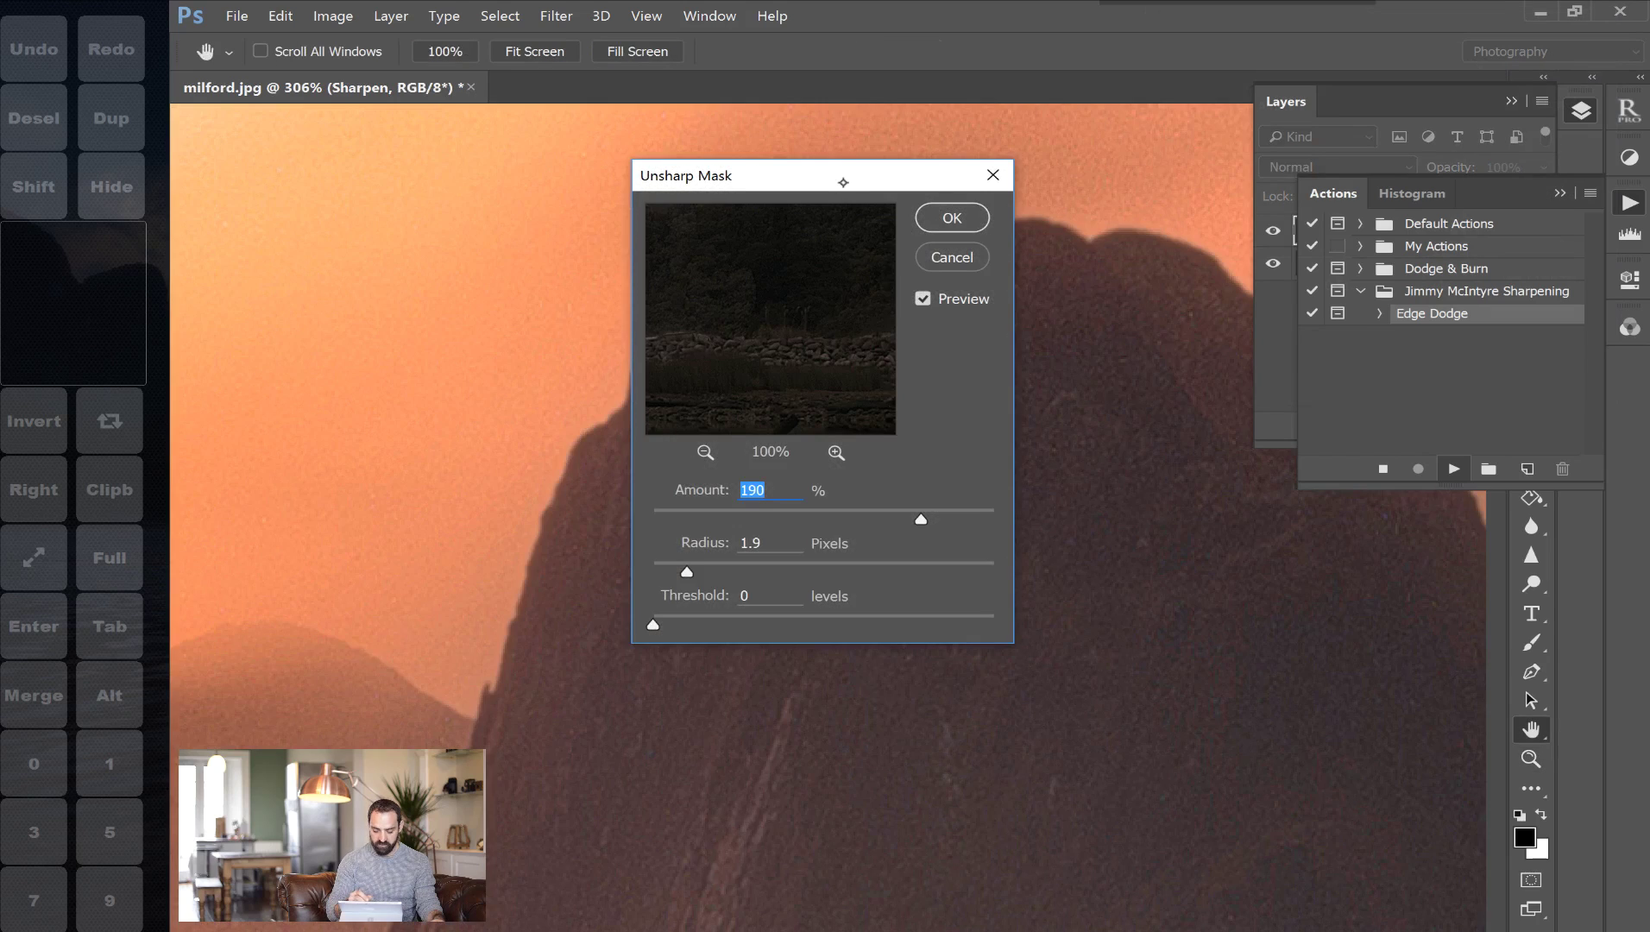
left_click_drag(839, 177, 605, 137)
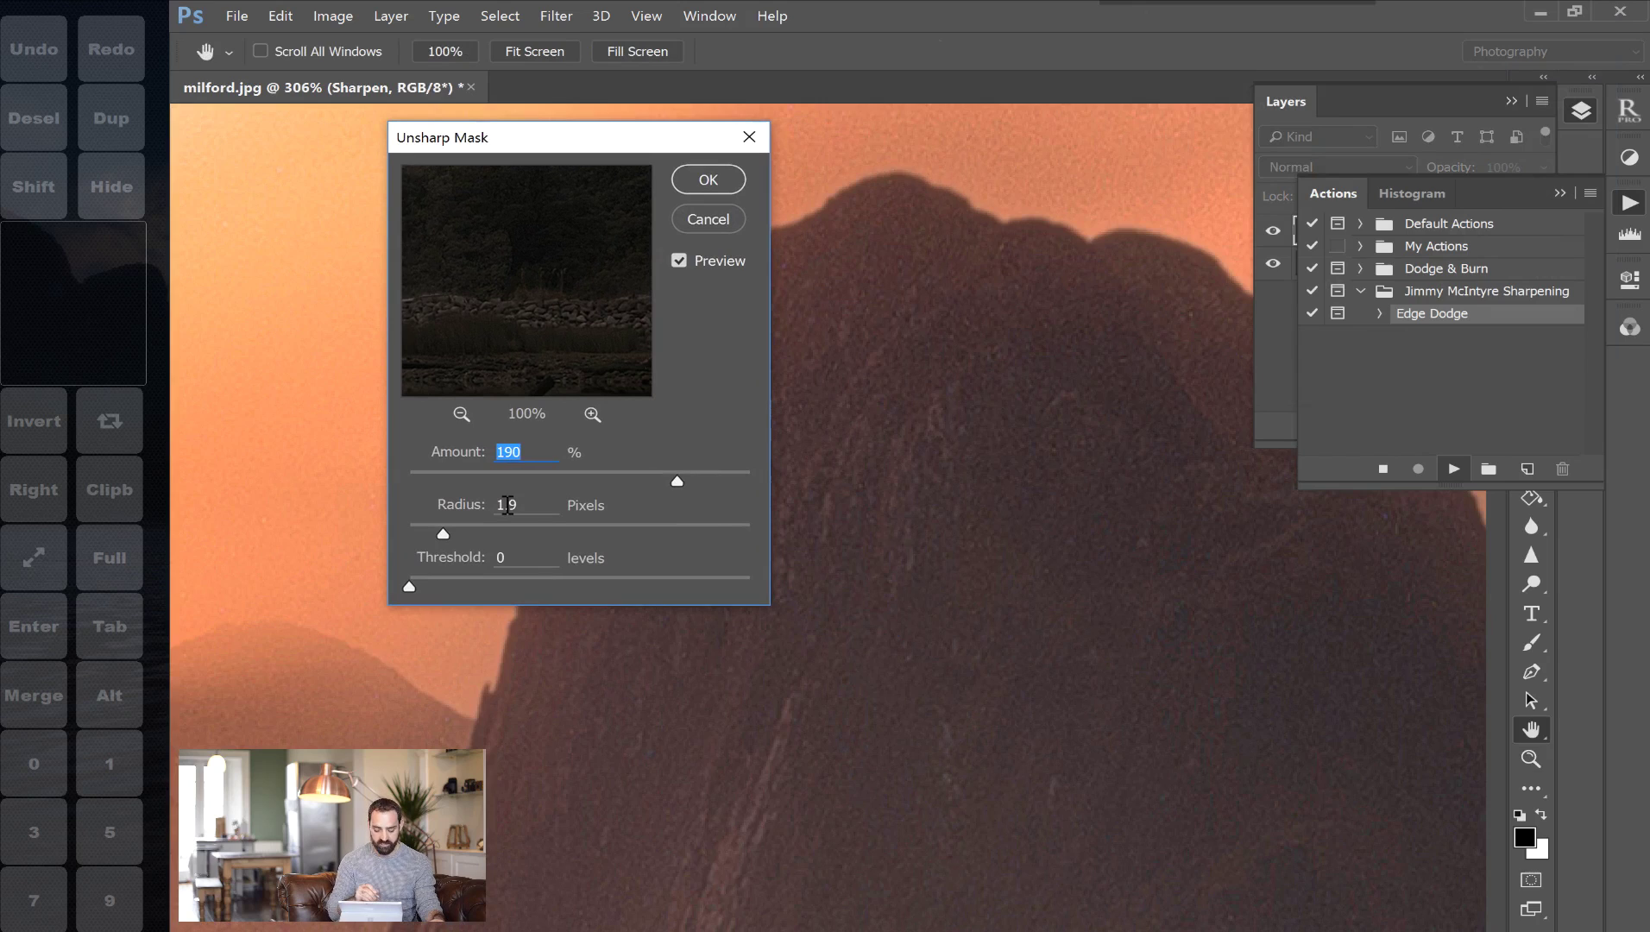
key("Return")
key("z")
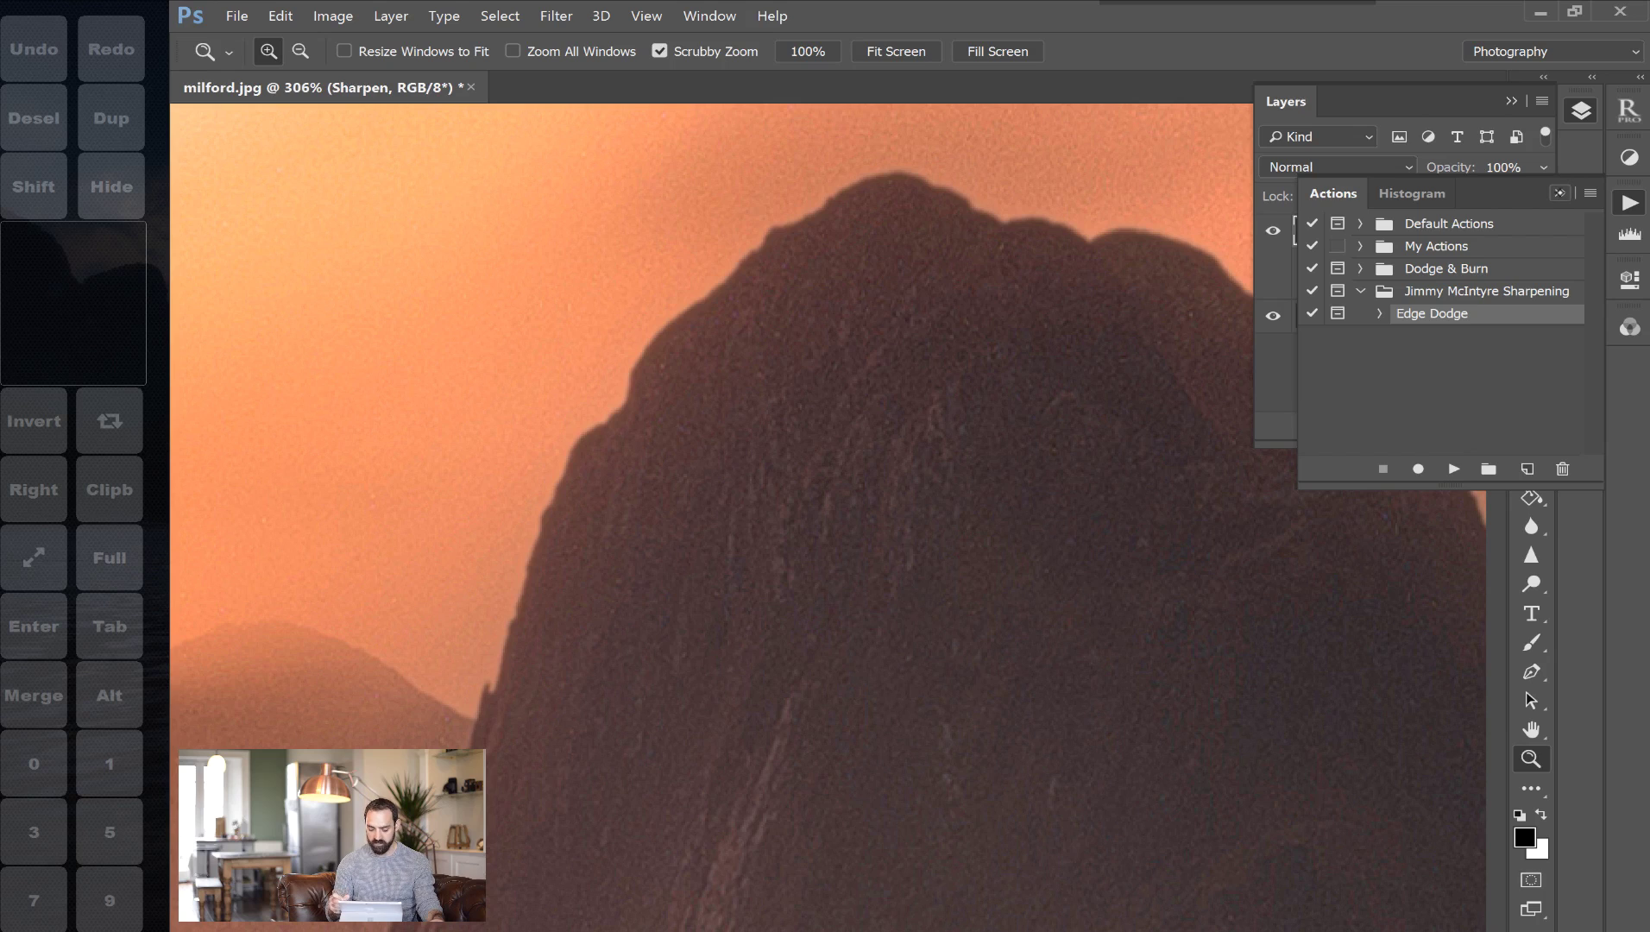
Collapse Actions and toggle the Sharpen layer off and on repeatedly to compare, ending visible
left_click(1560, 193)
left_click(1273, 232)
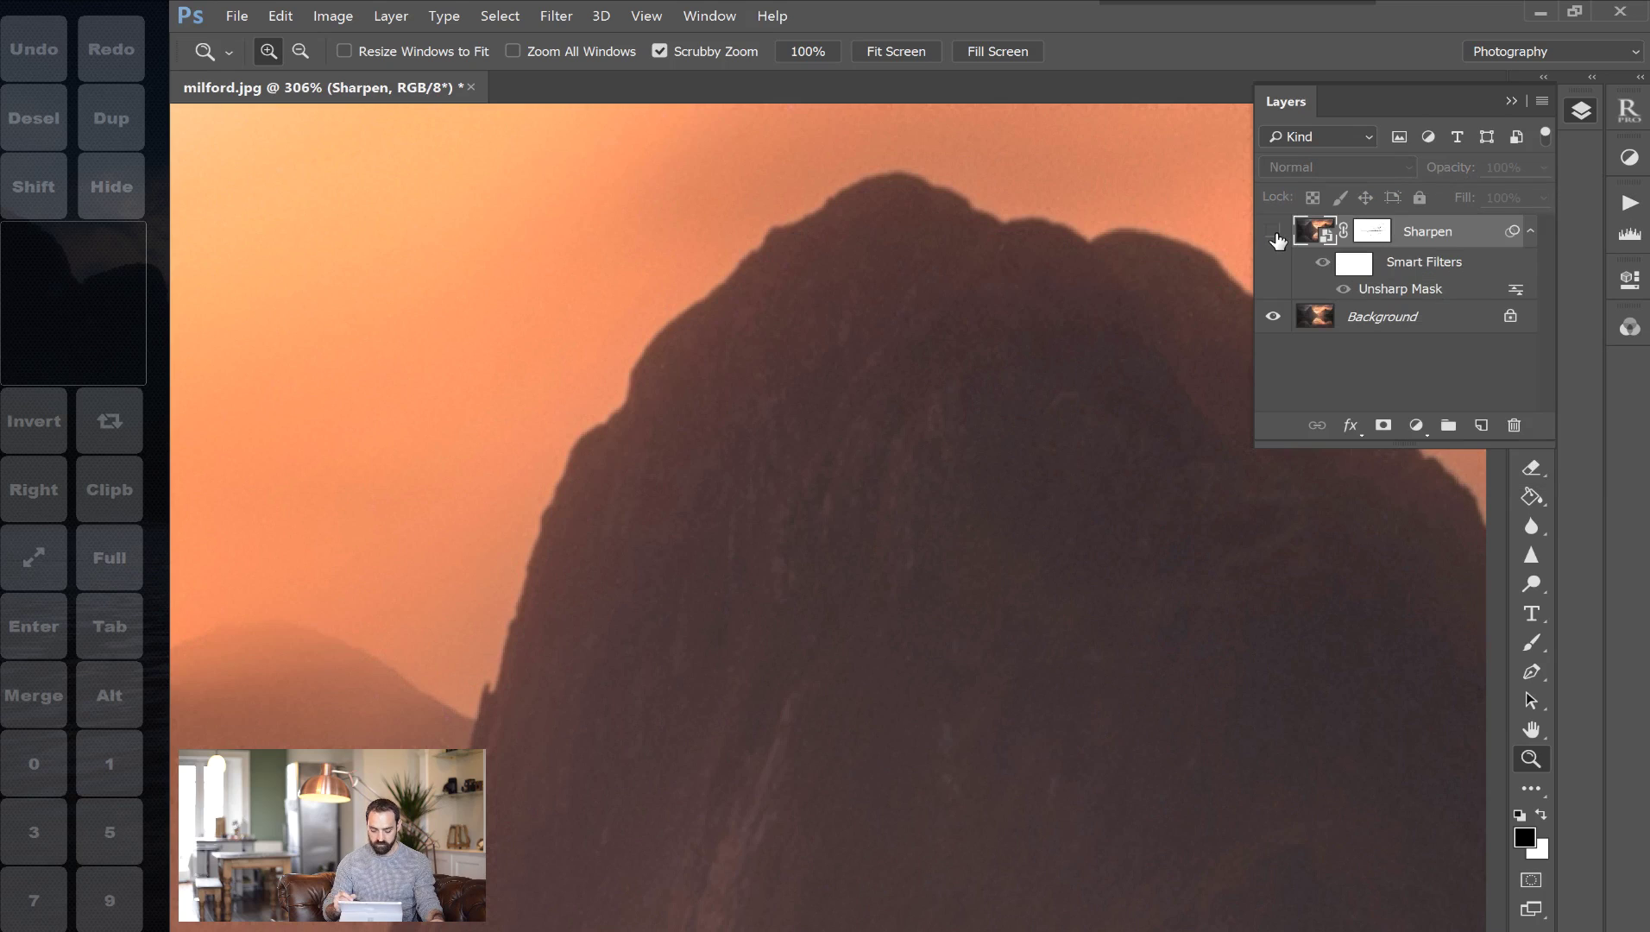
left_click(1274, 233)
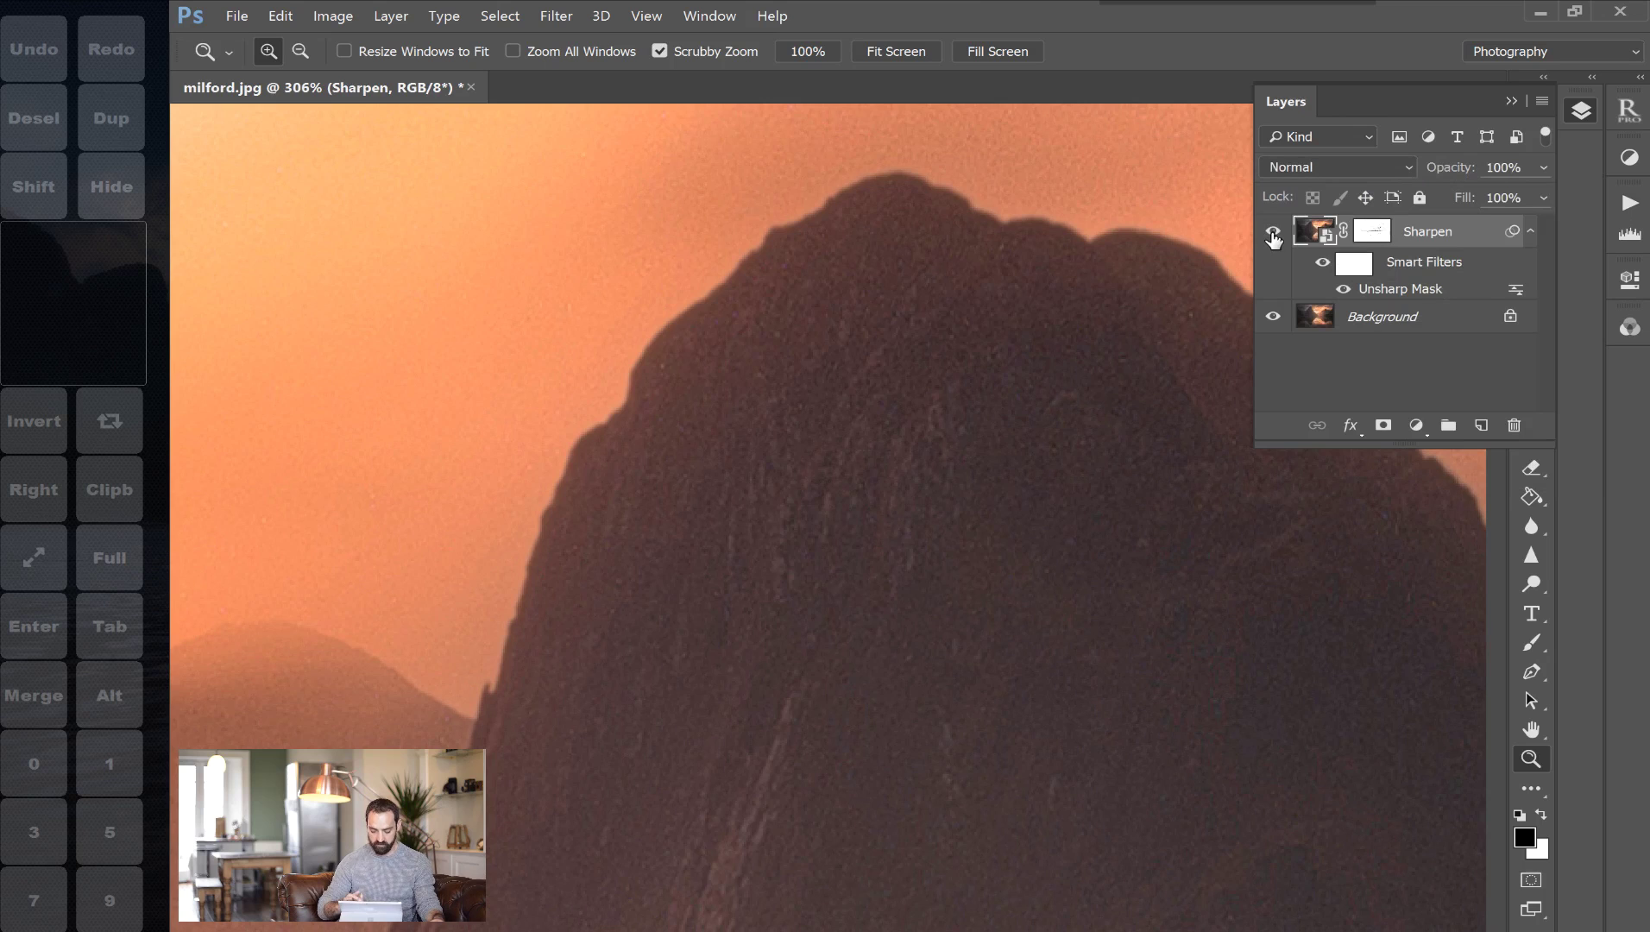
key("ctrl+minus")
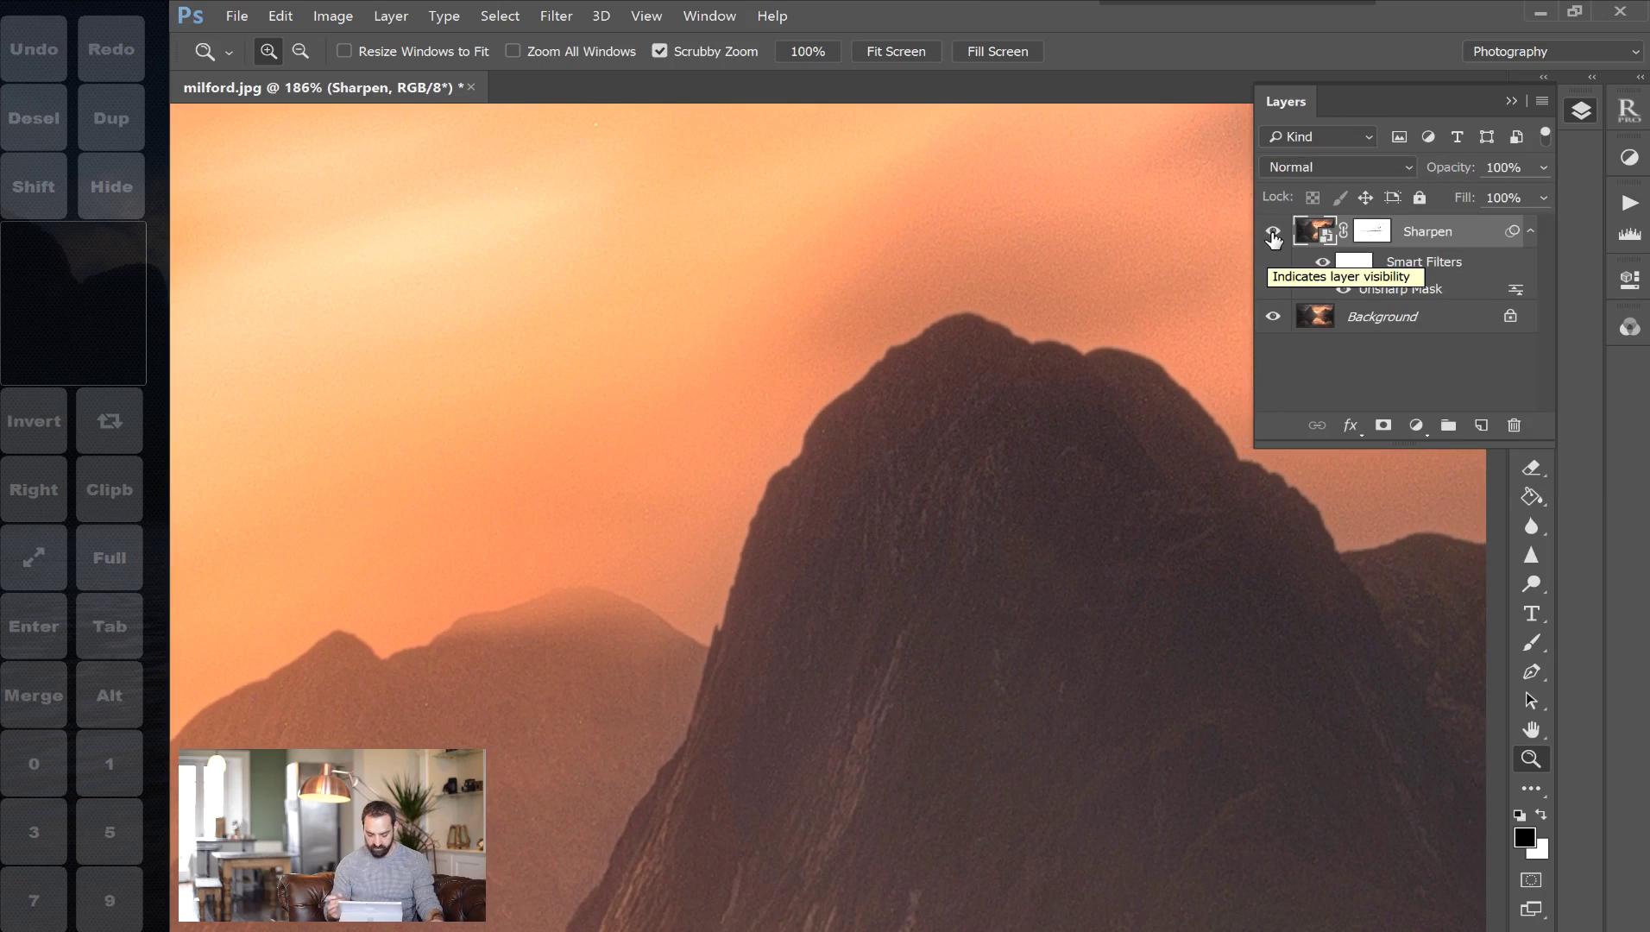
left_click(1274, 233)
left_click(1273, 233)
left_click(1273, 233)
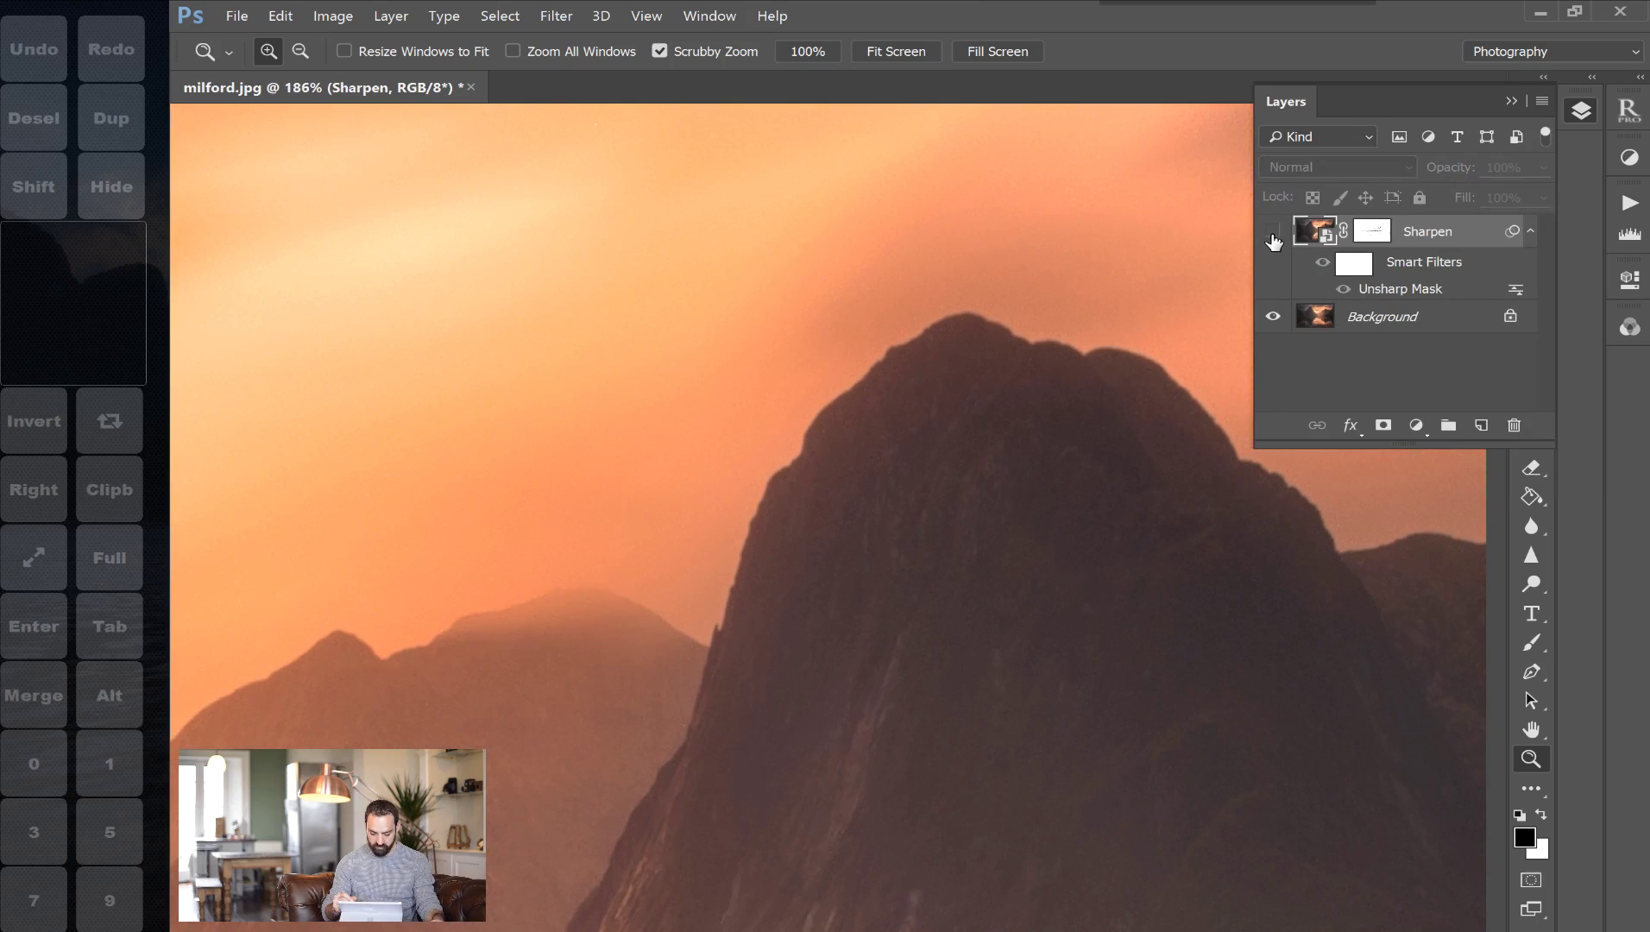
left_click(1273, 233)
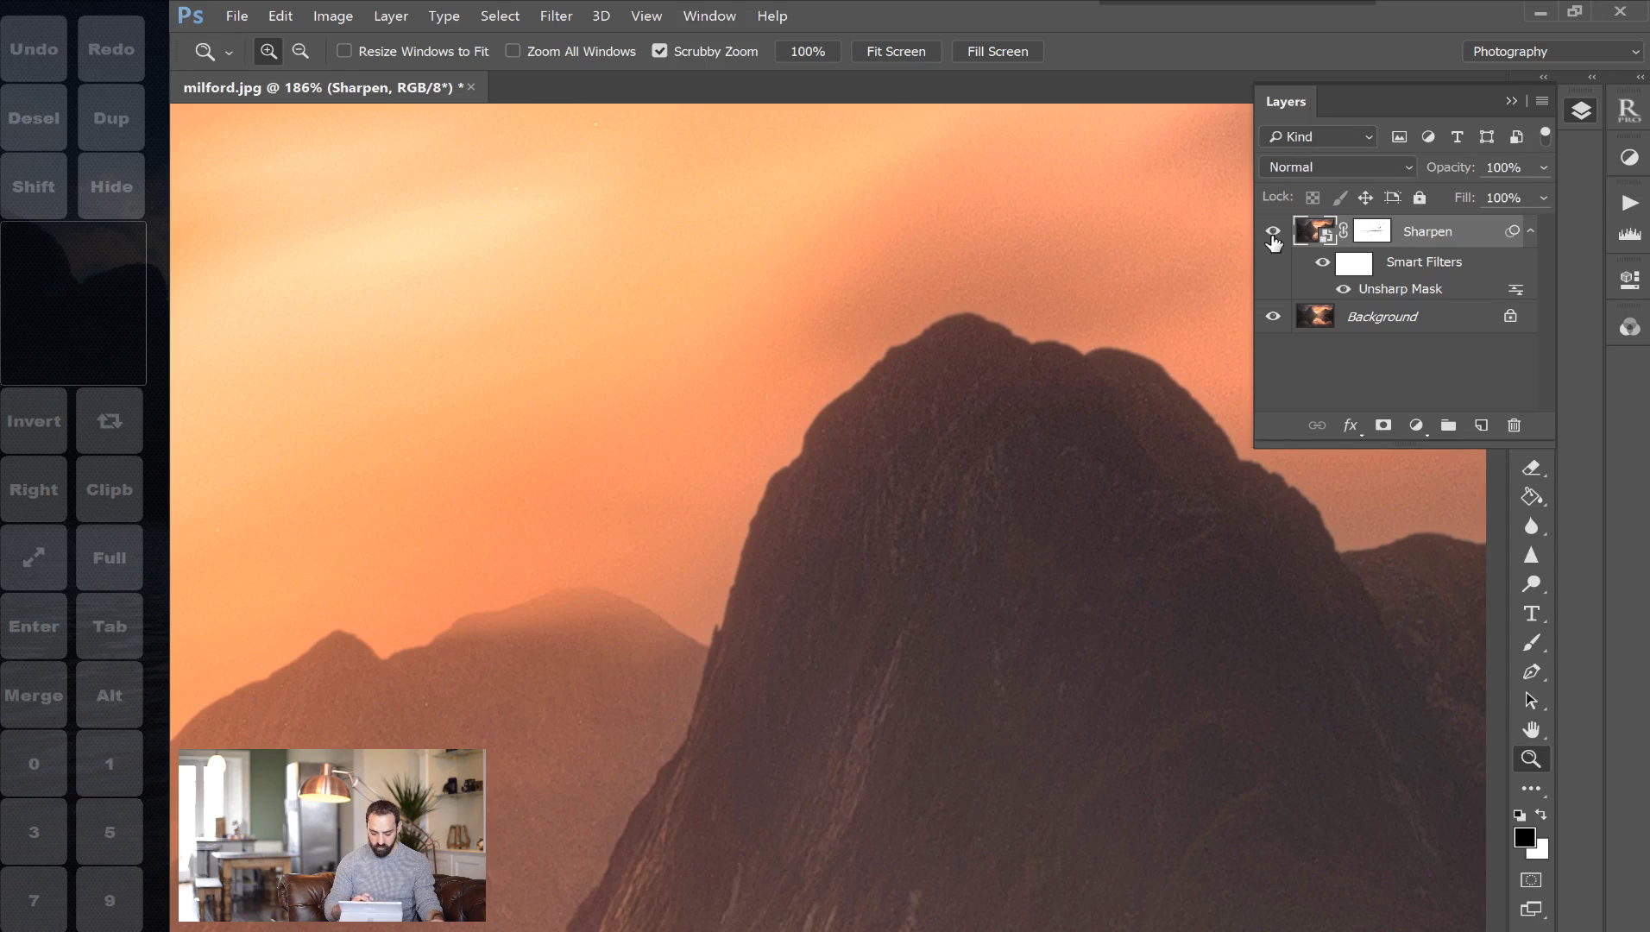
left_click(1274, 235)
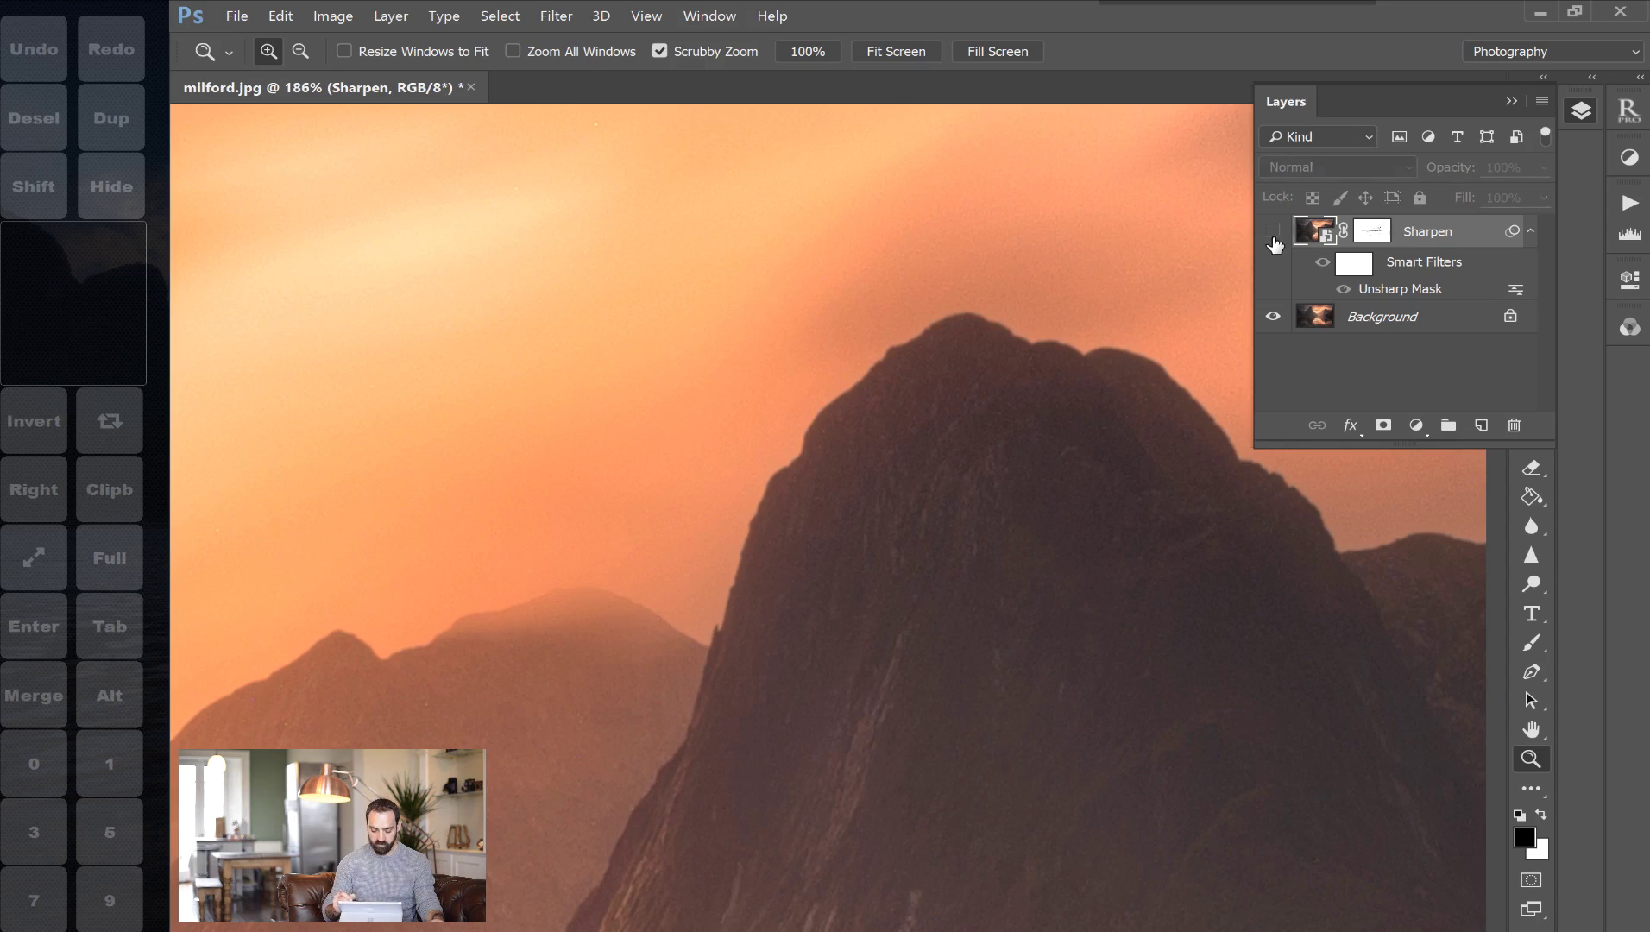
left_click(1274, 235)
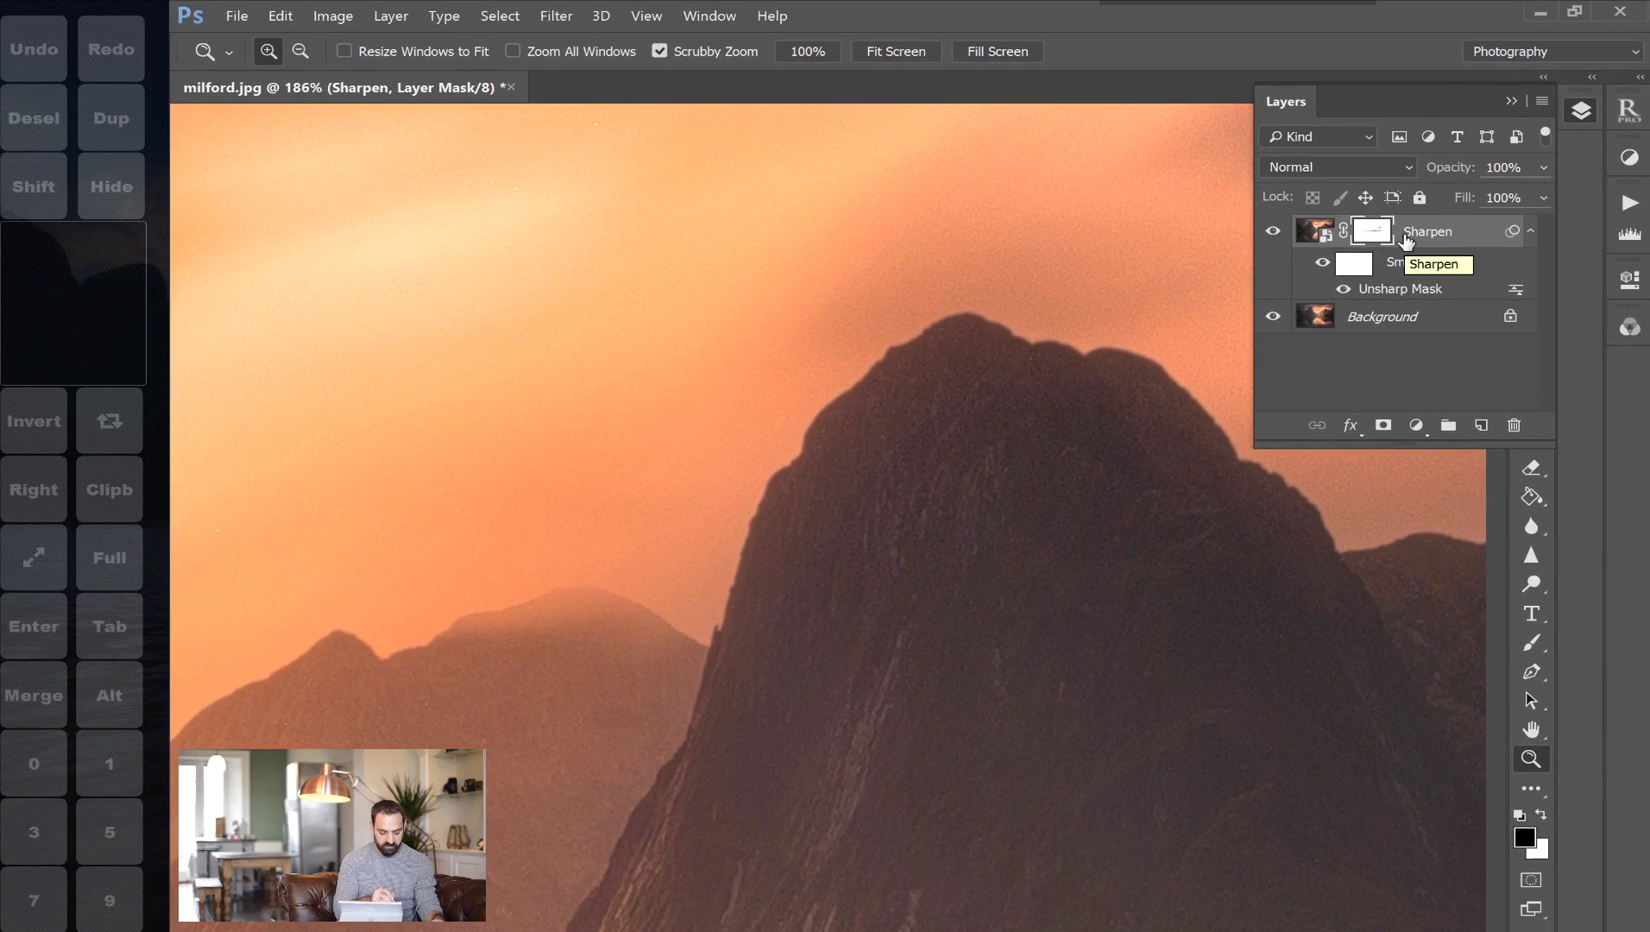
Duplicate the Sharpen layer and delete the layer mask from Sharpen copy
key("ctrl+j")
left_click(1372, 231)
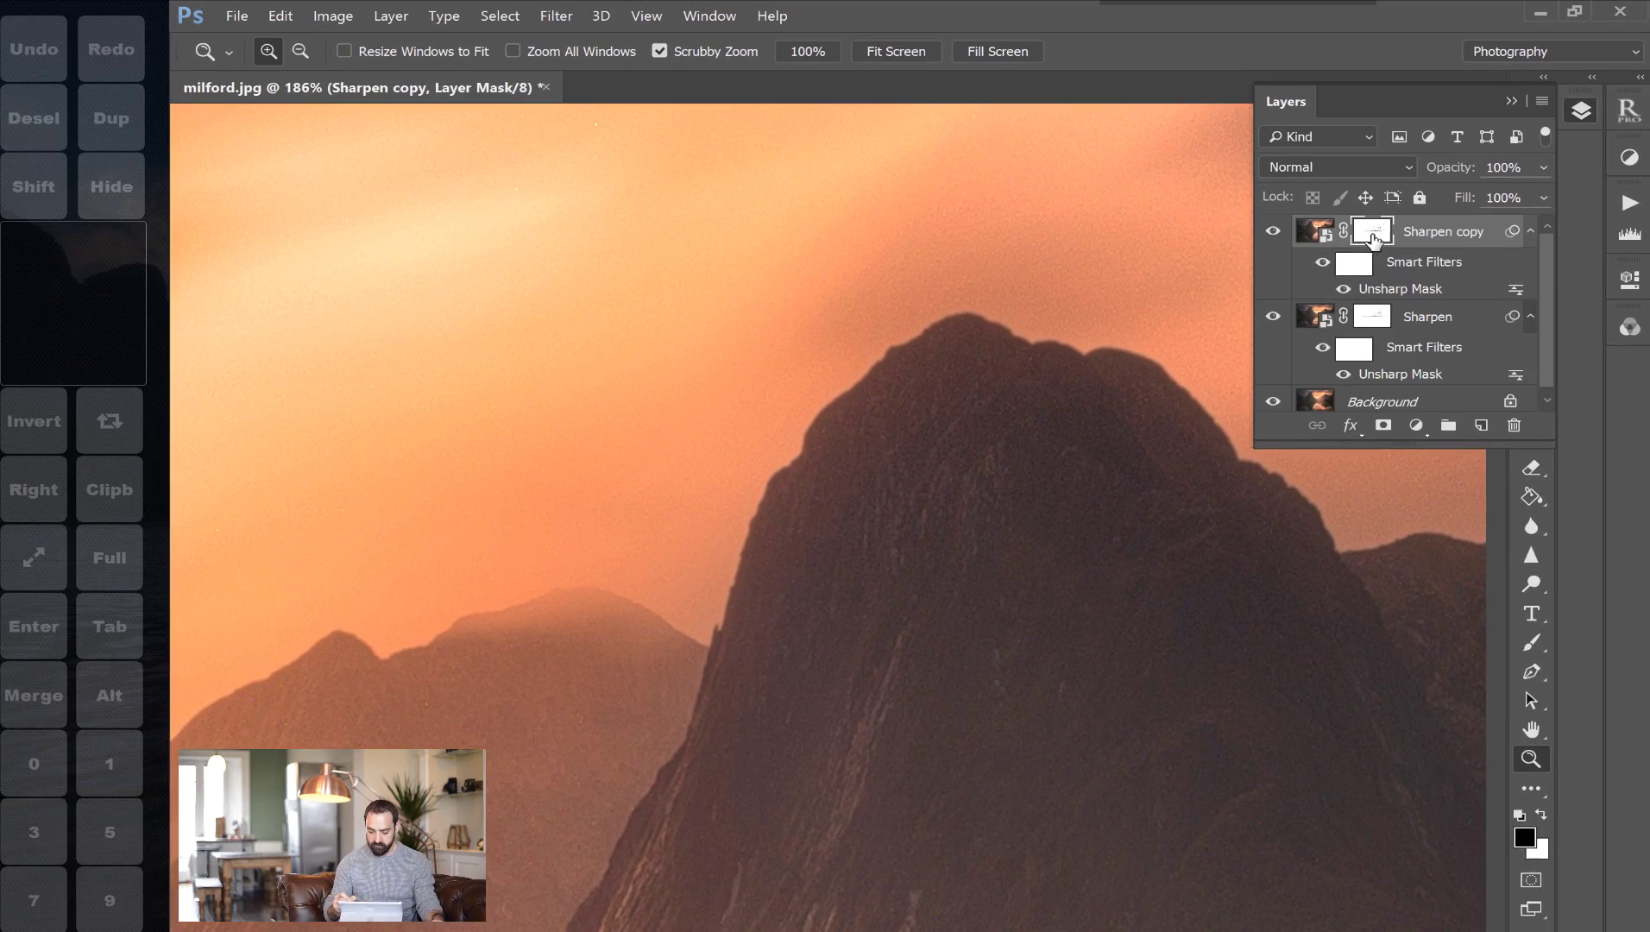
left_click_drag(1372, 232, 1517, 424)
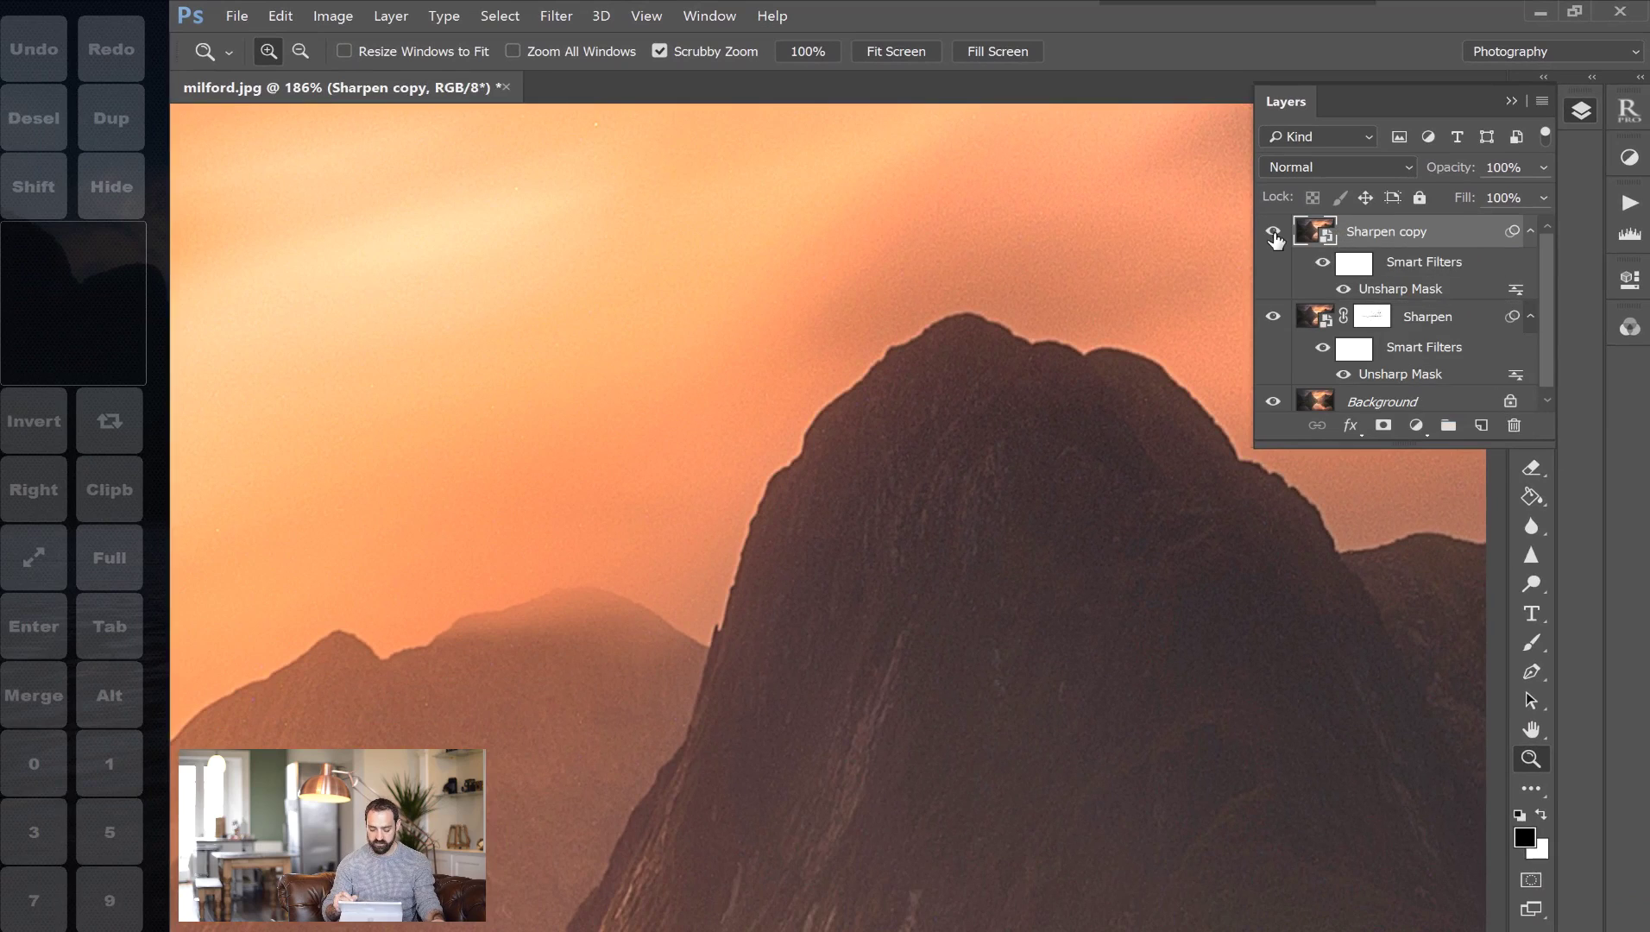
Toggle Sharpen copy off and on to compare the unmasked sharpening, leaving it hidden
left_click(1275, 238)
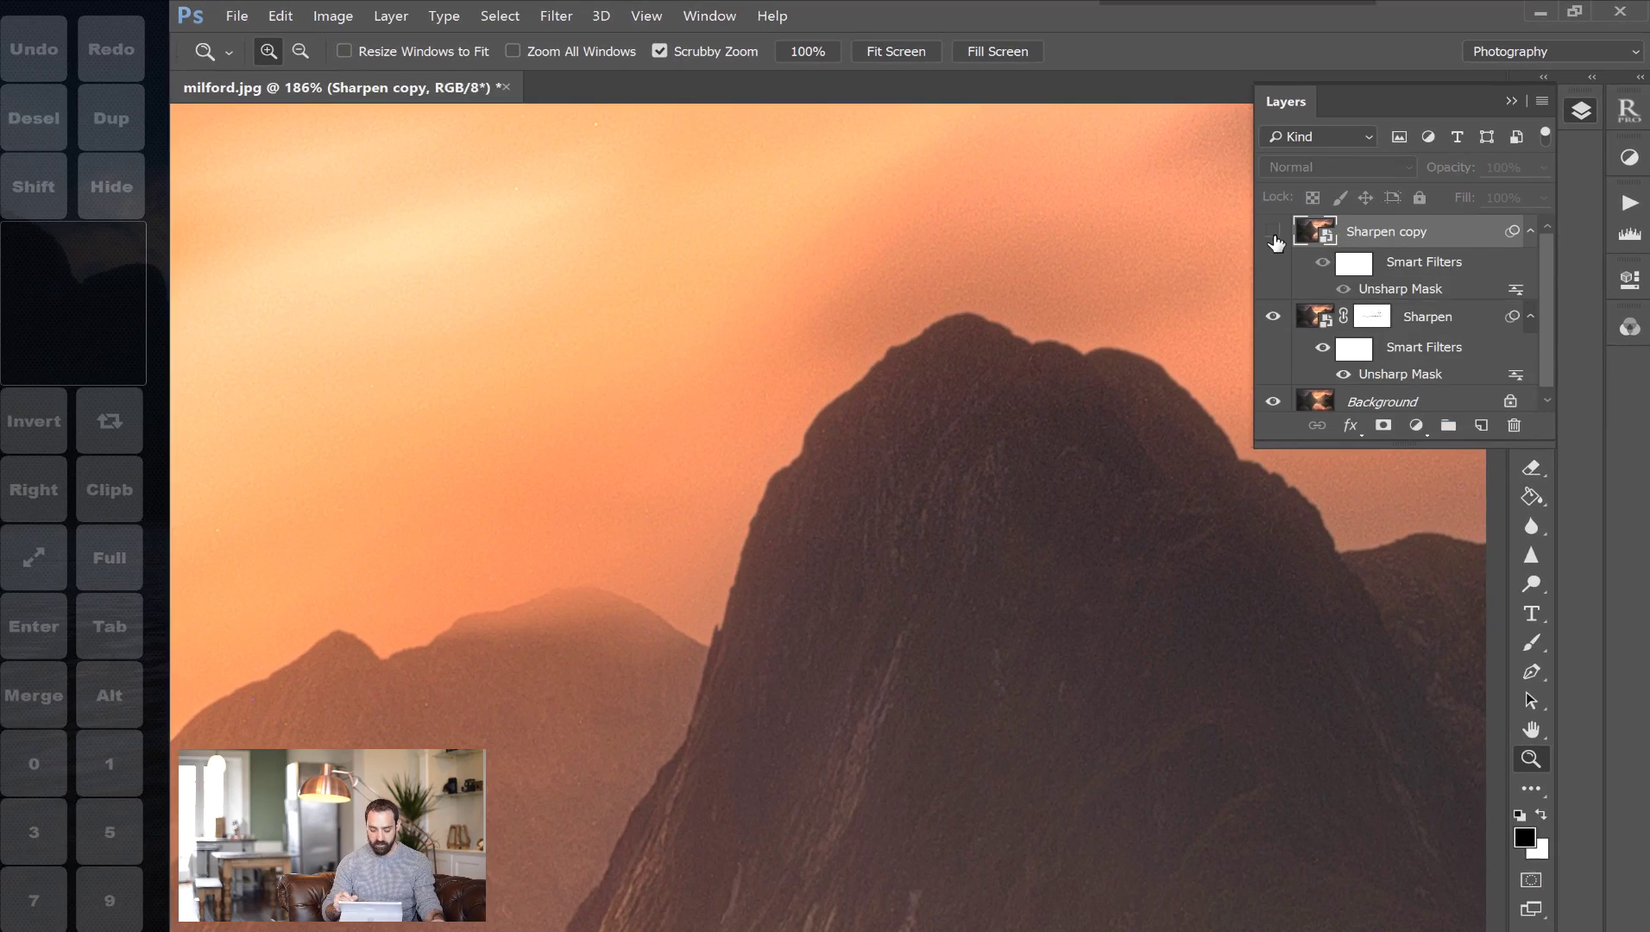
left_click(1274, 233)
left_click(1274, 233)
left_click(1274, 233)
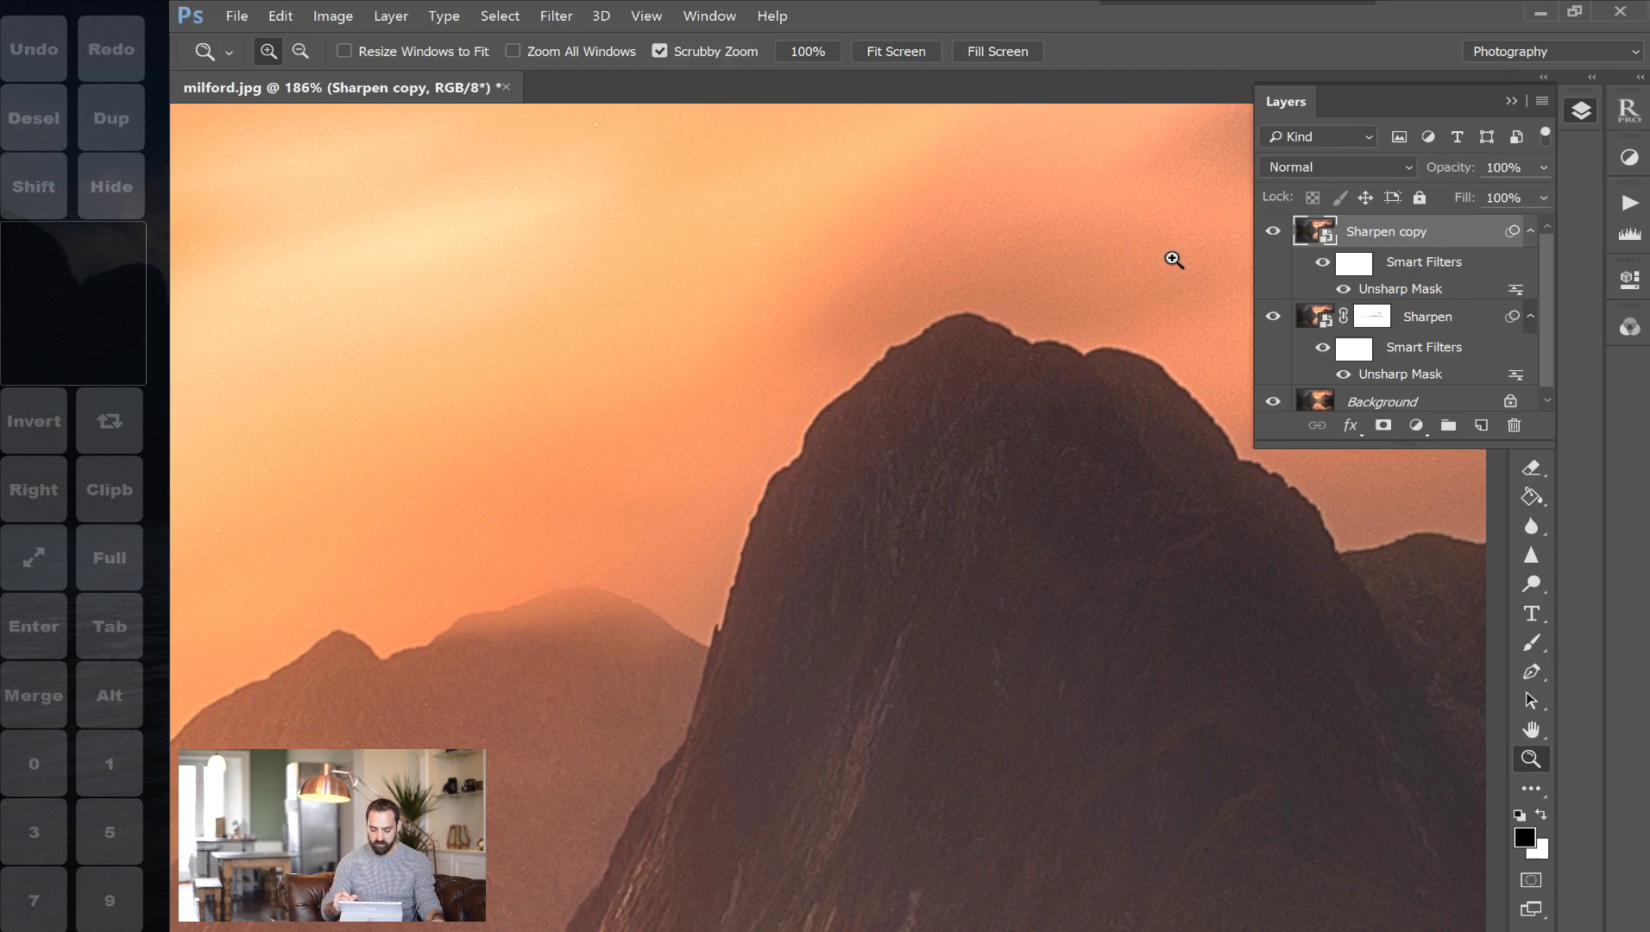
left_click(1274, 233)
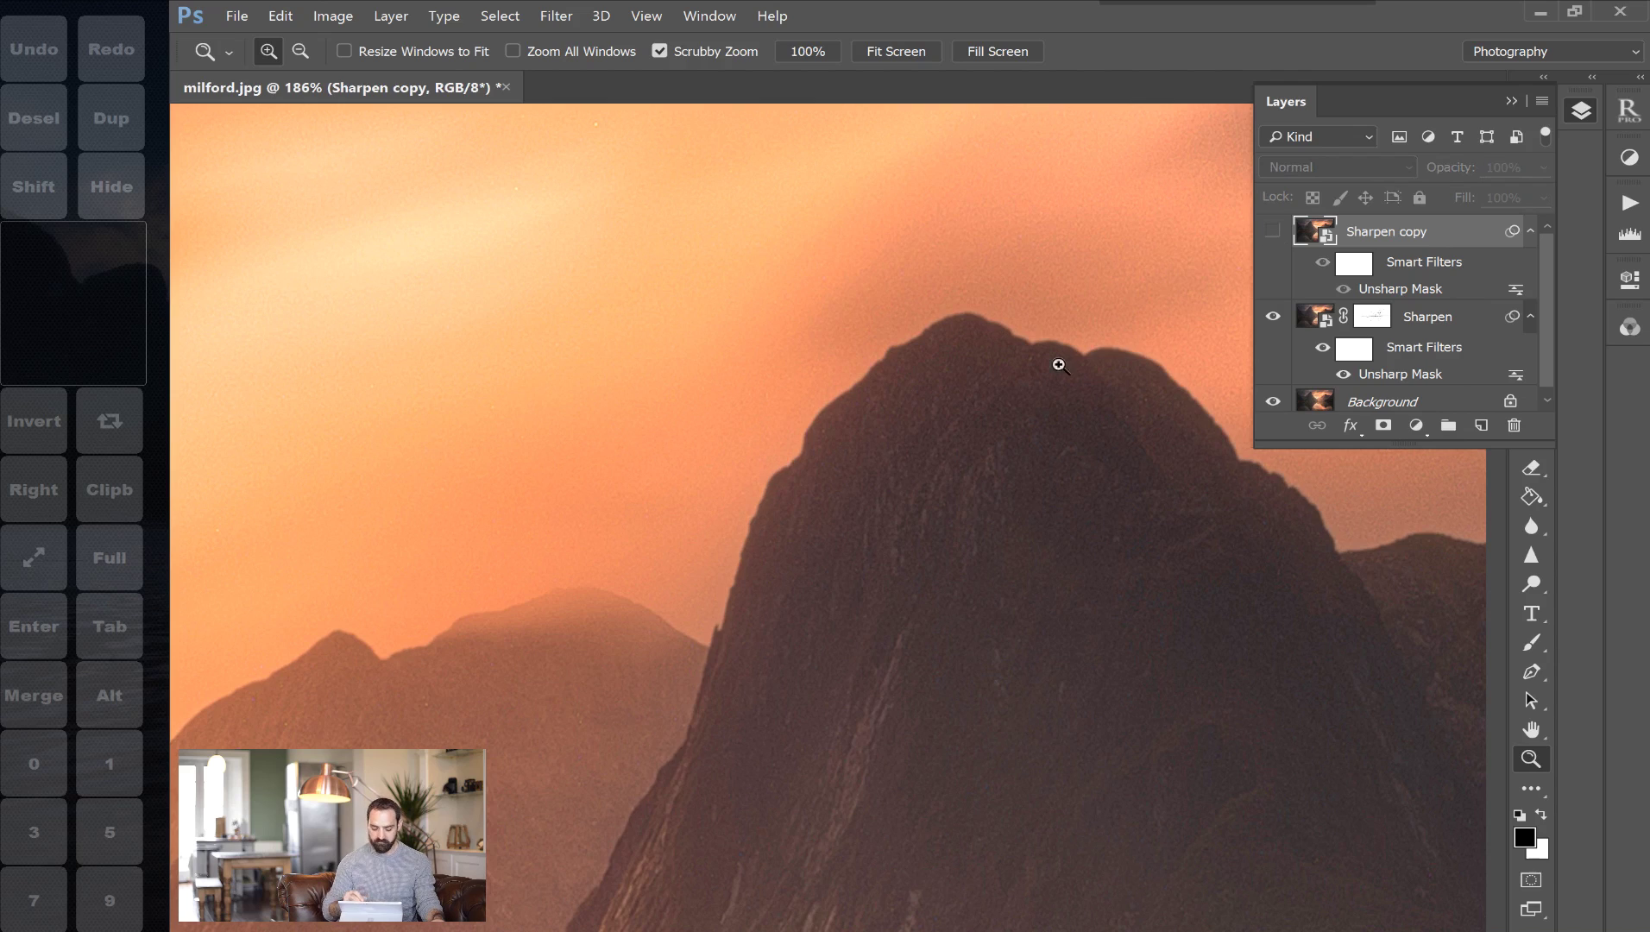
scroll(1178, 417, "down", 10)
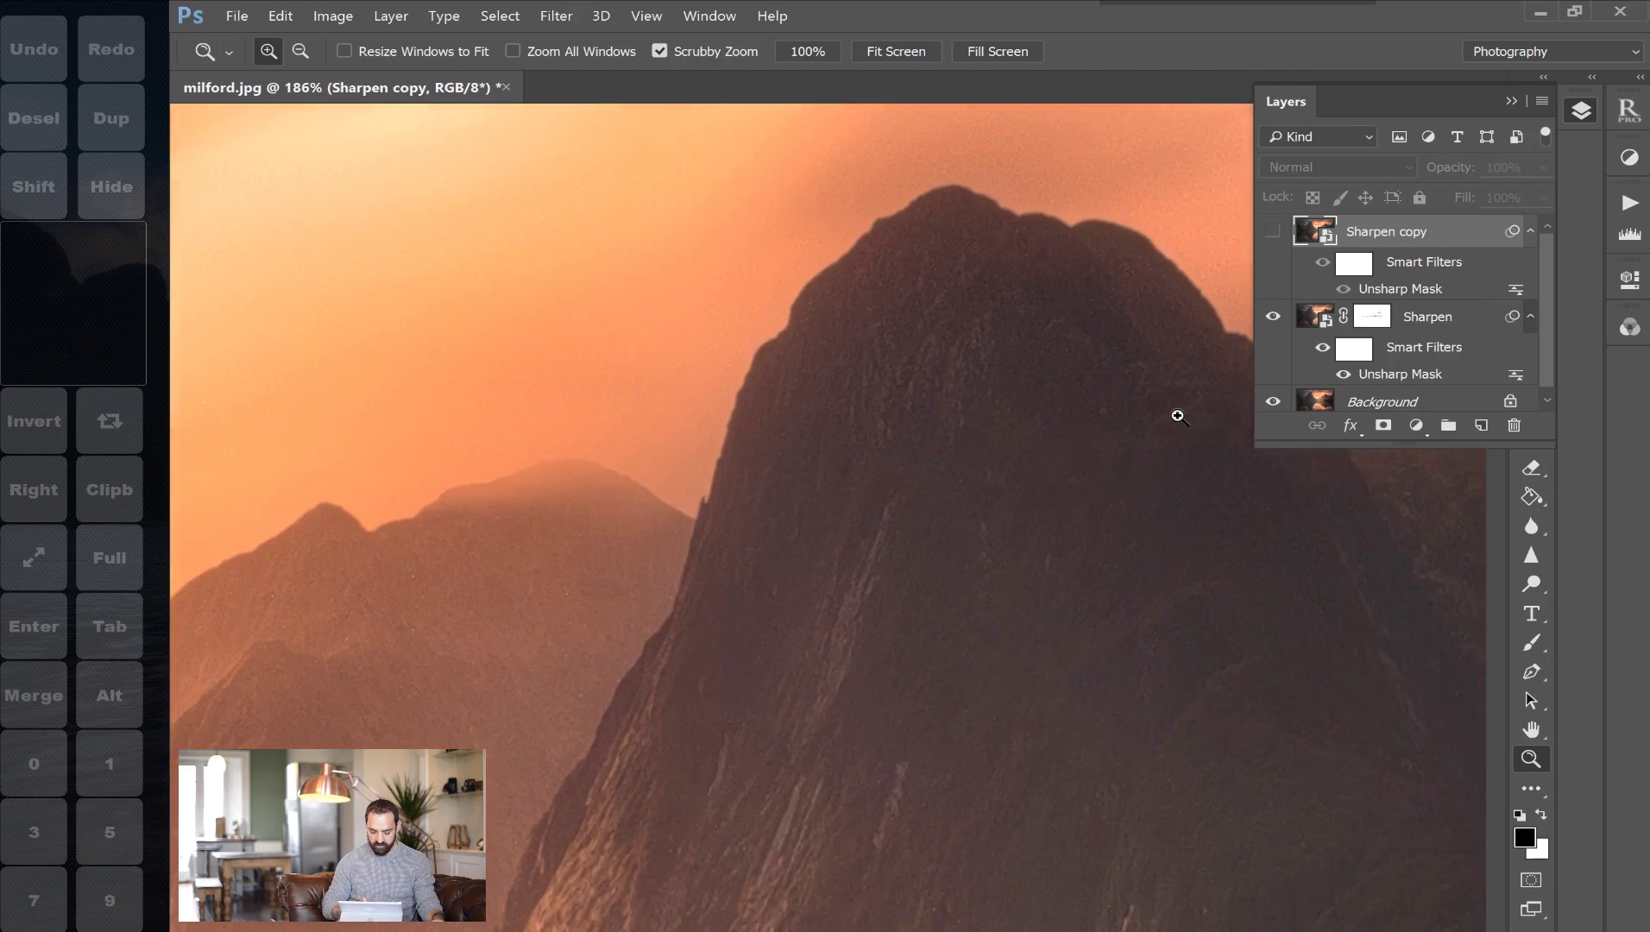
scroll(1178, 417, "down", 6)
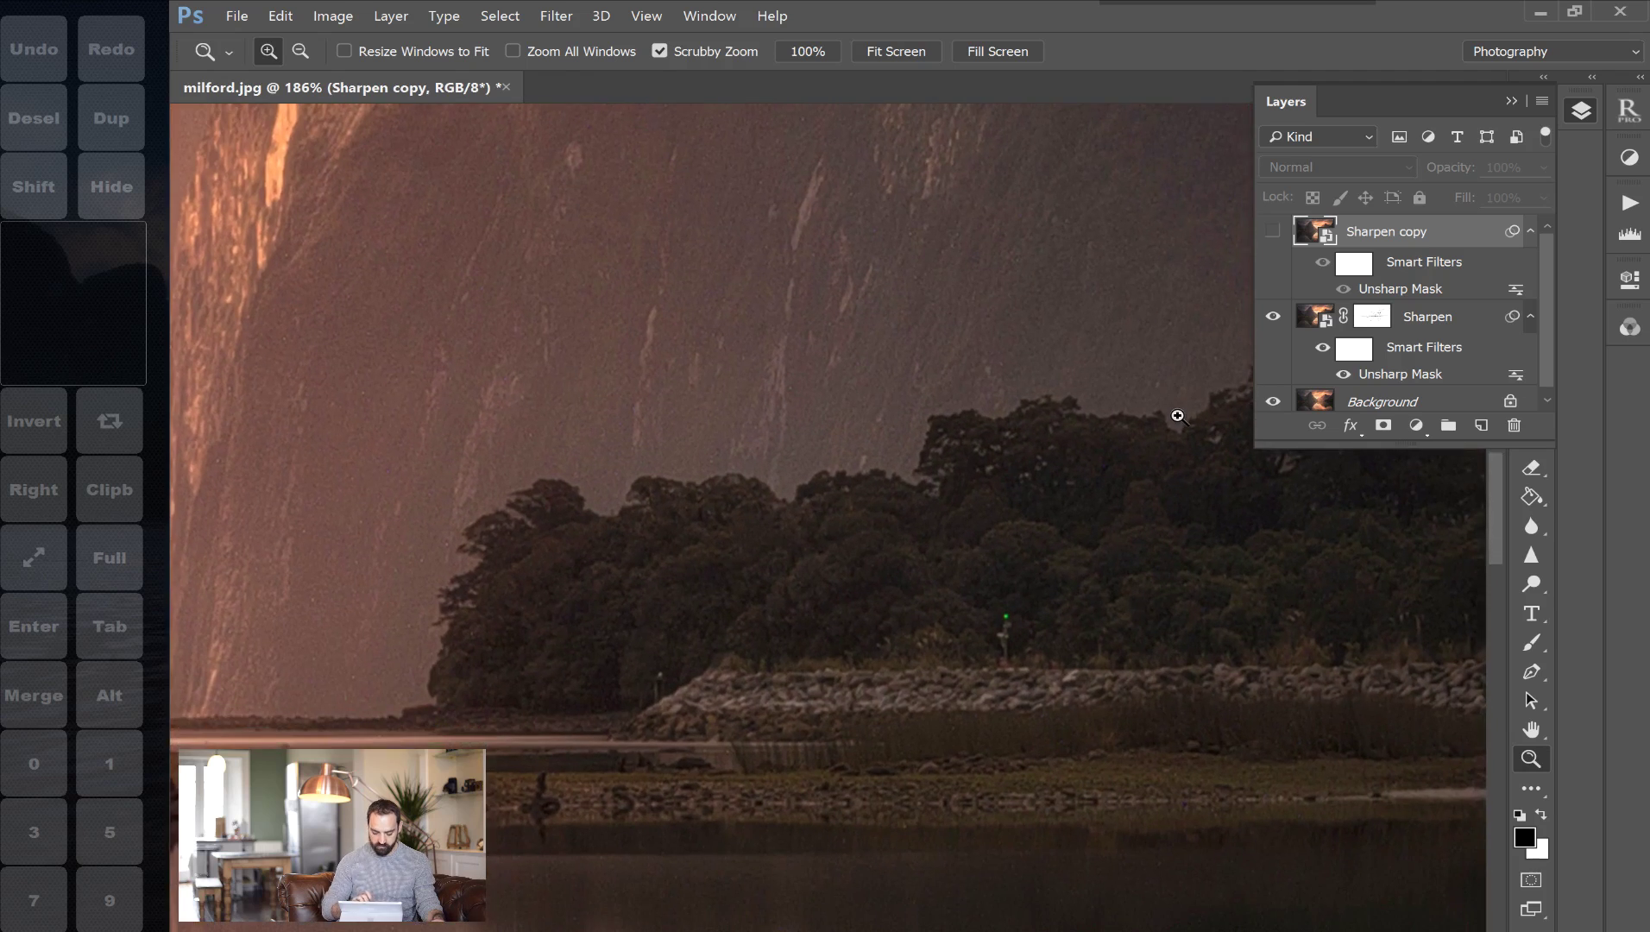
left_click(1273, 233)
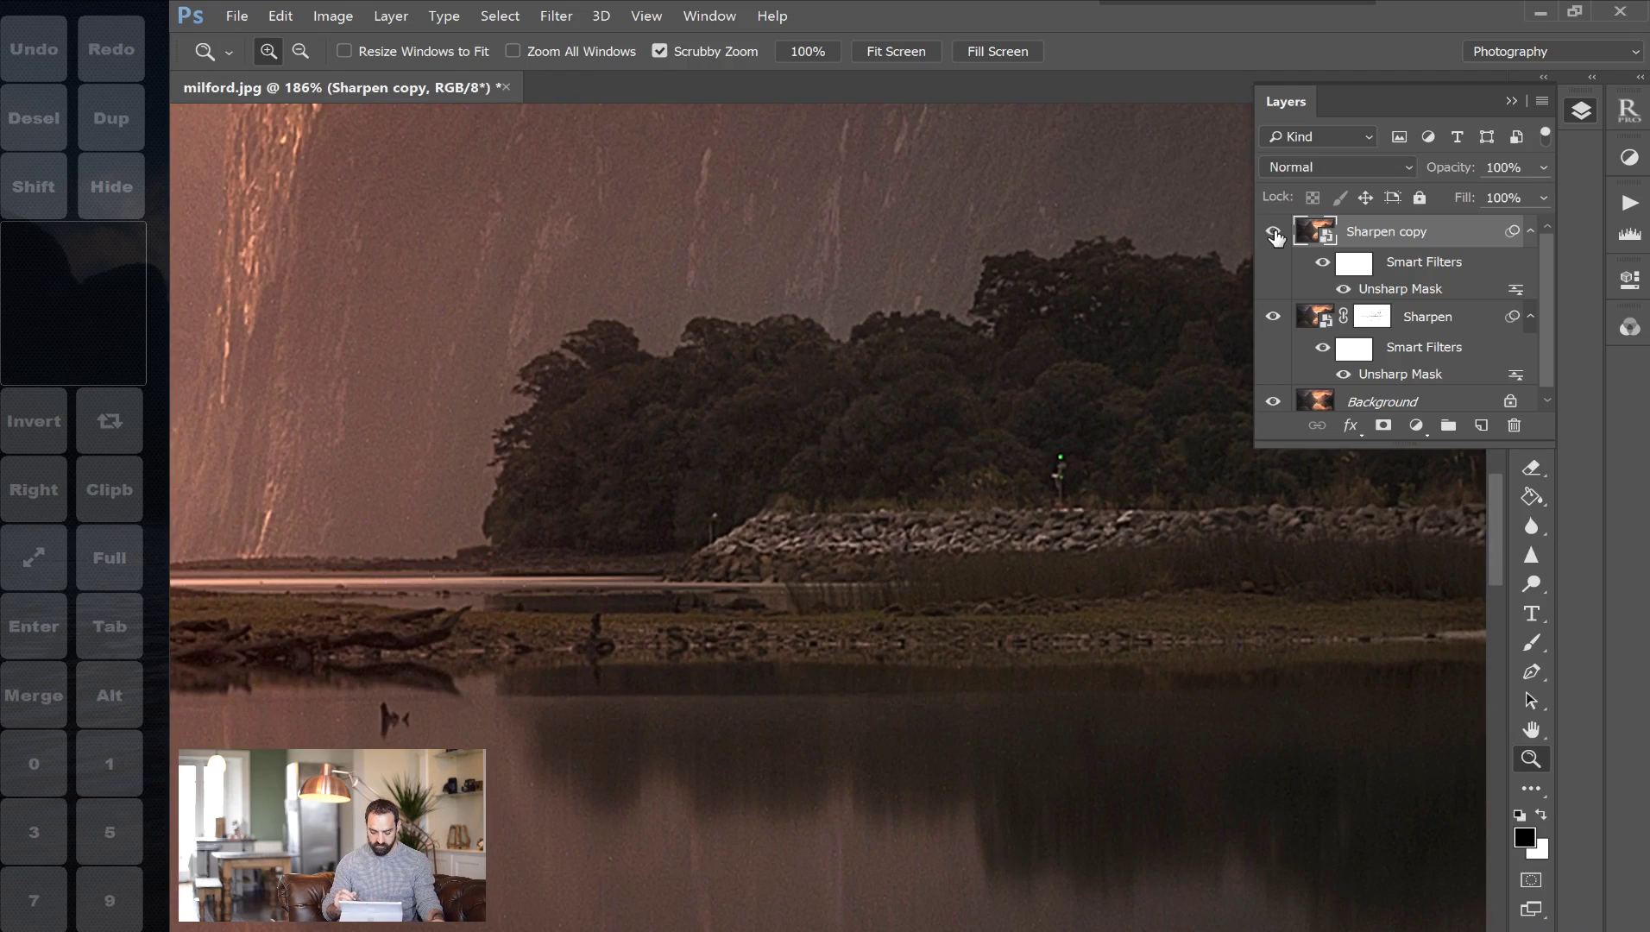
scroll(1276, 235, "right", 5)
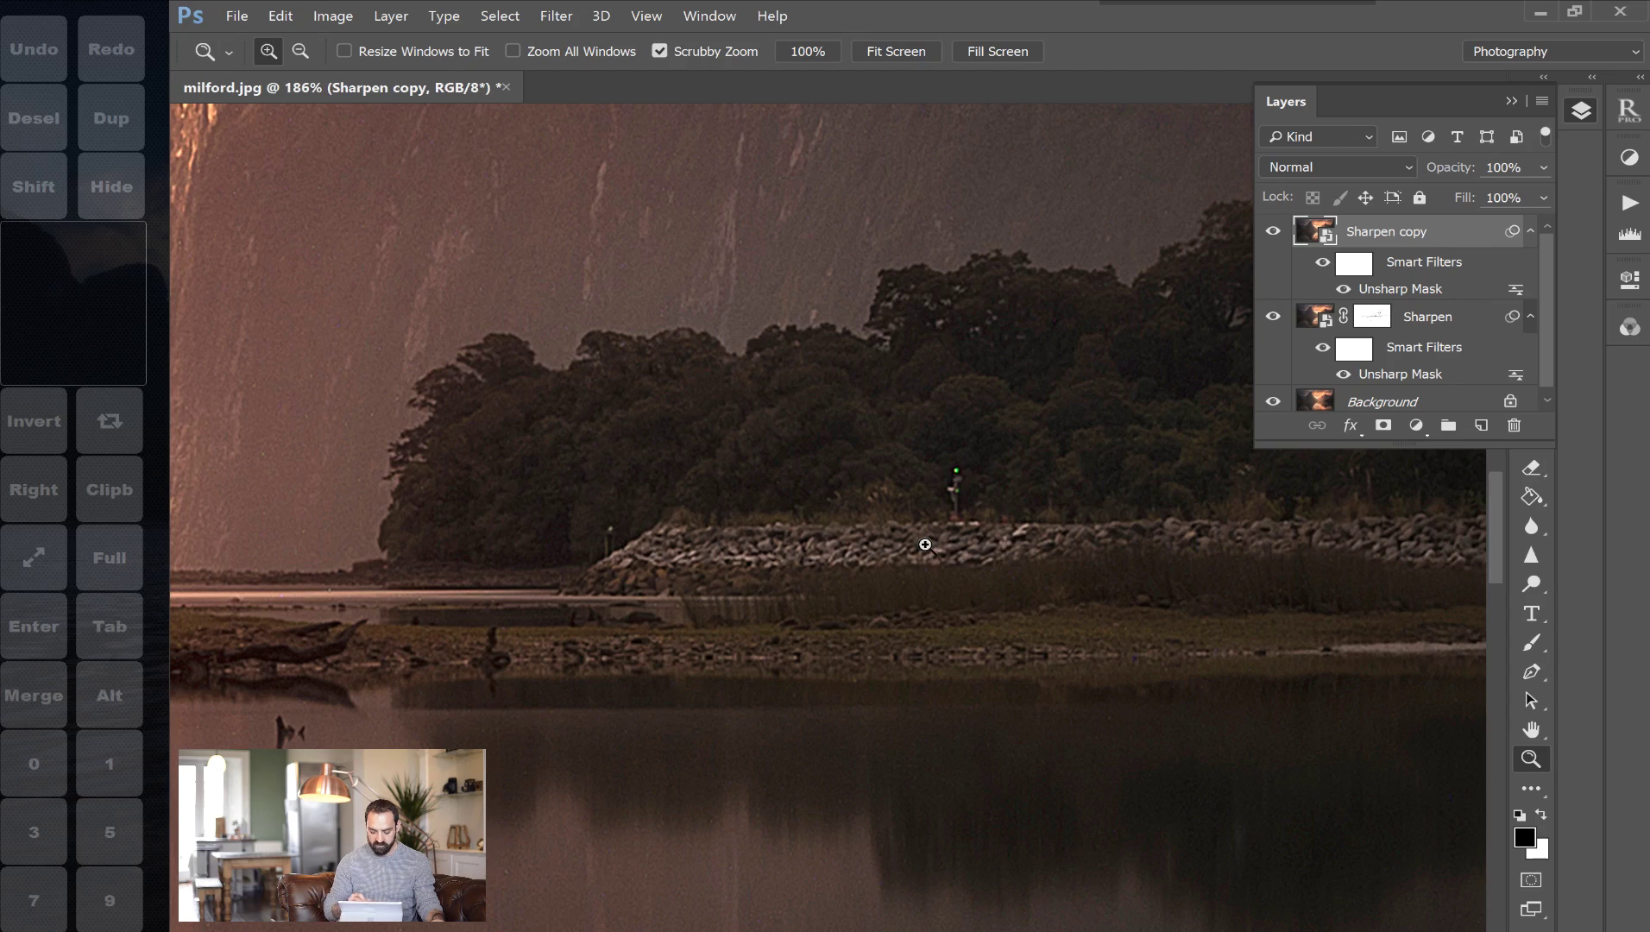
scroll(924, 545, "left", 5)
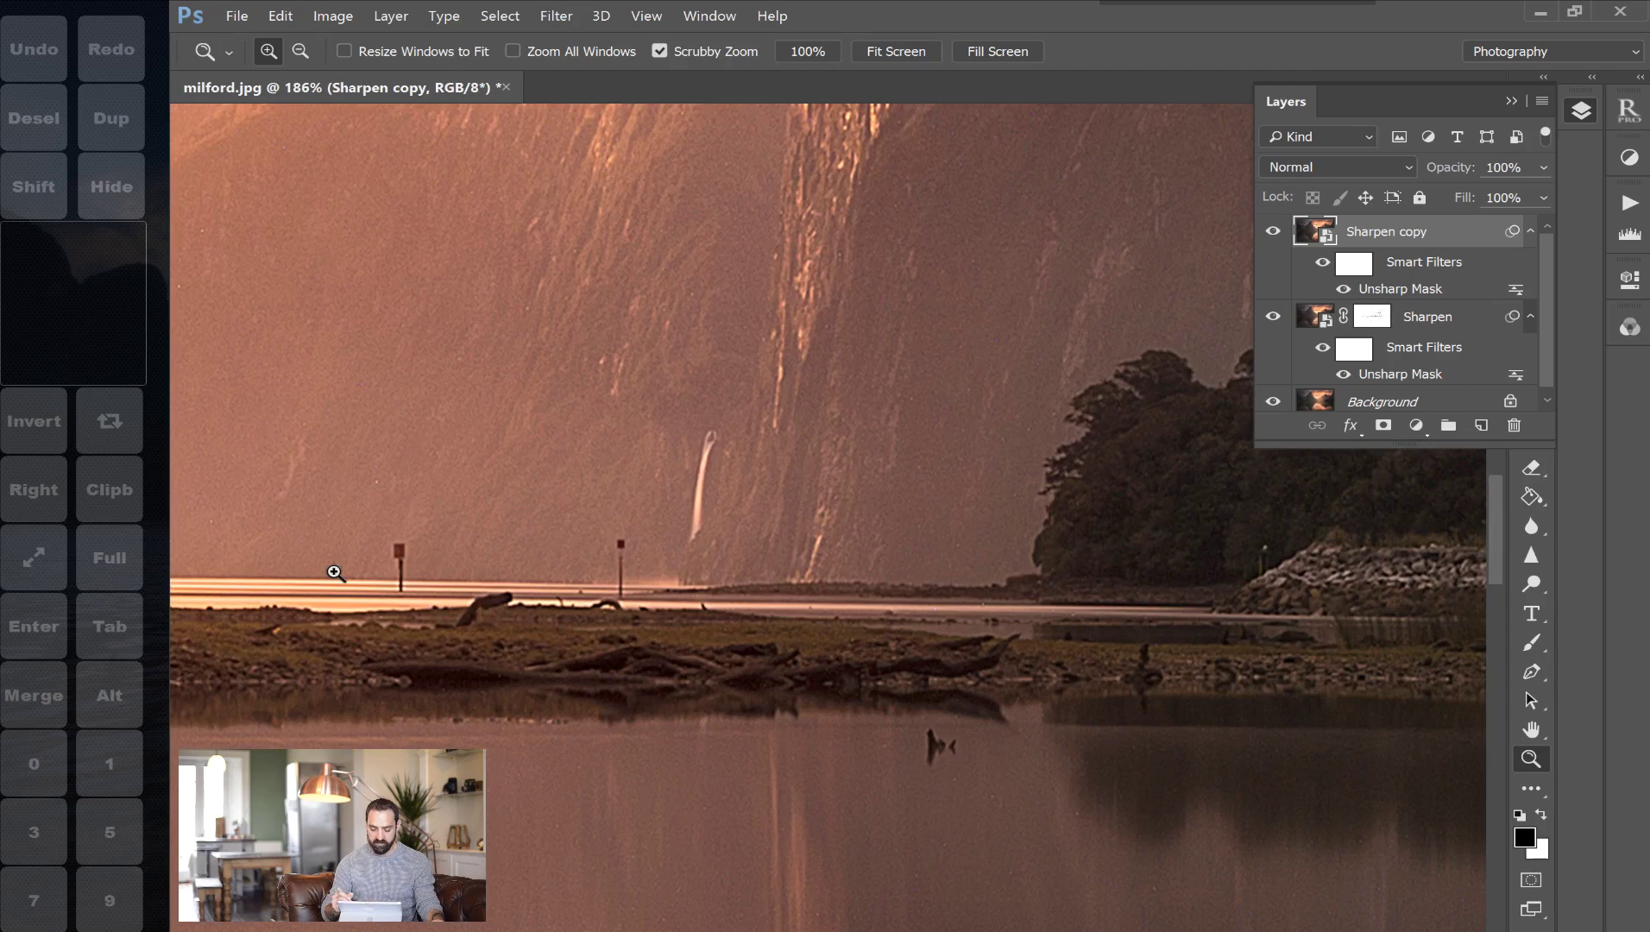
left_click(1274, 233)
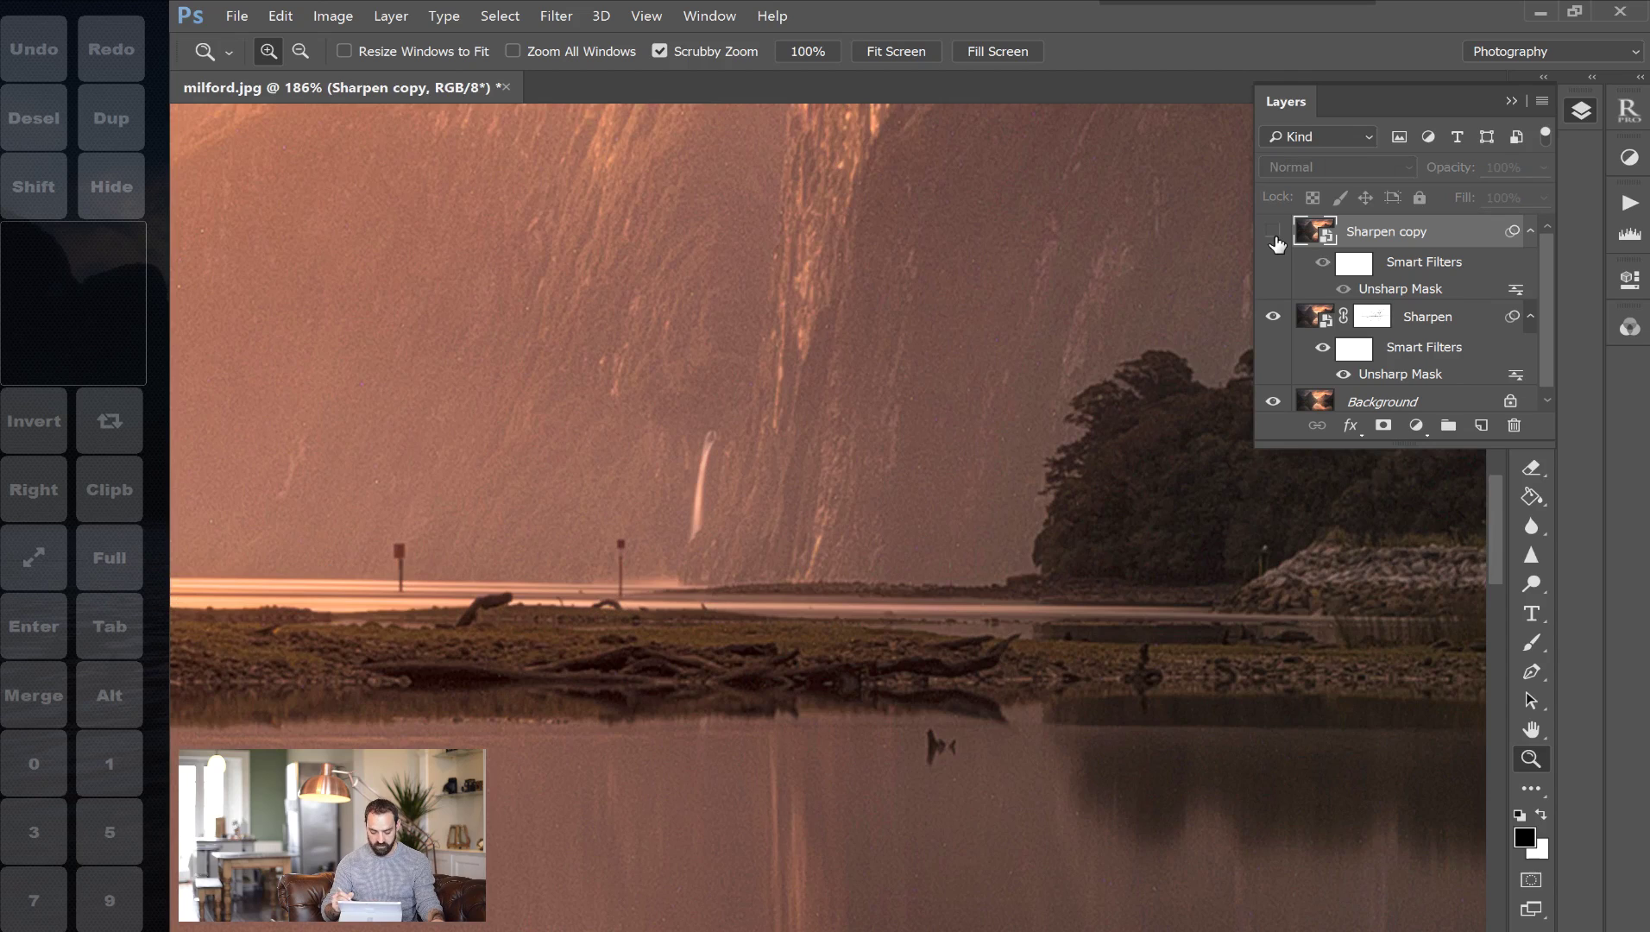
left_click(1275, 317)
left_click(1275, 318)
left_click(1275, 317)
left_click(1274, 318)
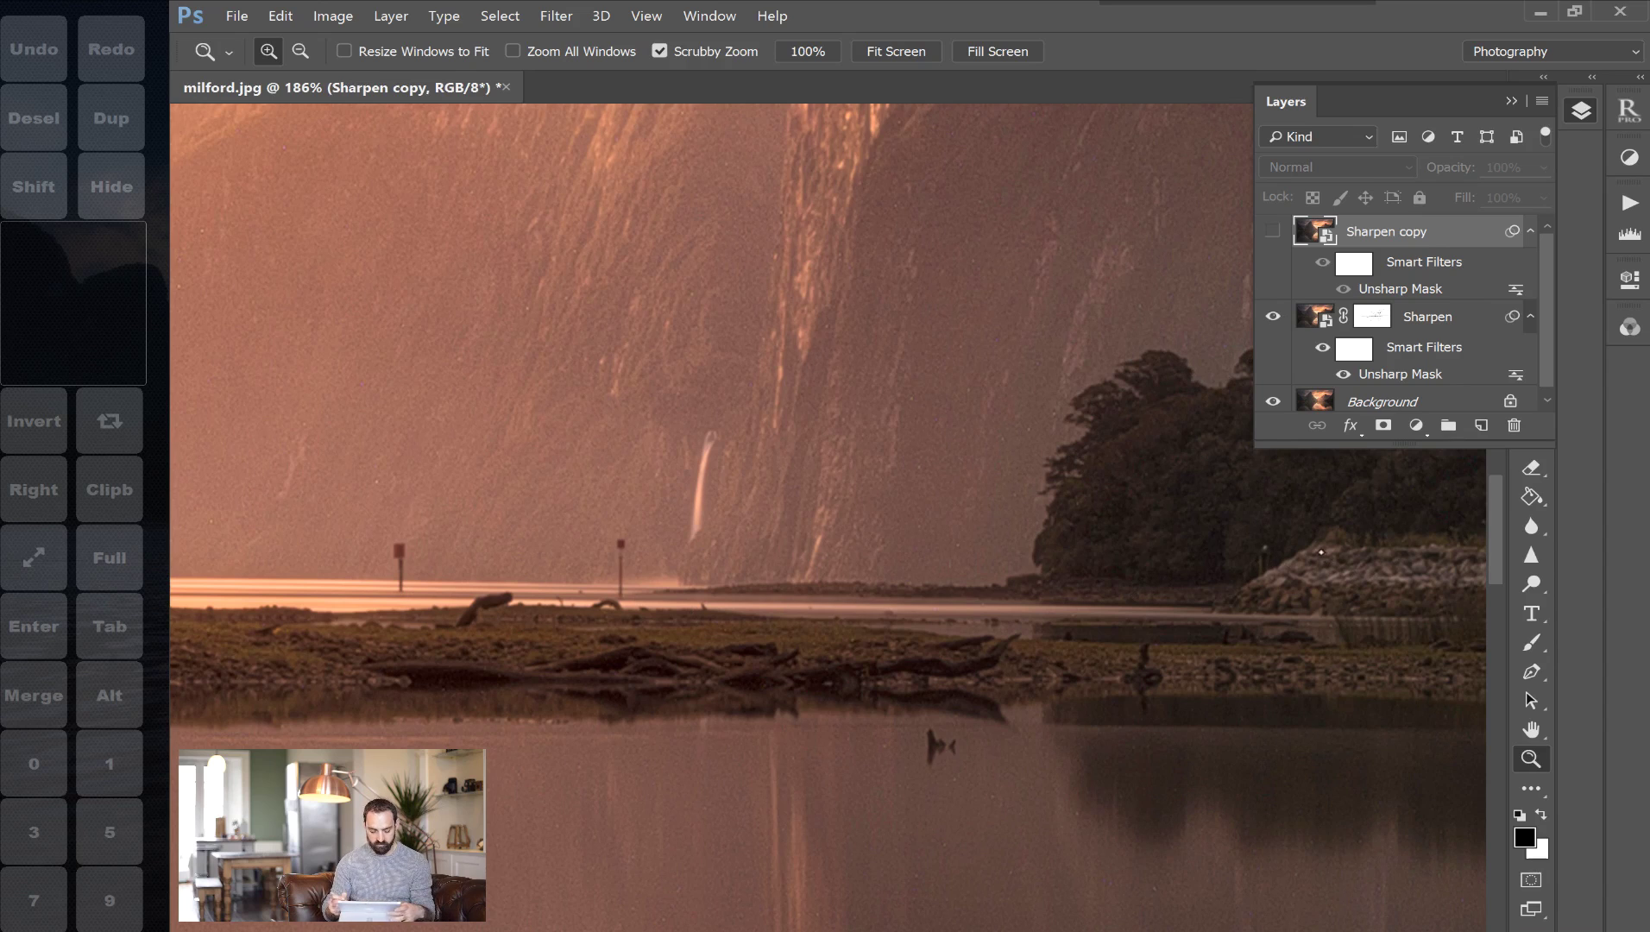
Fit the photo to the window, duplicate the Background as Layer 1, and zoom onto the right mountain
key("ctrl+0")
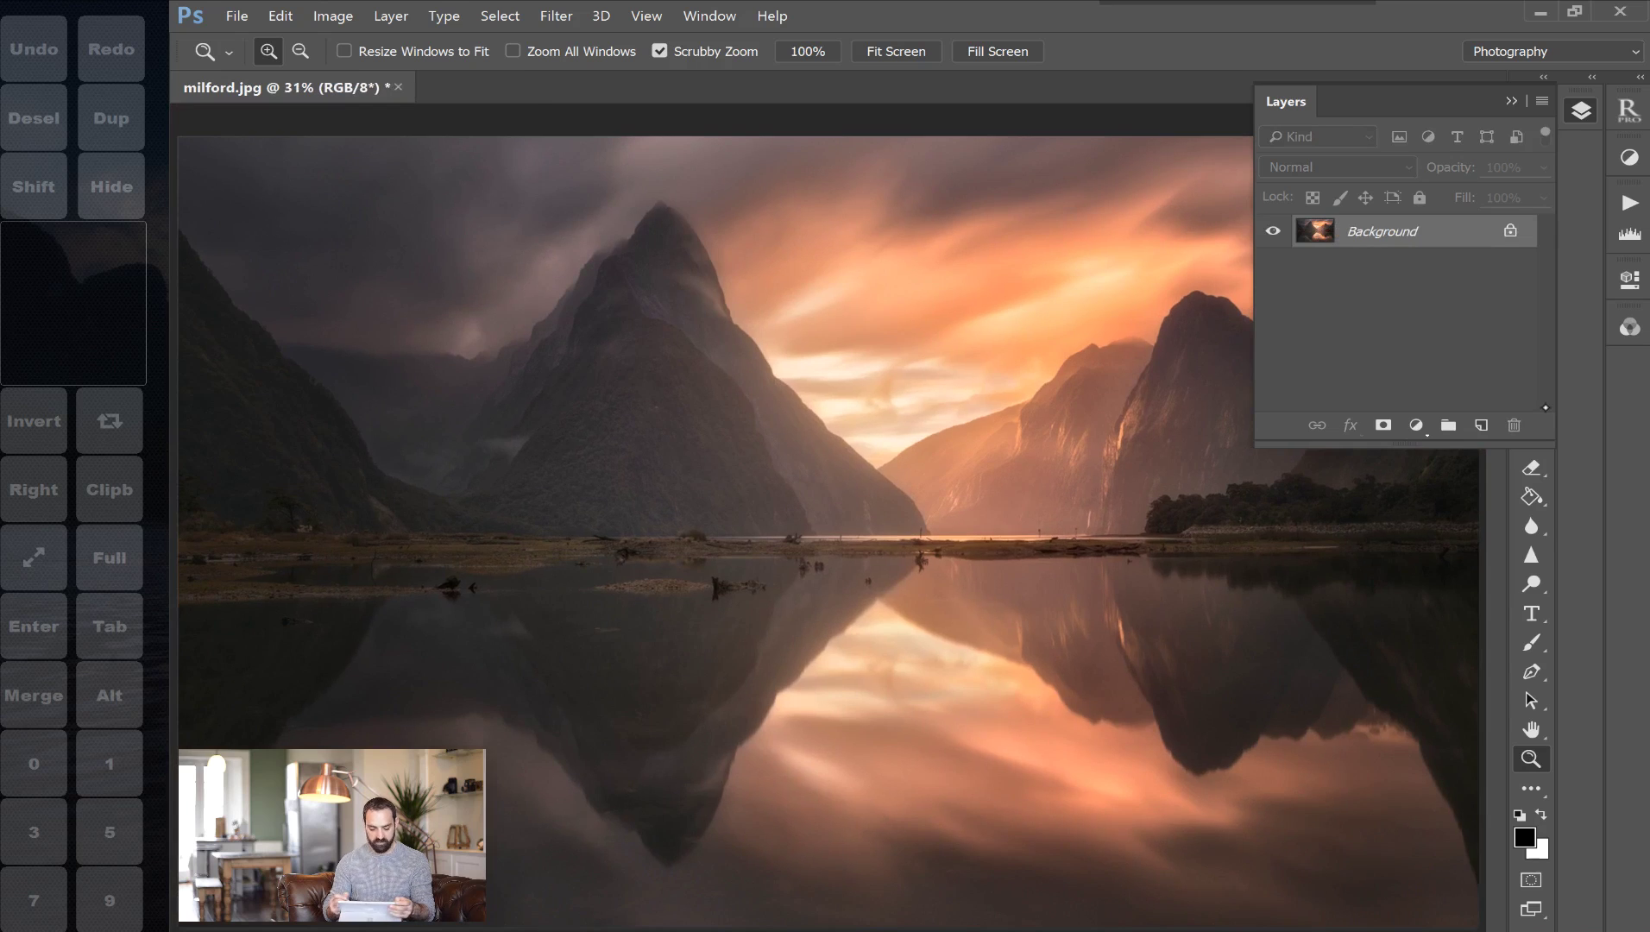
key("ctrl+j")
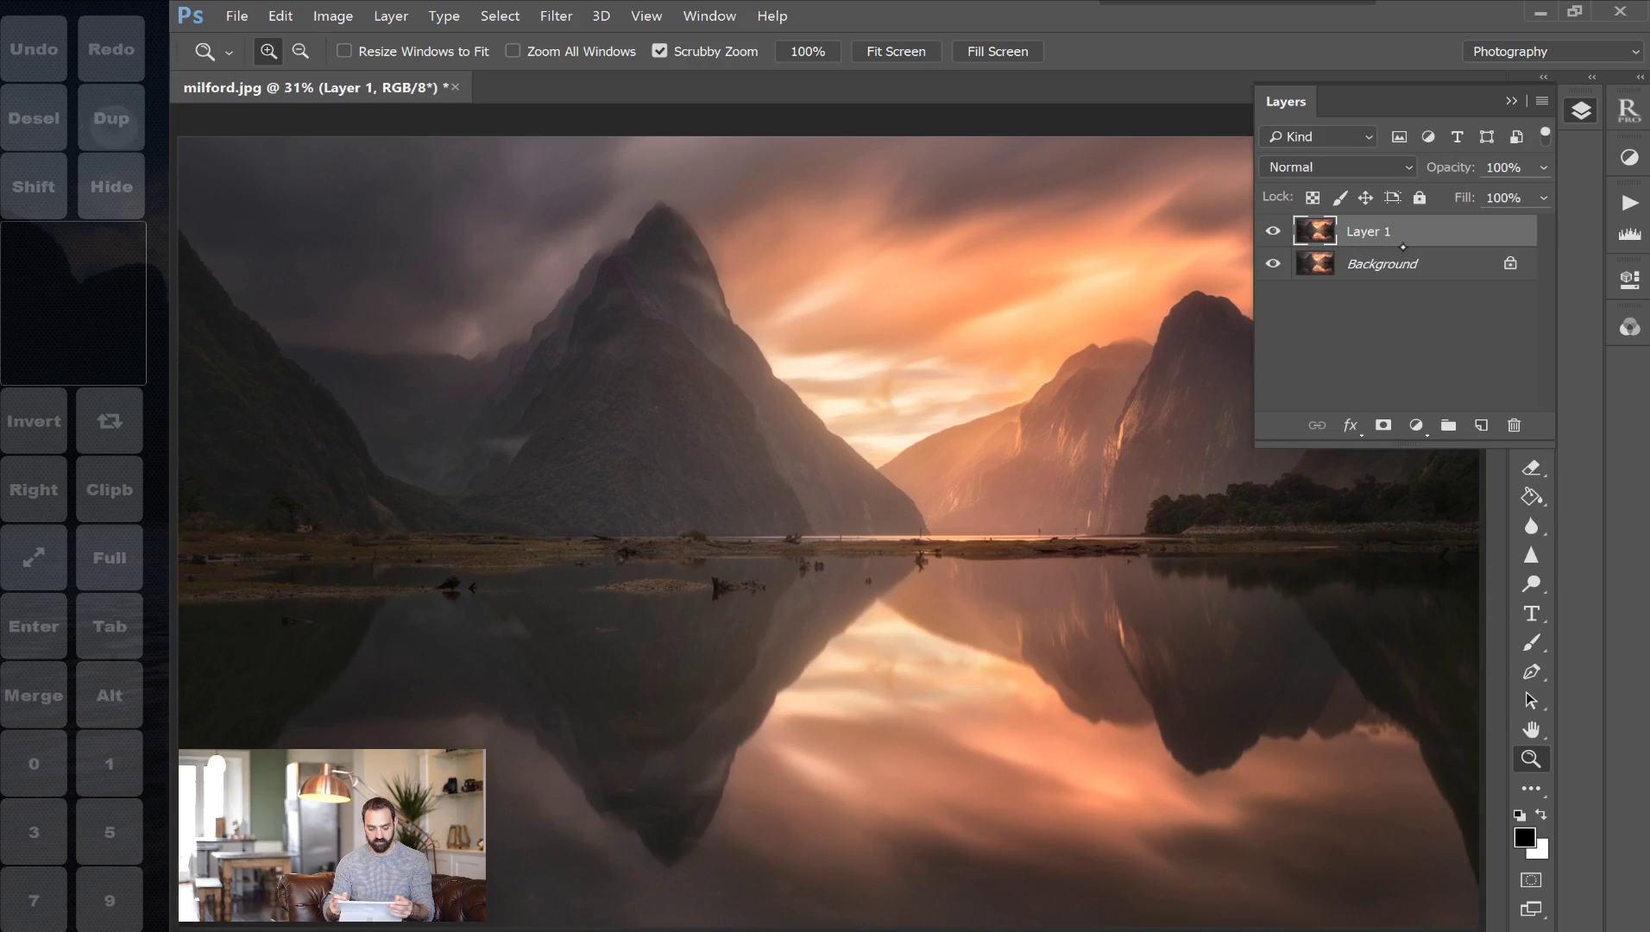
scroll(1217, 319, "up", 5)
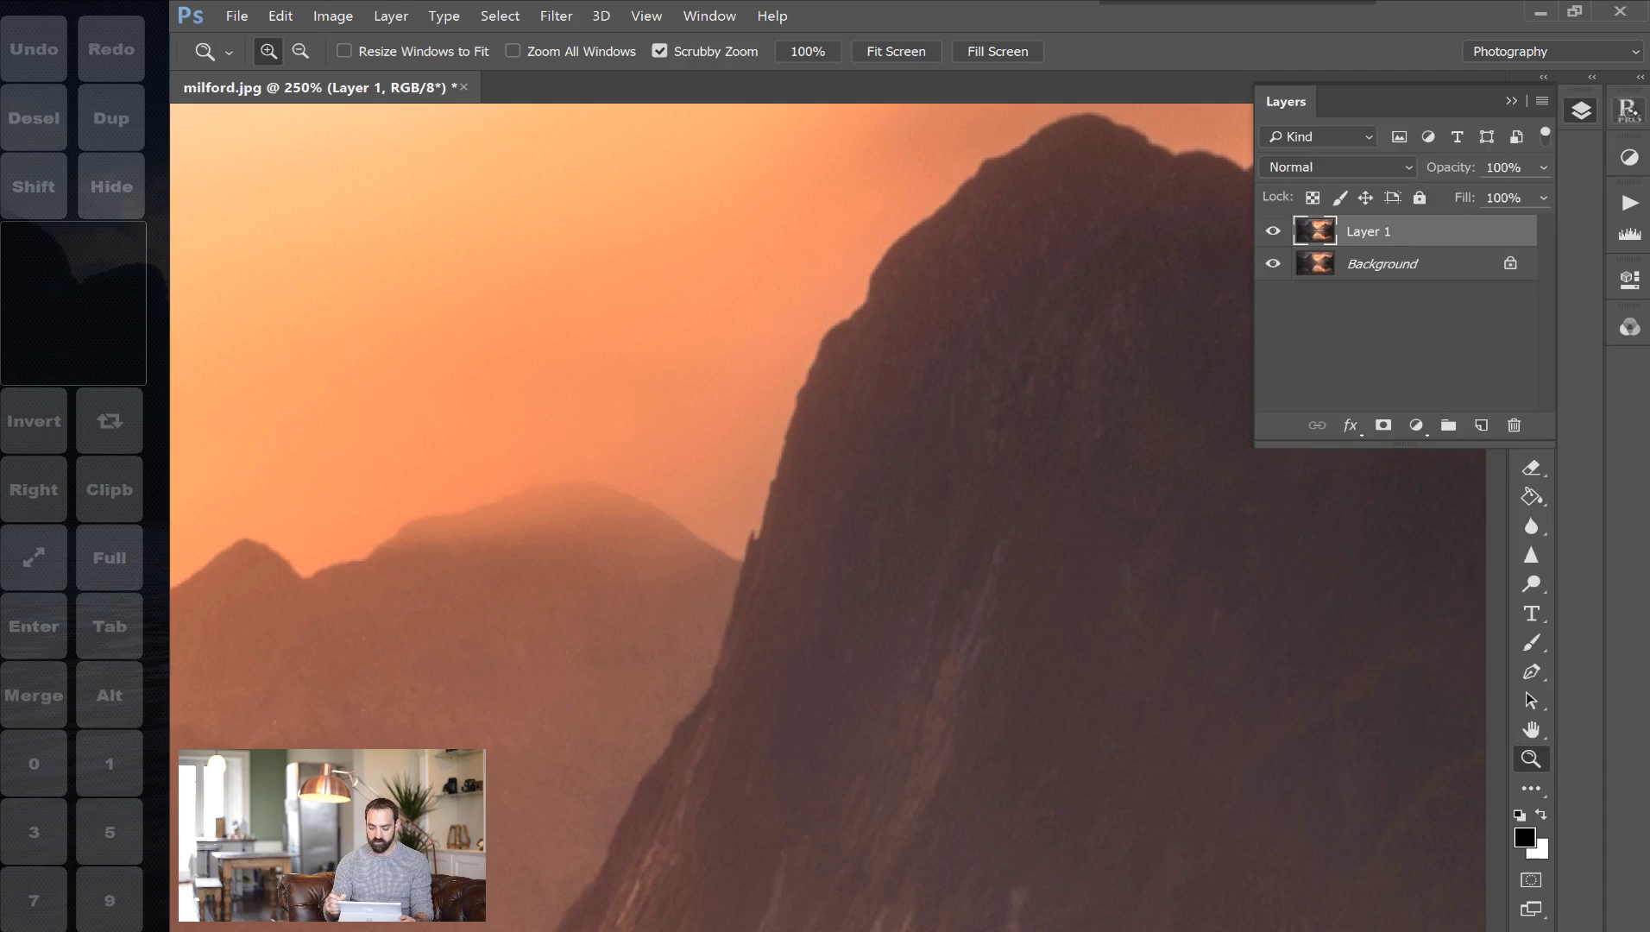
Use Layer > Smart Objects > Convert to Smart Object on Layer 1 after briefly opening Raya Pro
left_click(1630, 111)
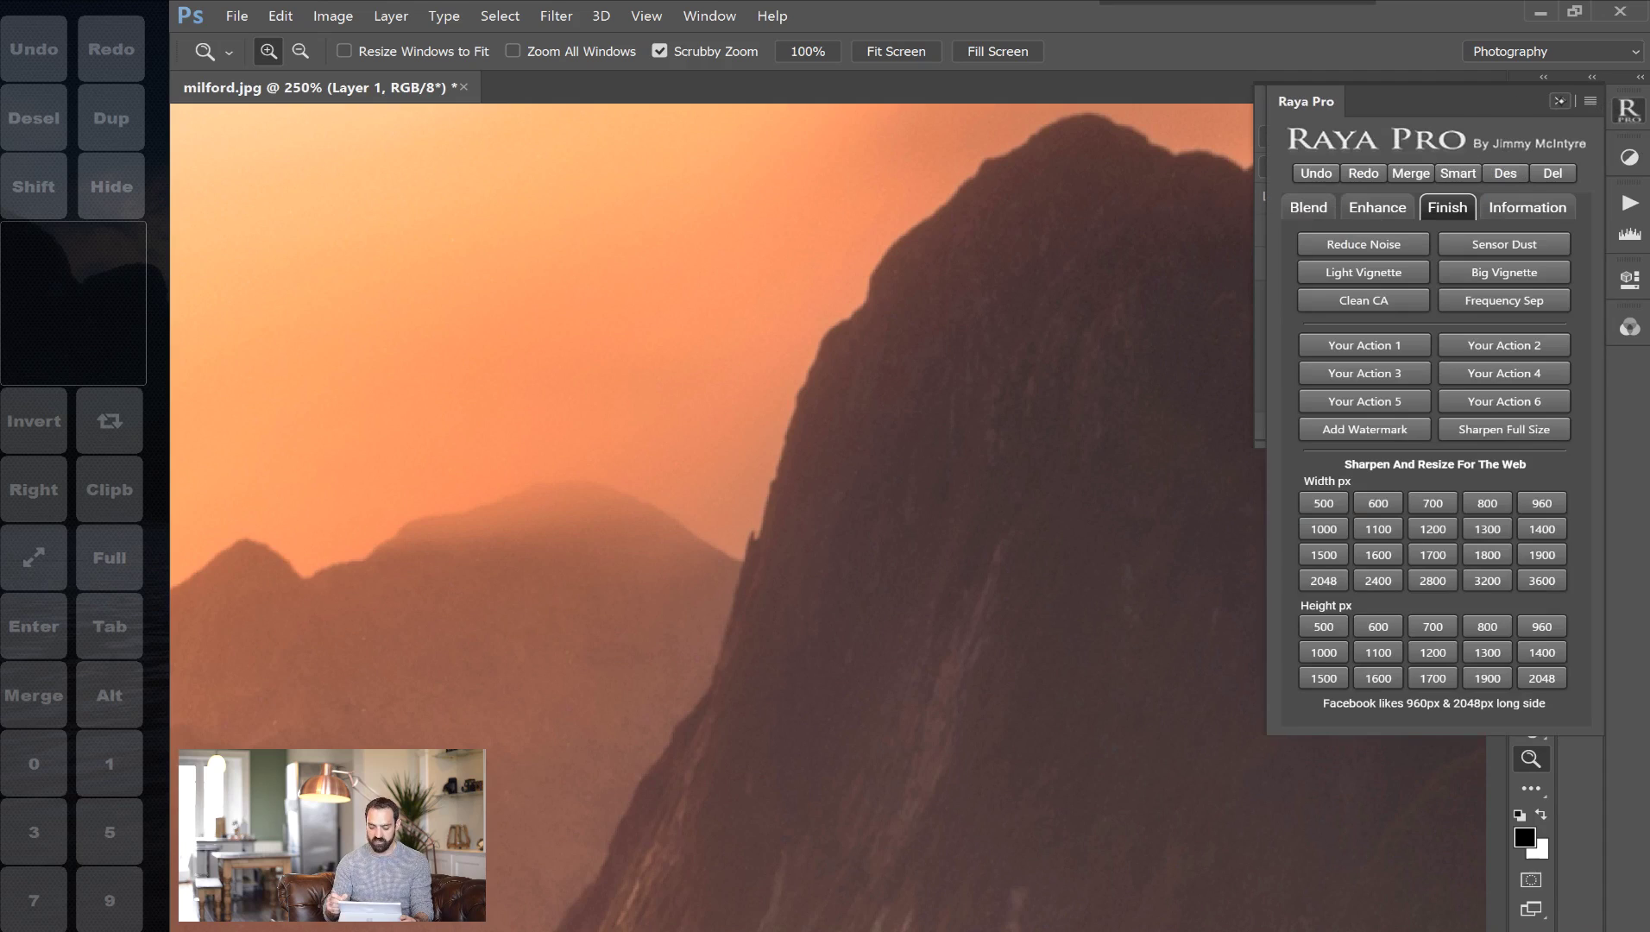
left_click(1560, 101)
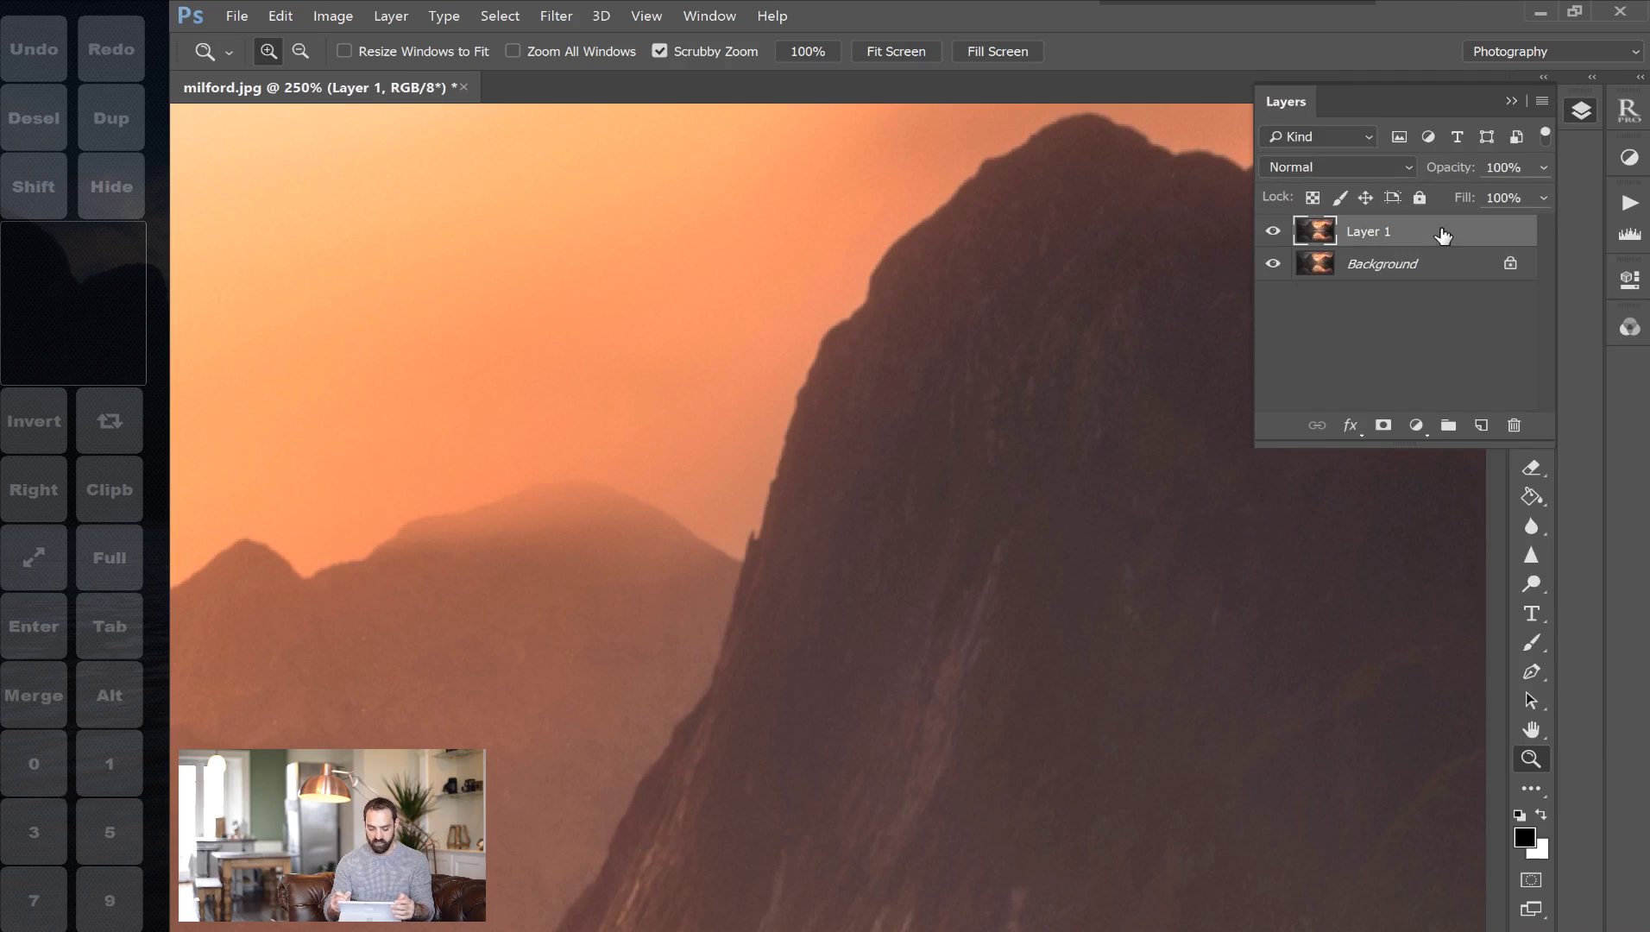
left_click(391, 15)
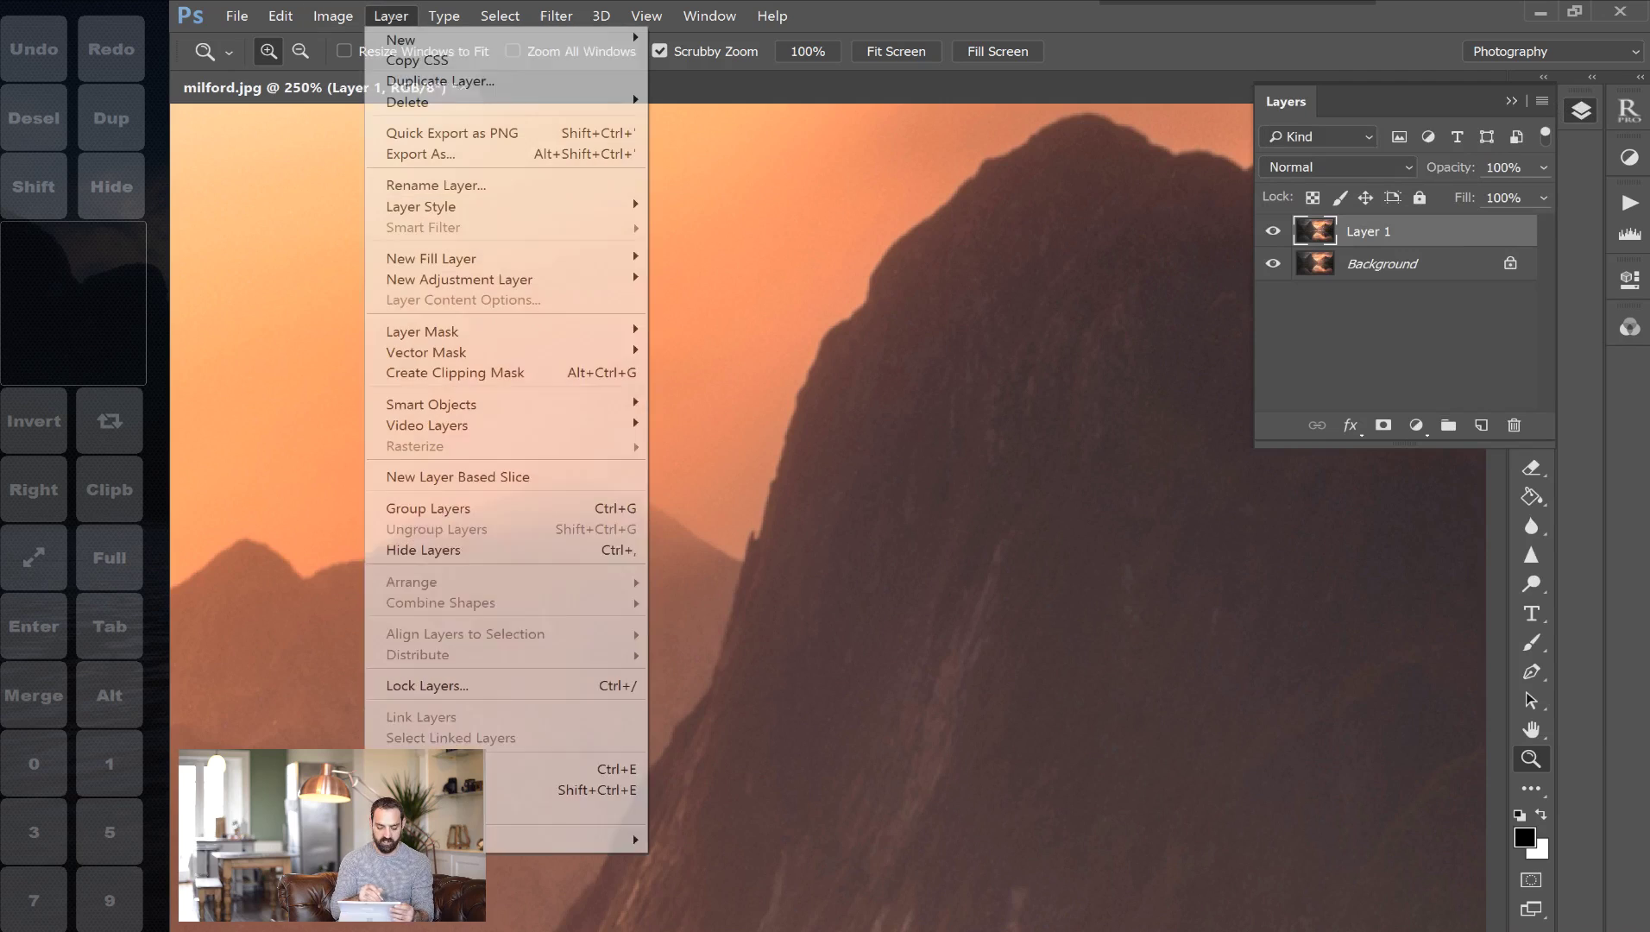
mouse_move(512, 404)
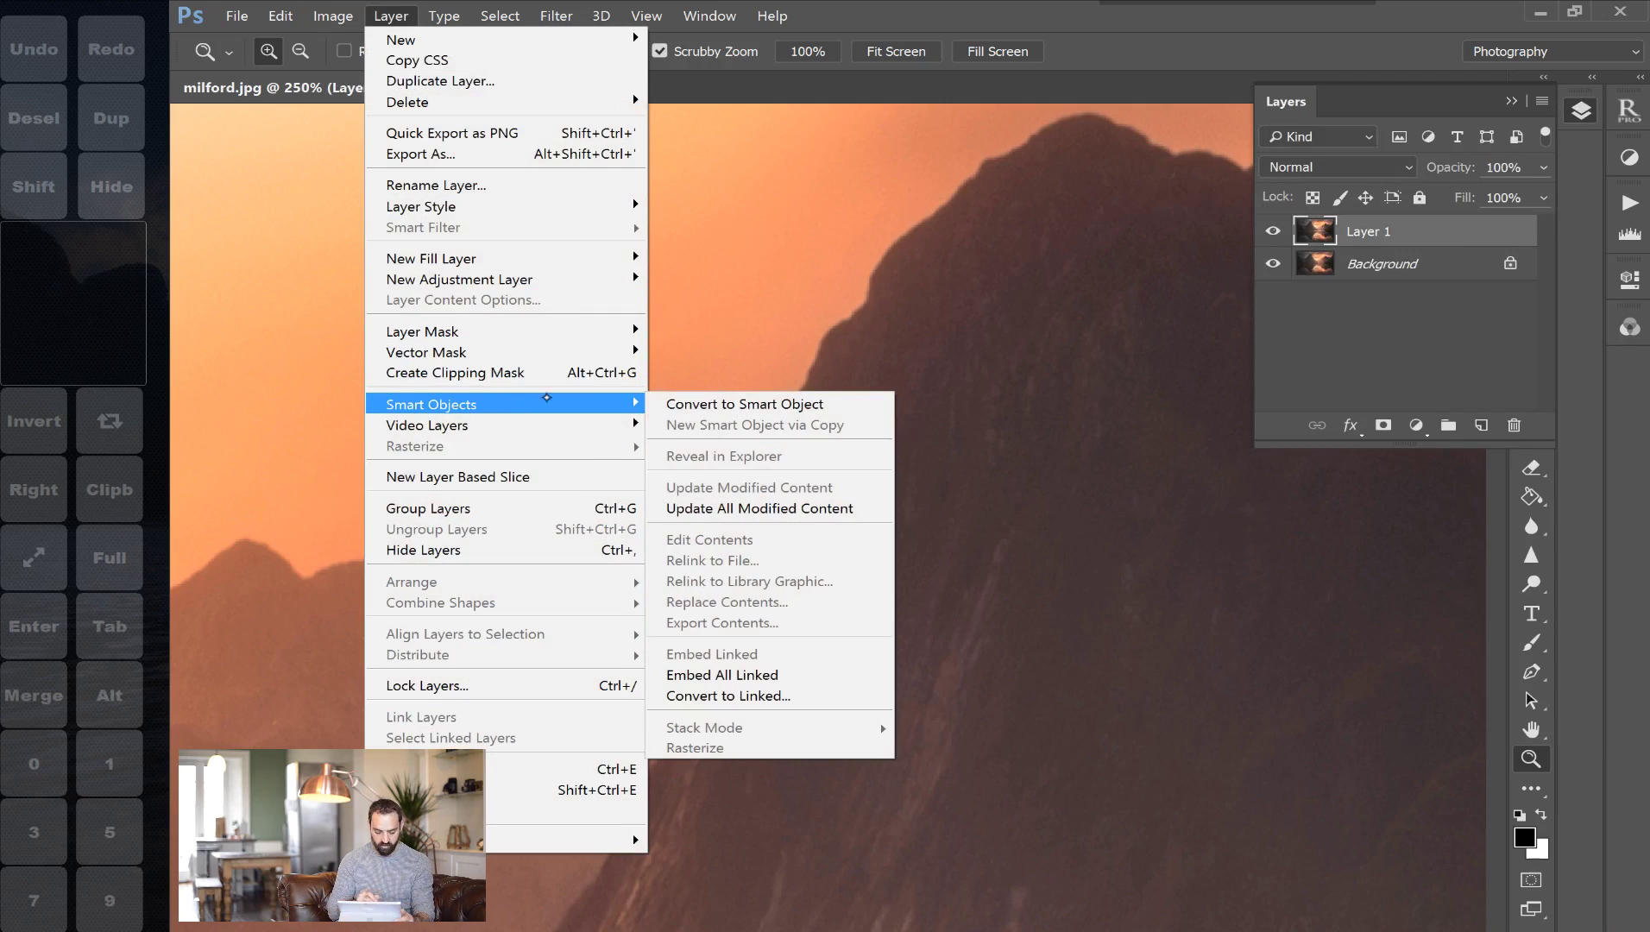
left_click(729, 403)
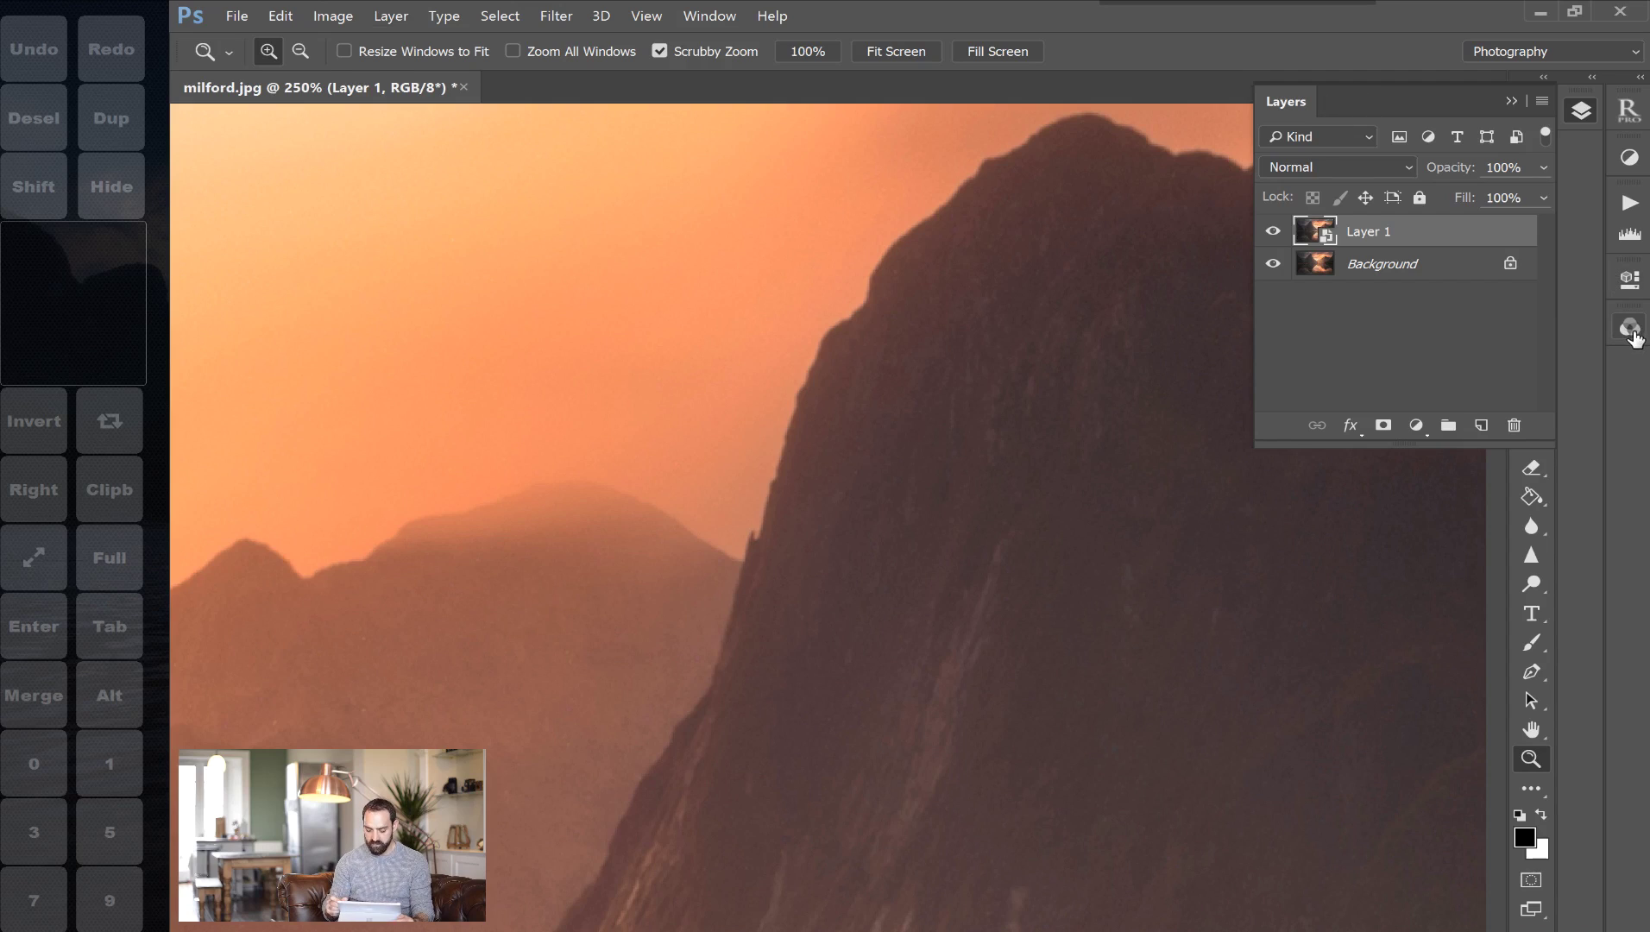
In the Channels panel, select the entire image and copy it
left_click(1631, 326)
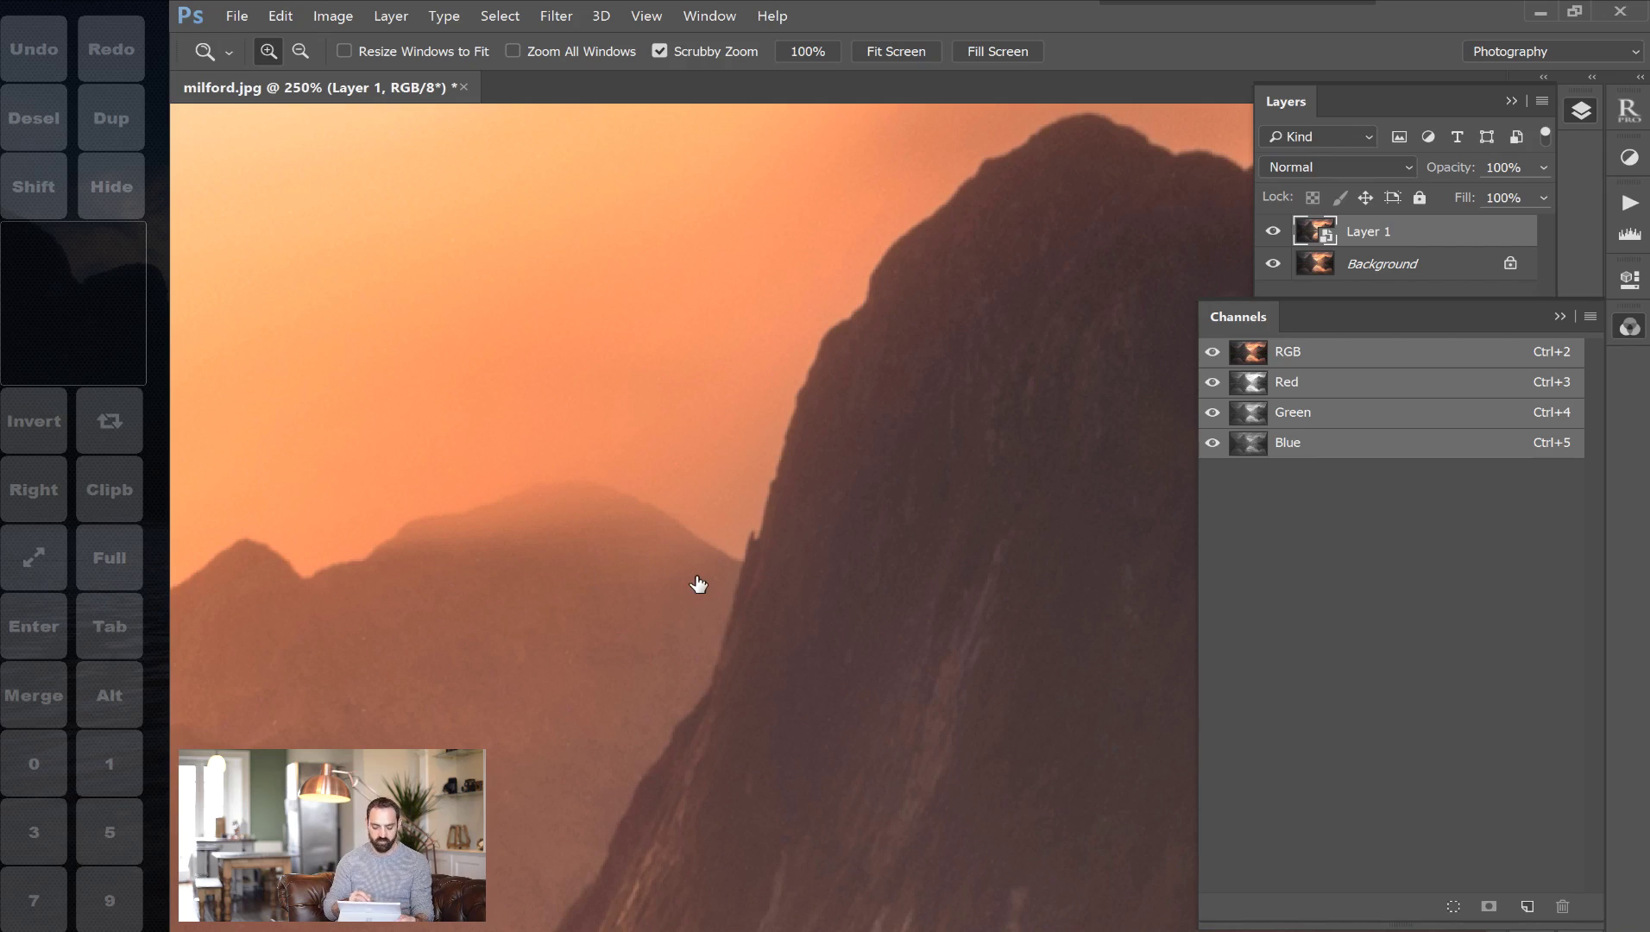
left_click(500, 16)
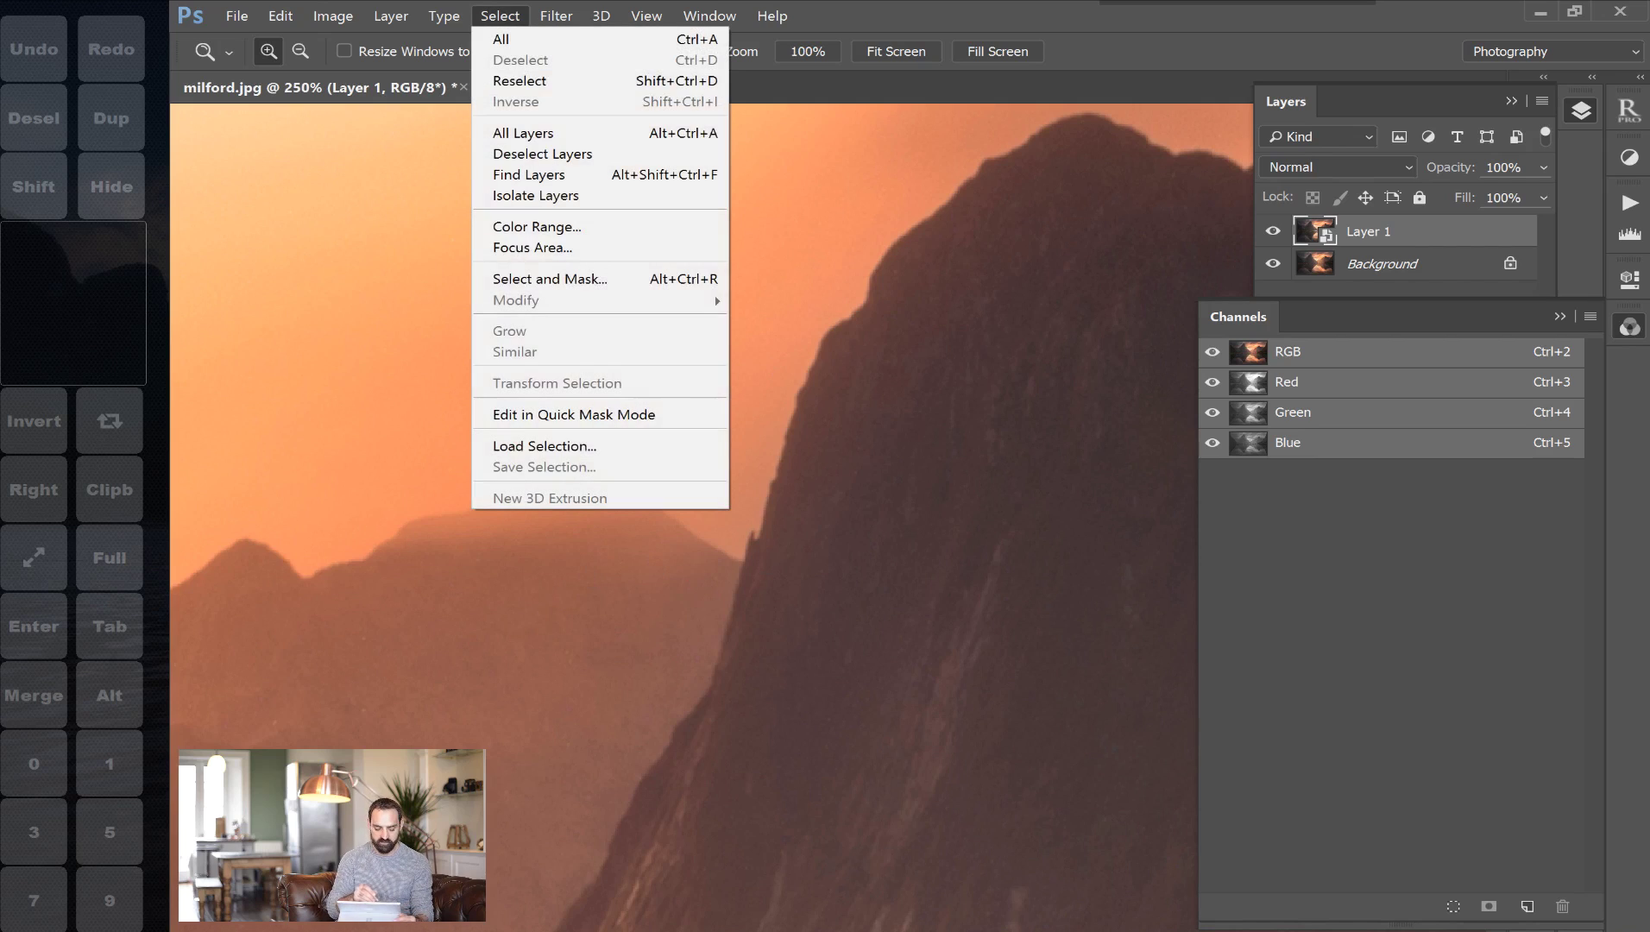
left_click(536, 38)
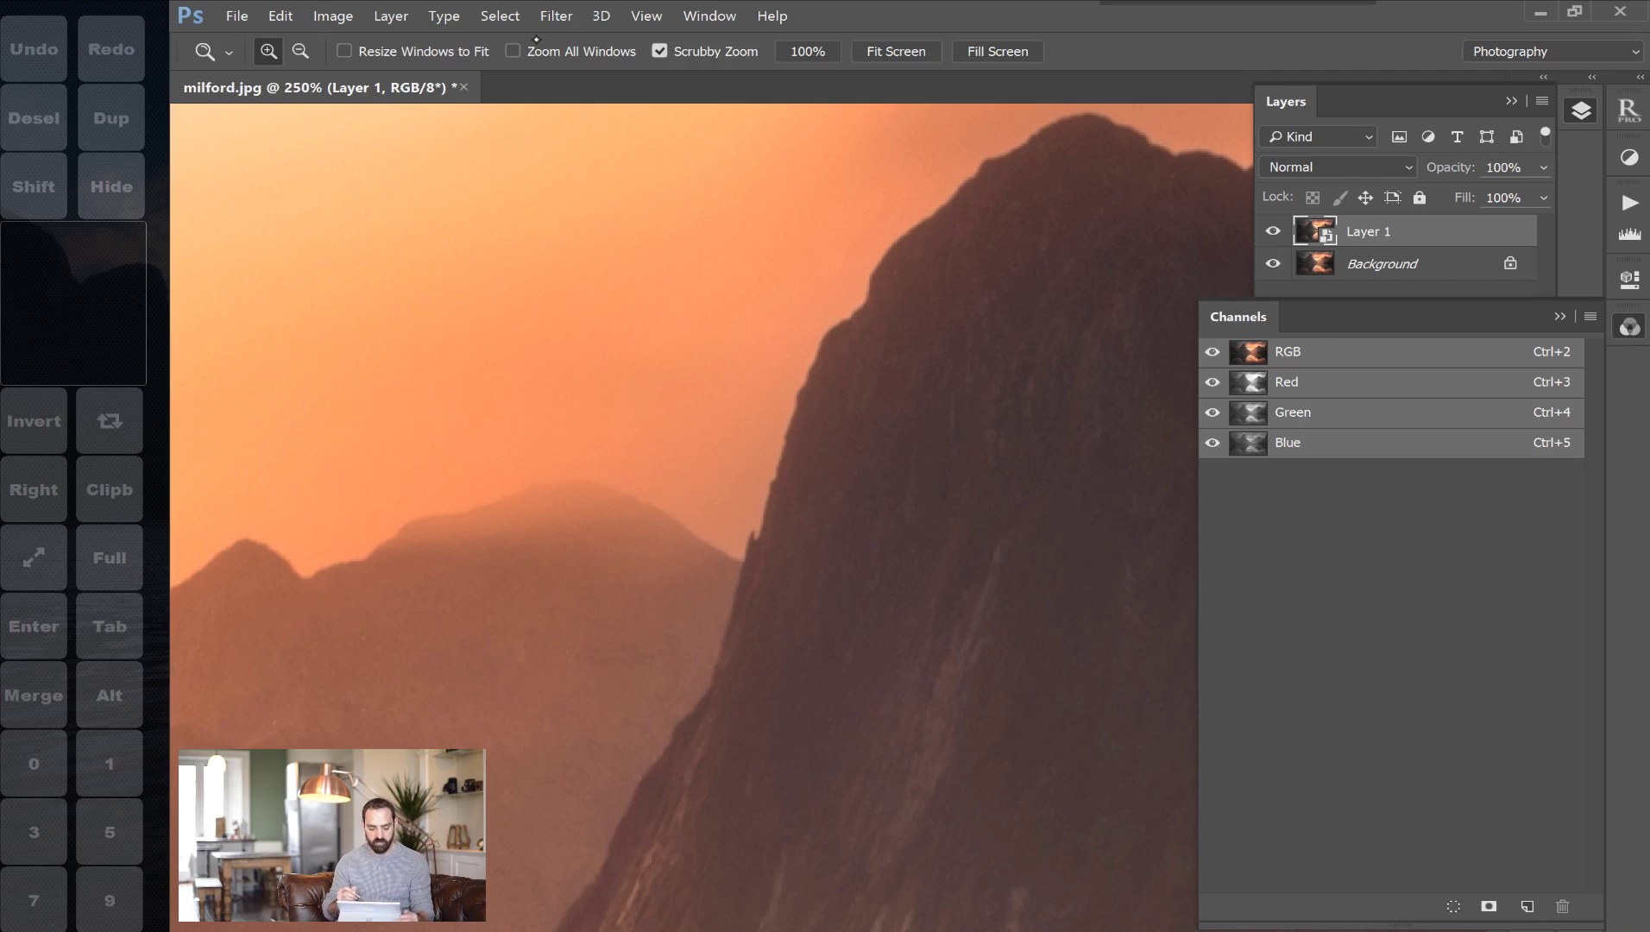
left_click(280, 15)
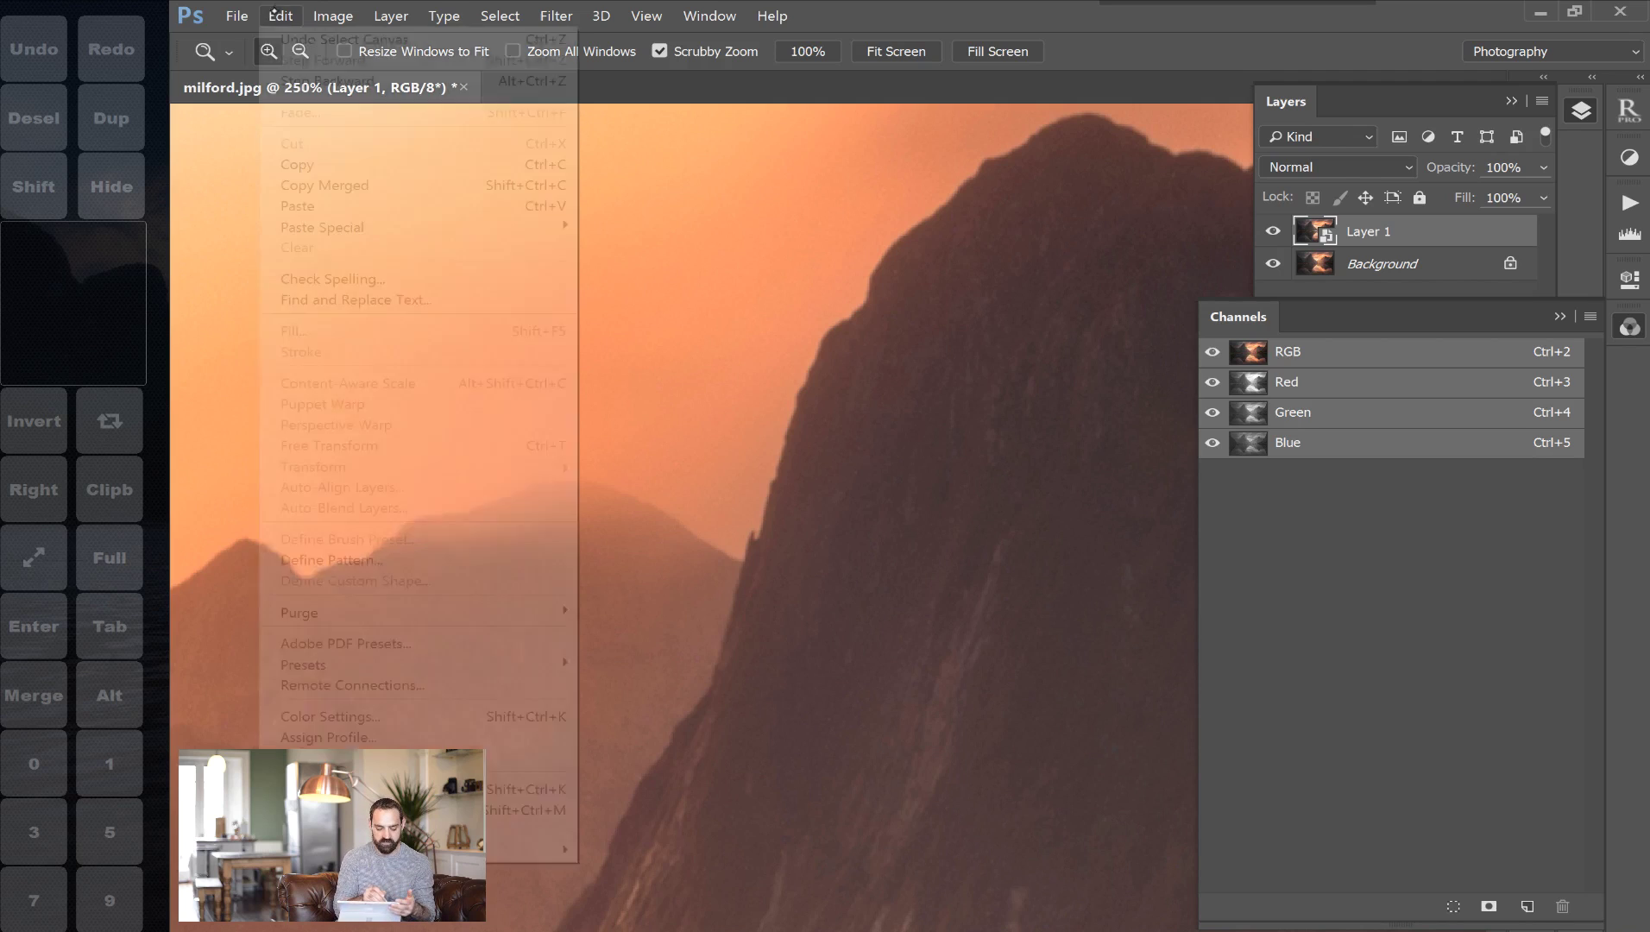
left_click(328, 164)
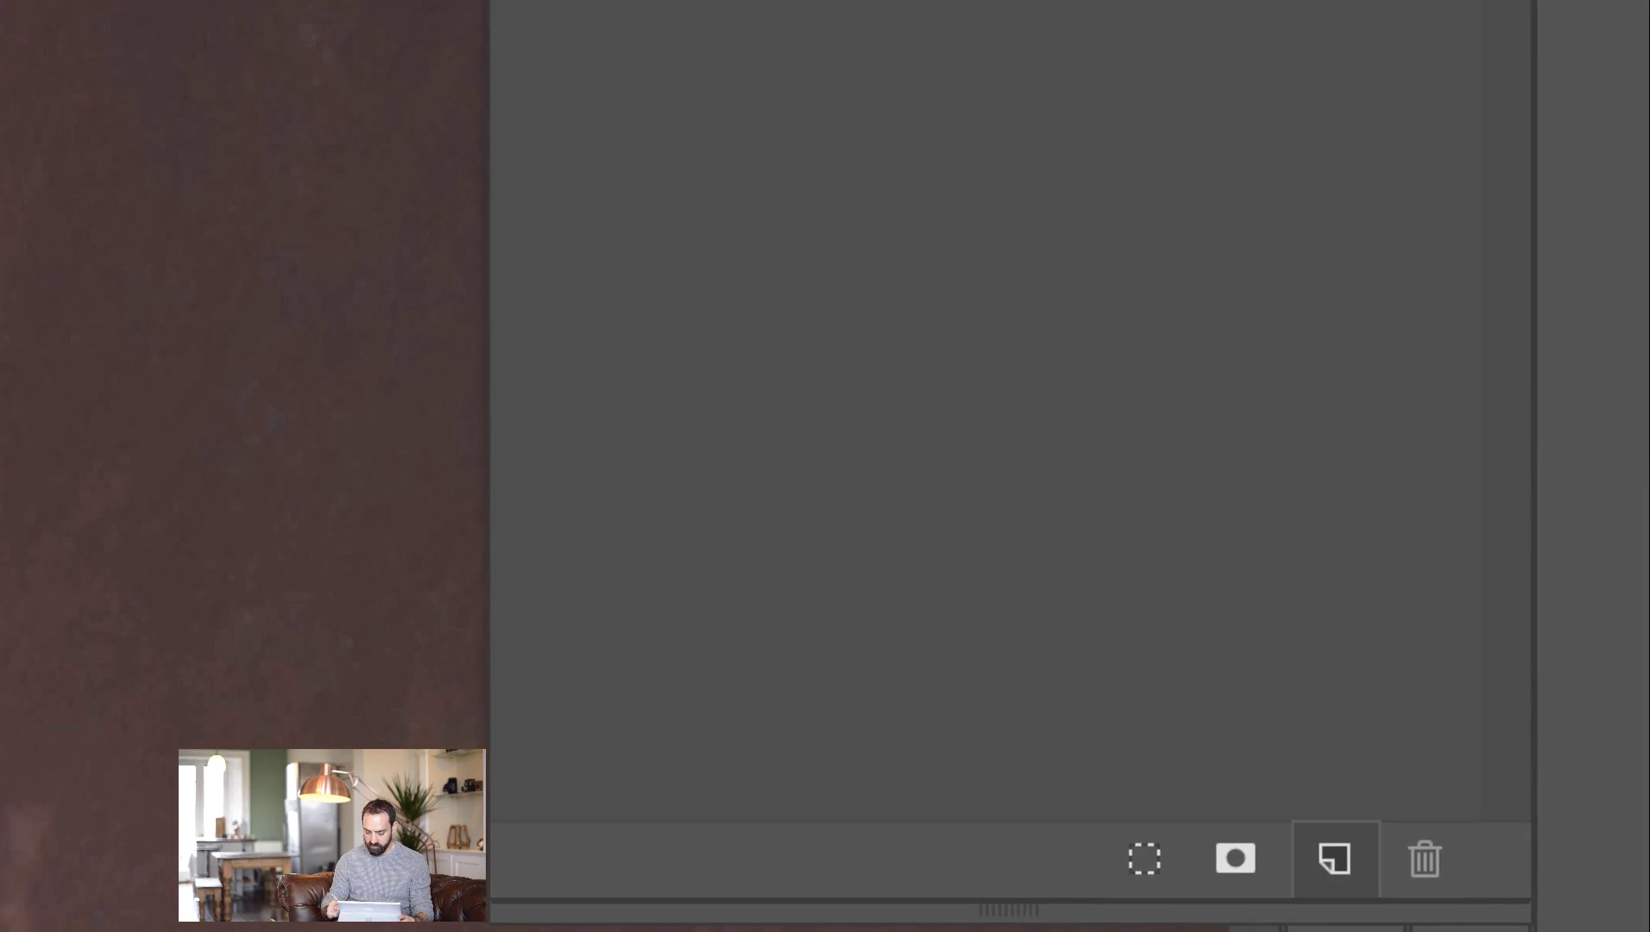
Create a new Alpha 1 channel and paste the copied photo into it
left_click(1332, 870)
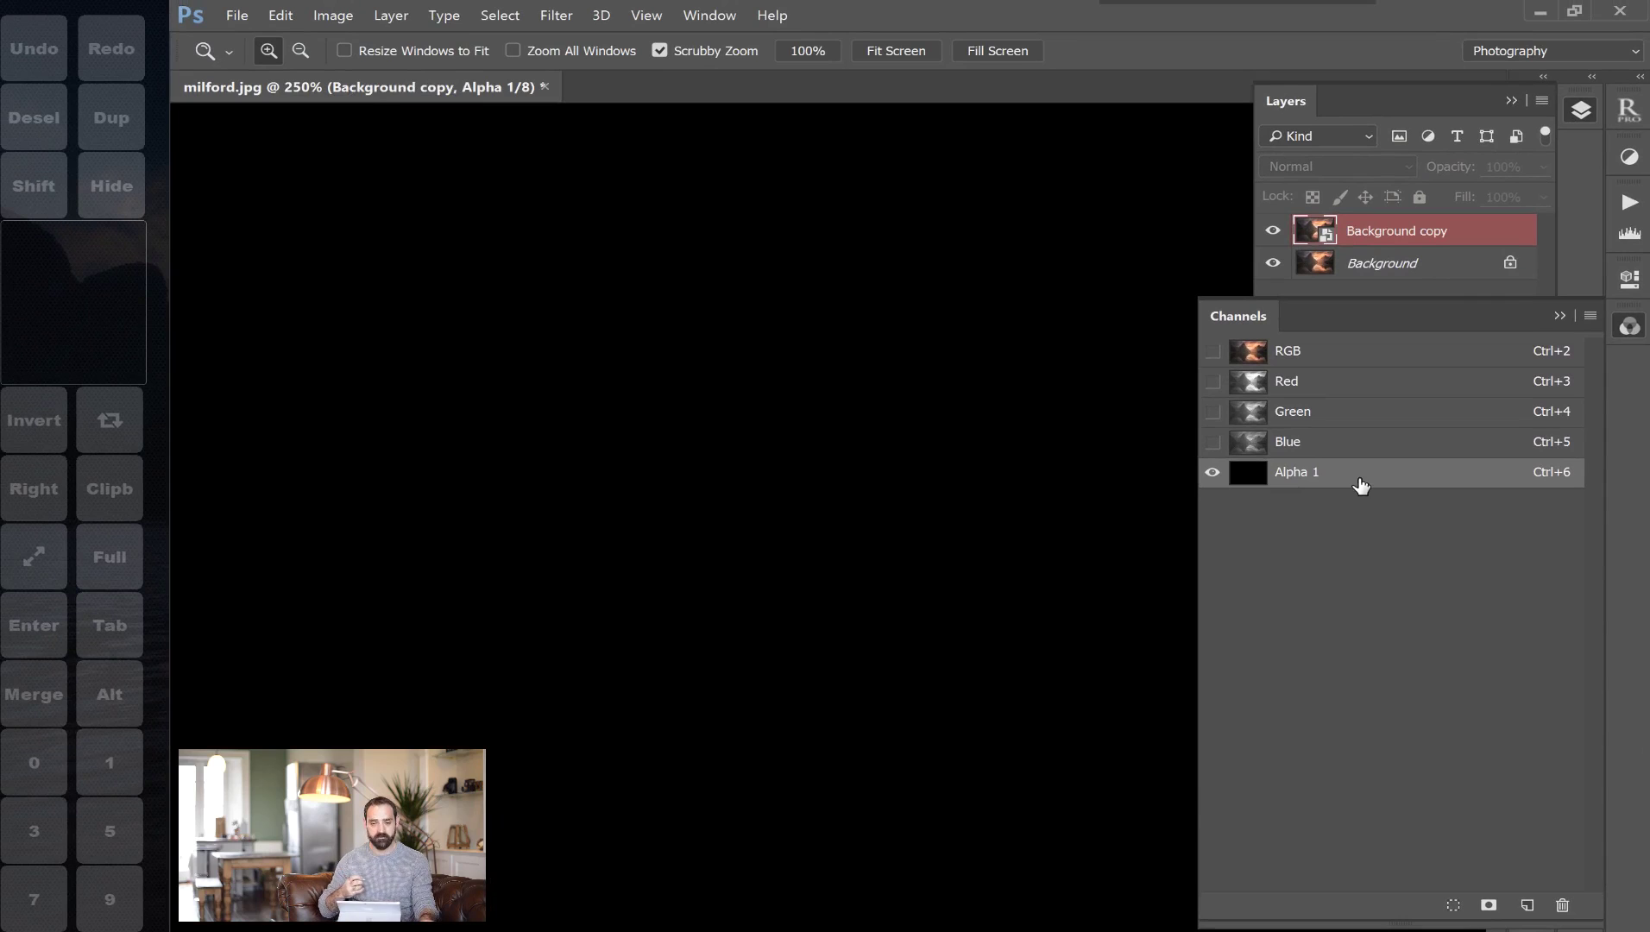
left_click(280, 15)
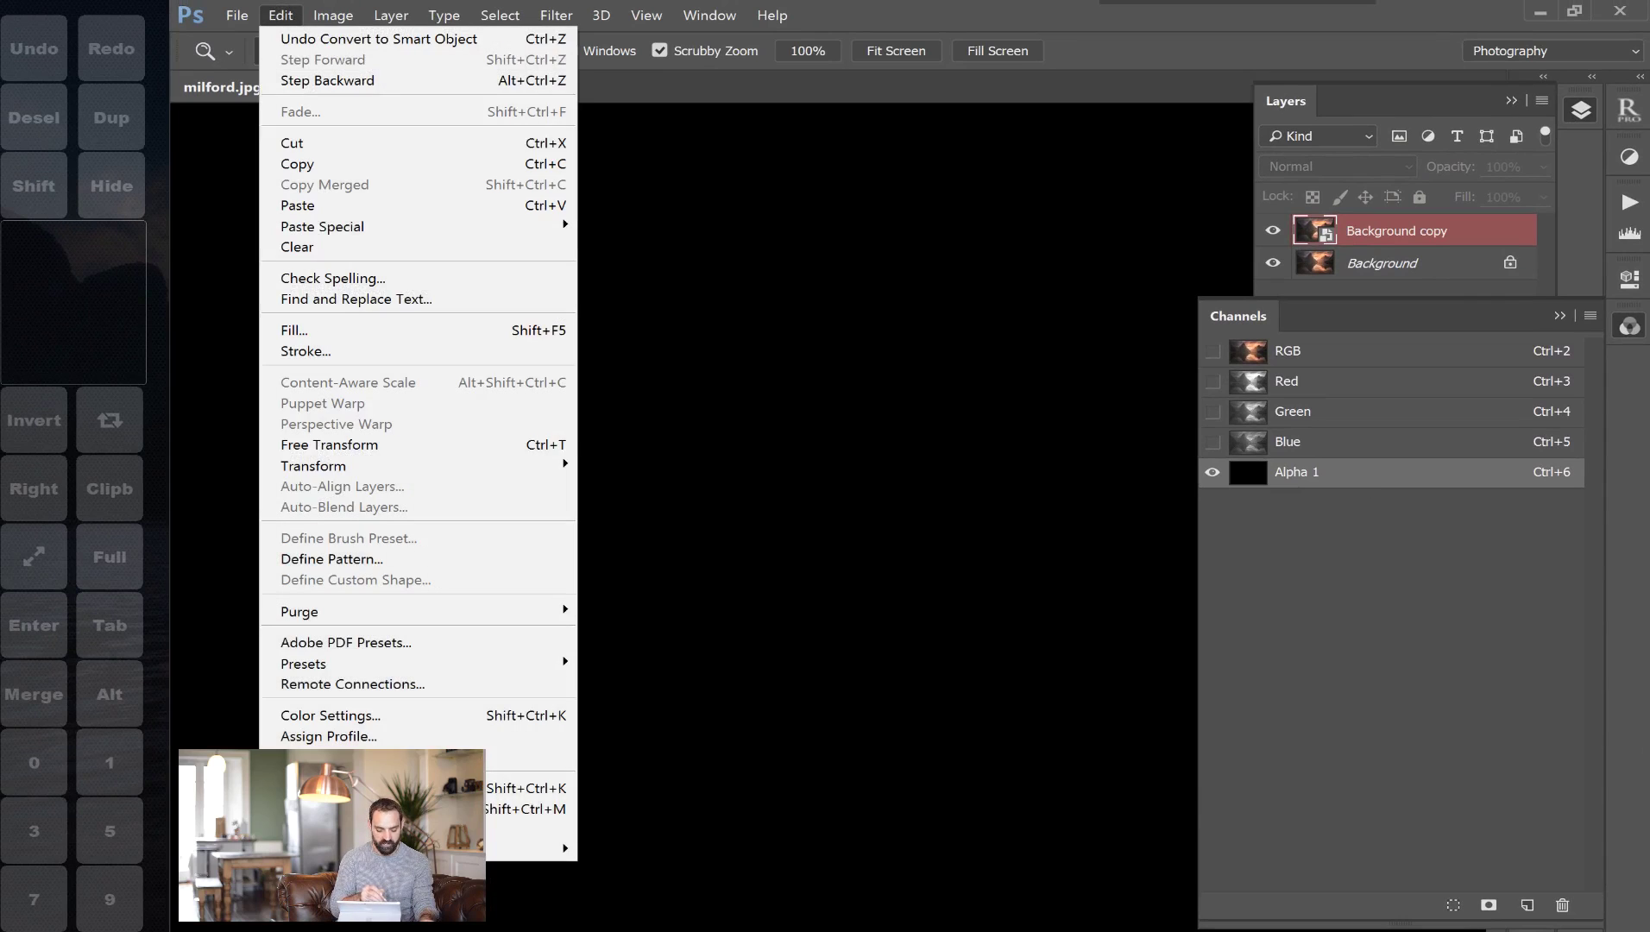
left_click(326, 202)
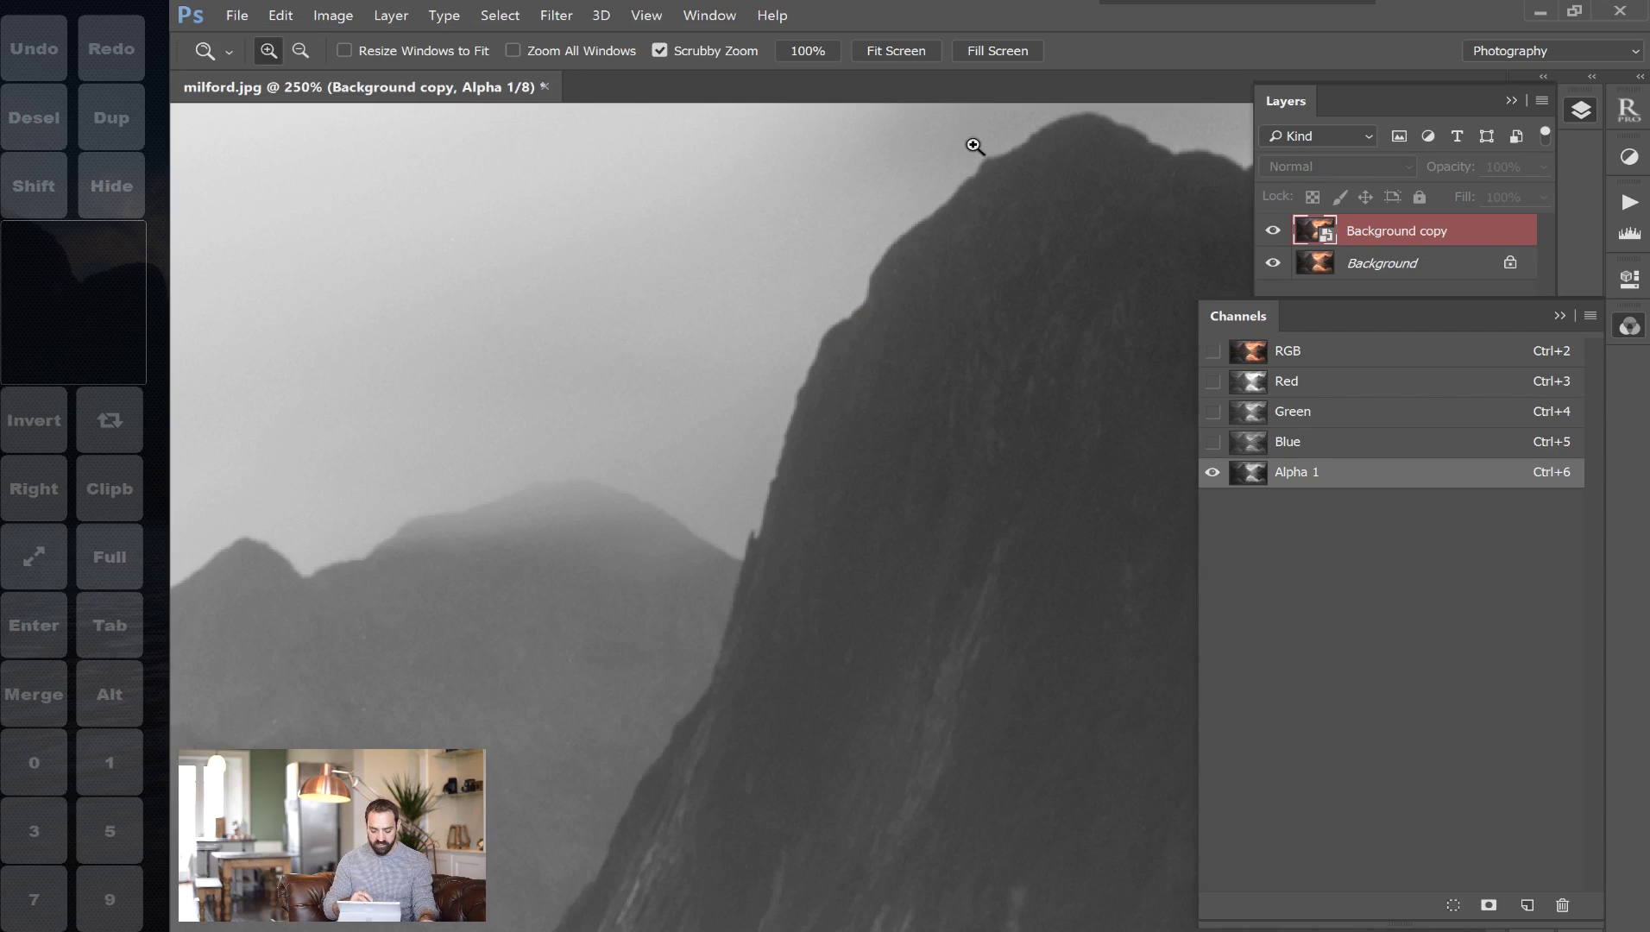
Apply Filter > Stylize > Find Edges to the Alpha 1 channel
left_click(557, 15)
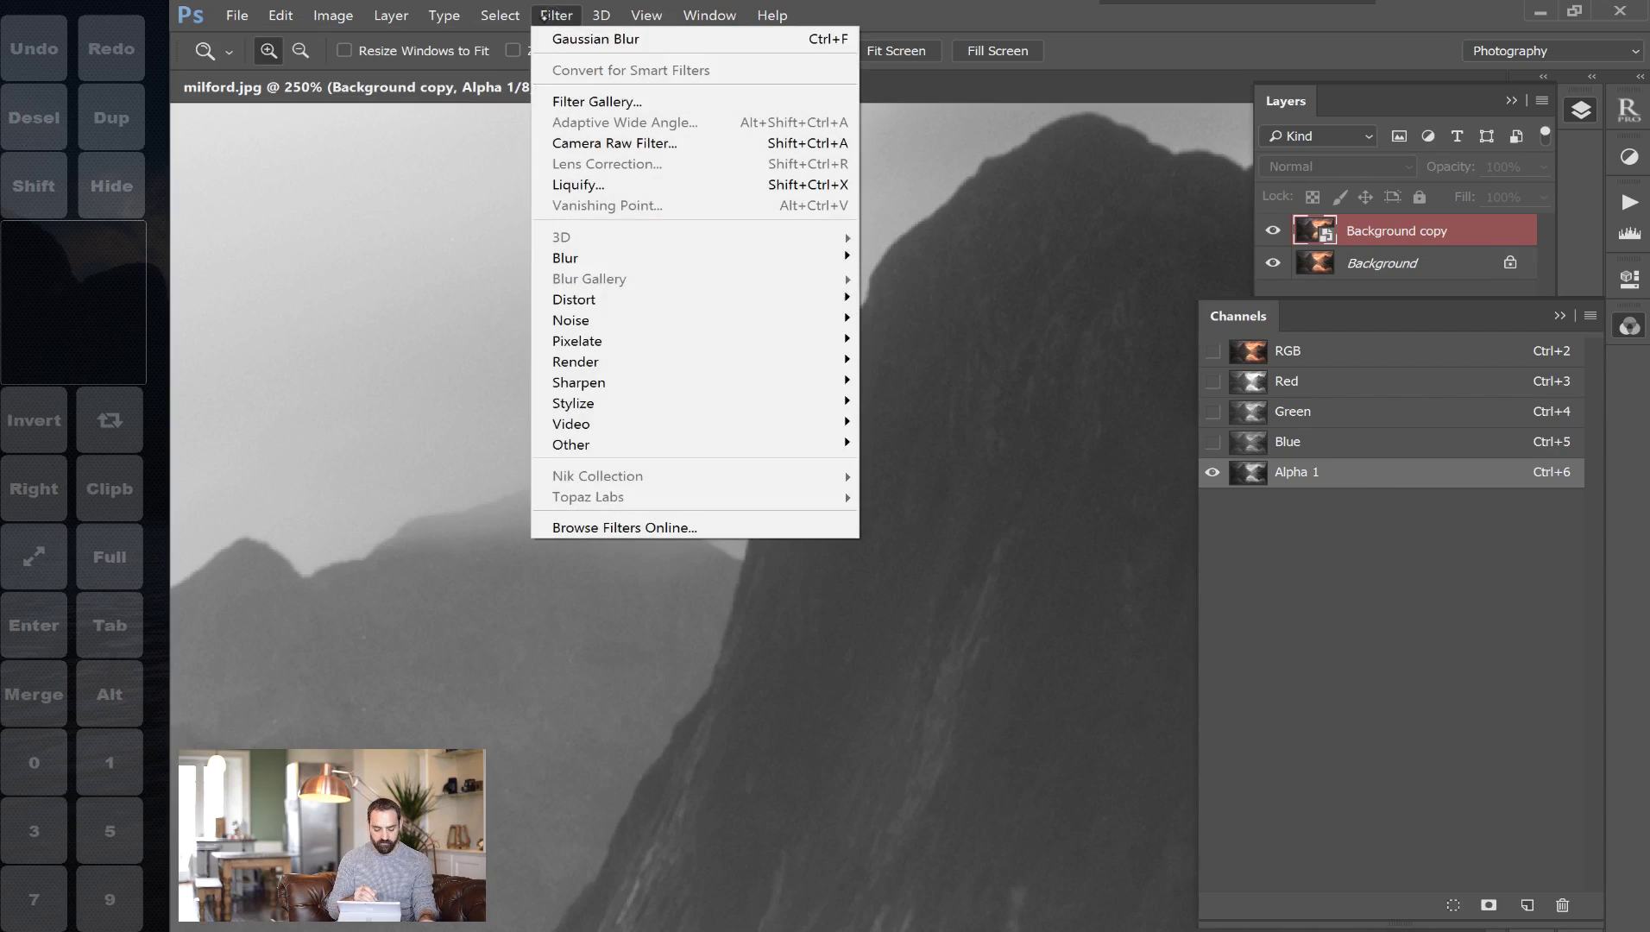
mouse_move(781, 404)
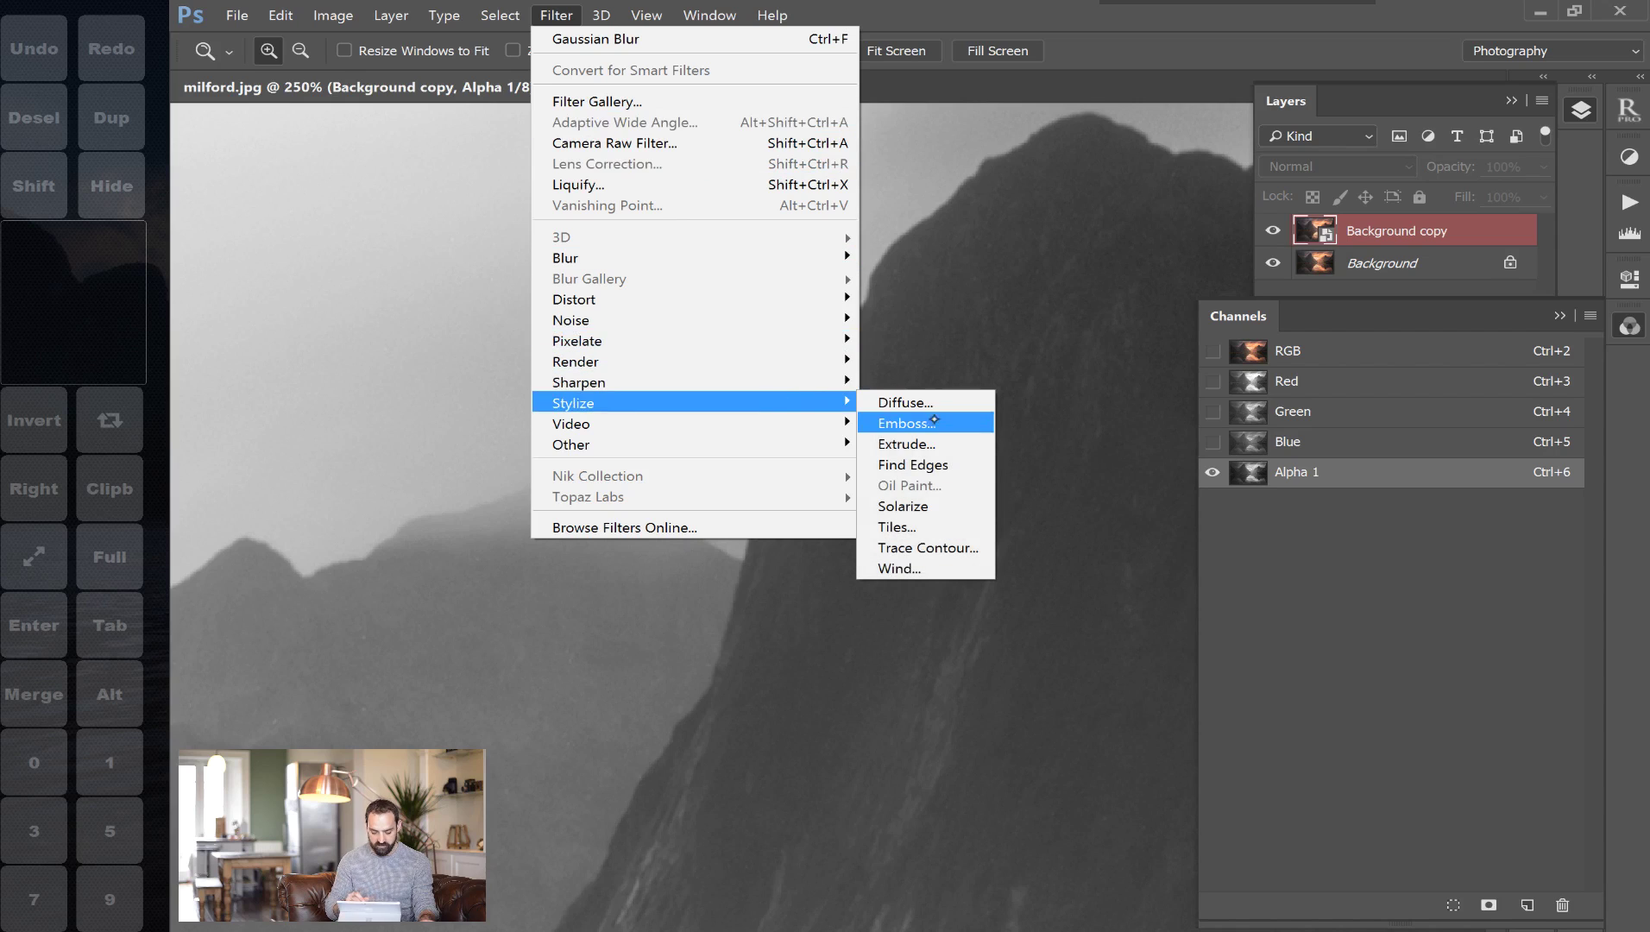
left_click(930, 465)
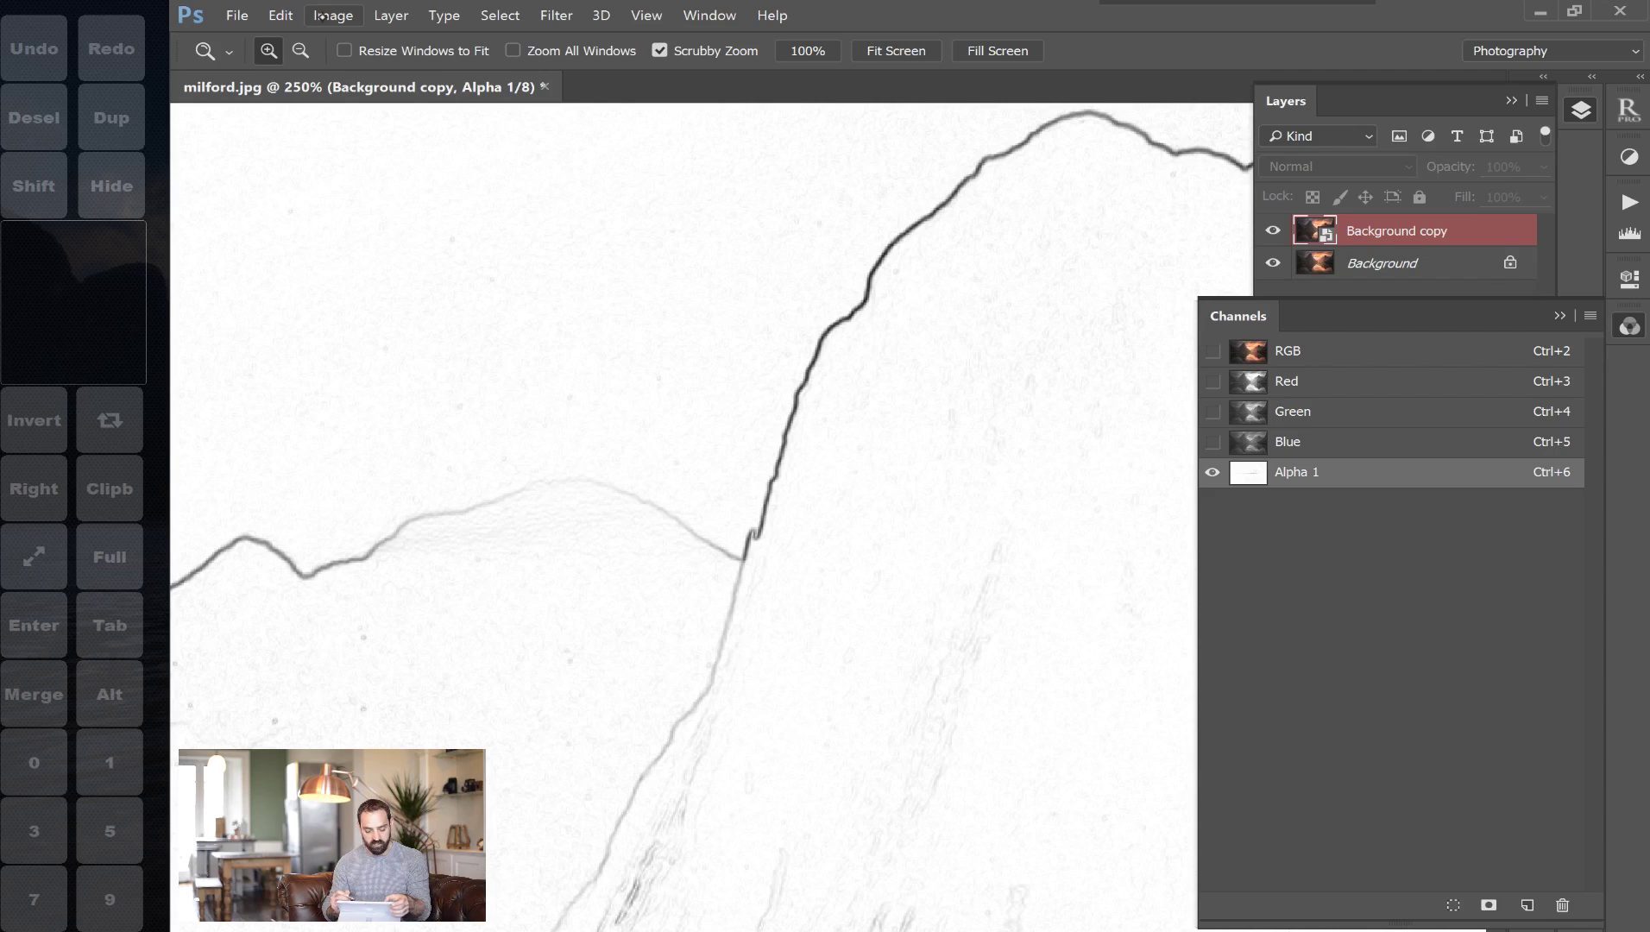
Set Levels on Alpha 1 to black input 106, gamma 0.46, white input 215
left_click(321, 15)
mouse_move(508, 75)
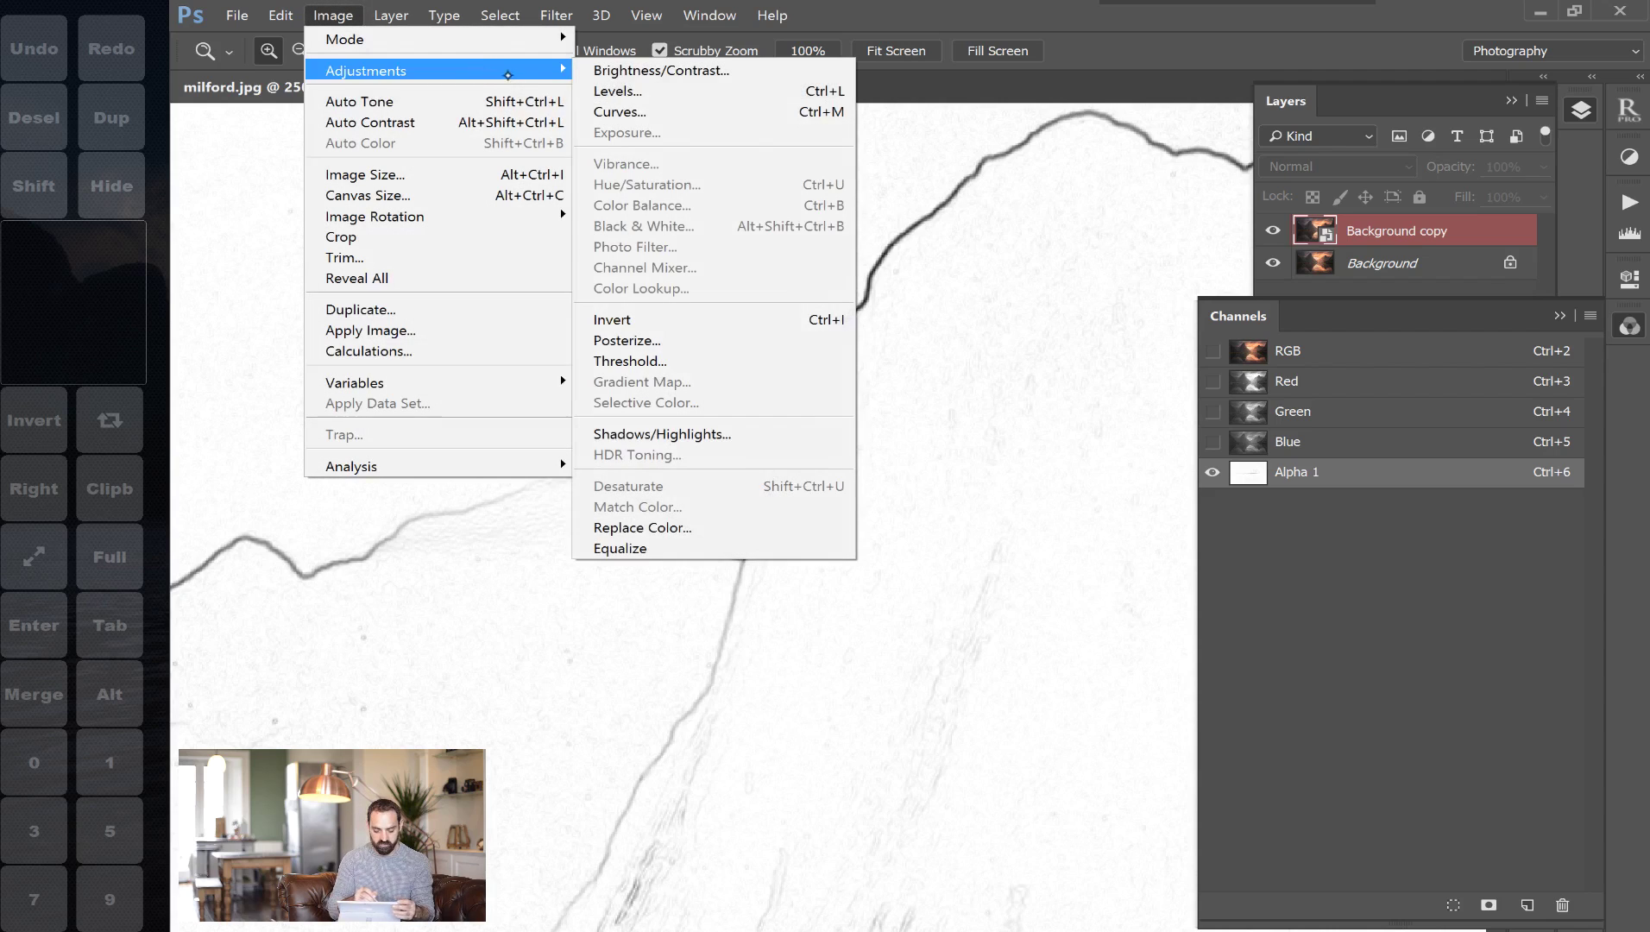
left_click(617, 90)
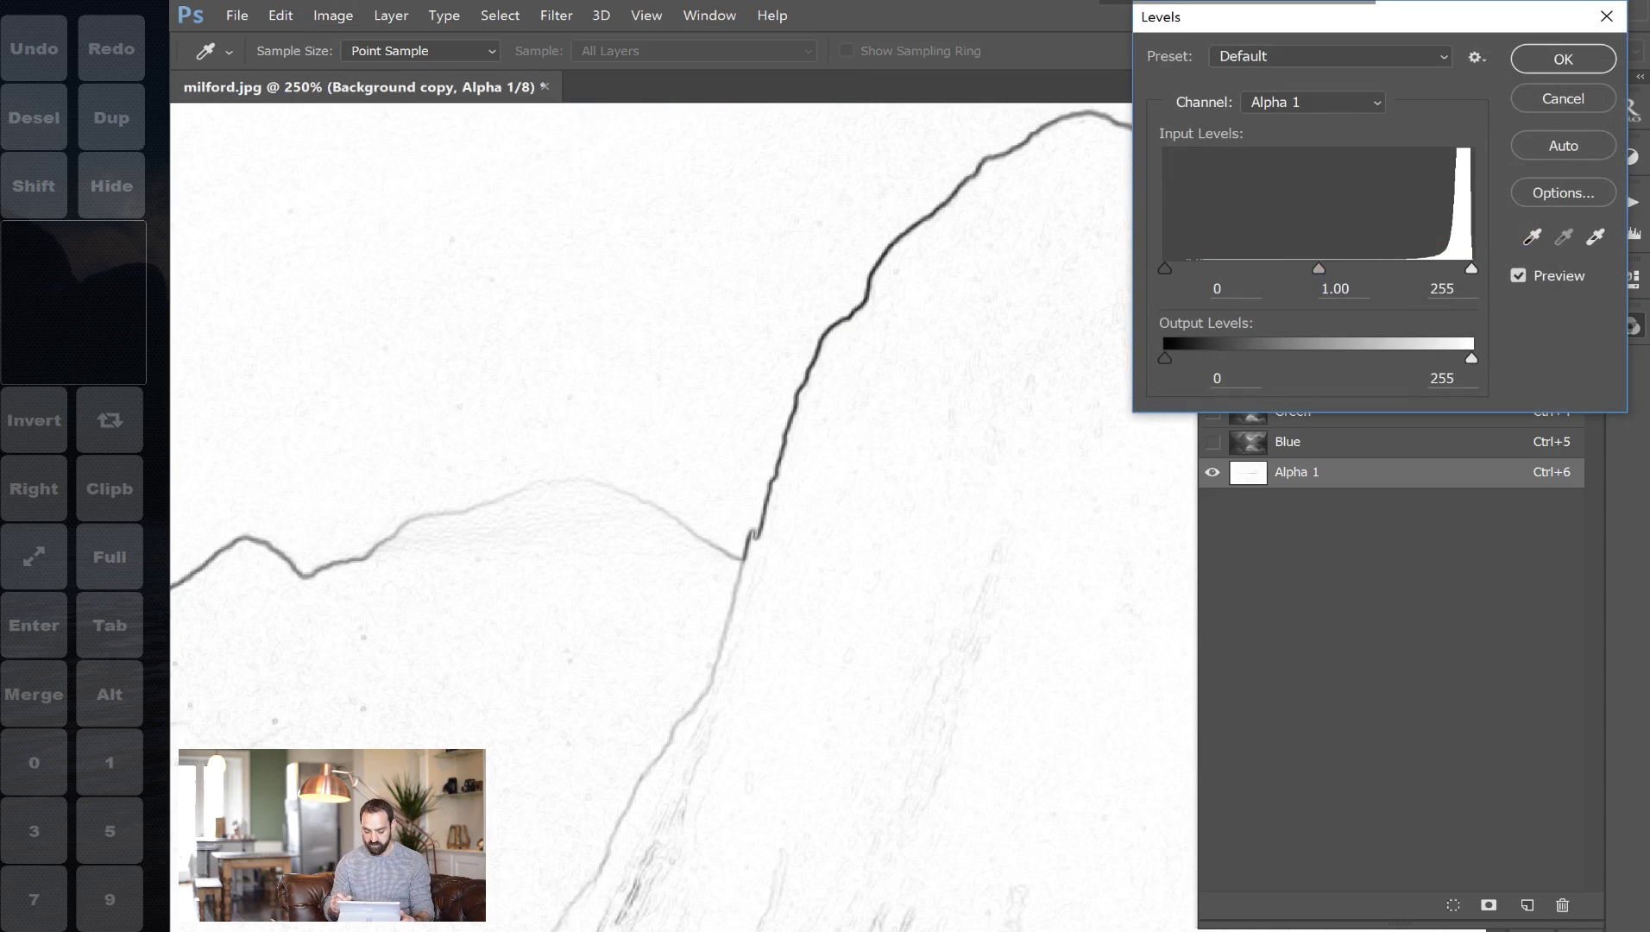
left_click_drag(1472, 269, 1391, 269)
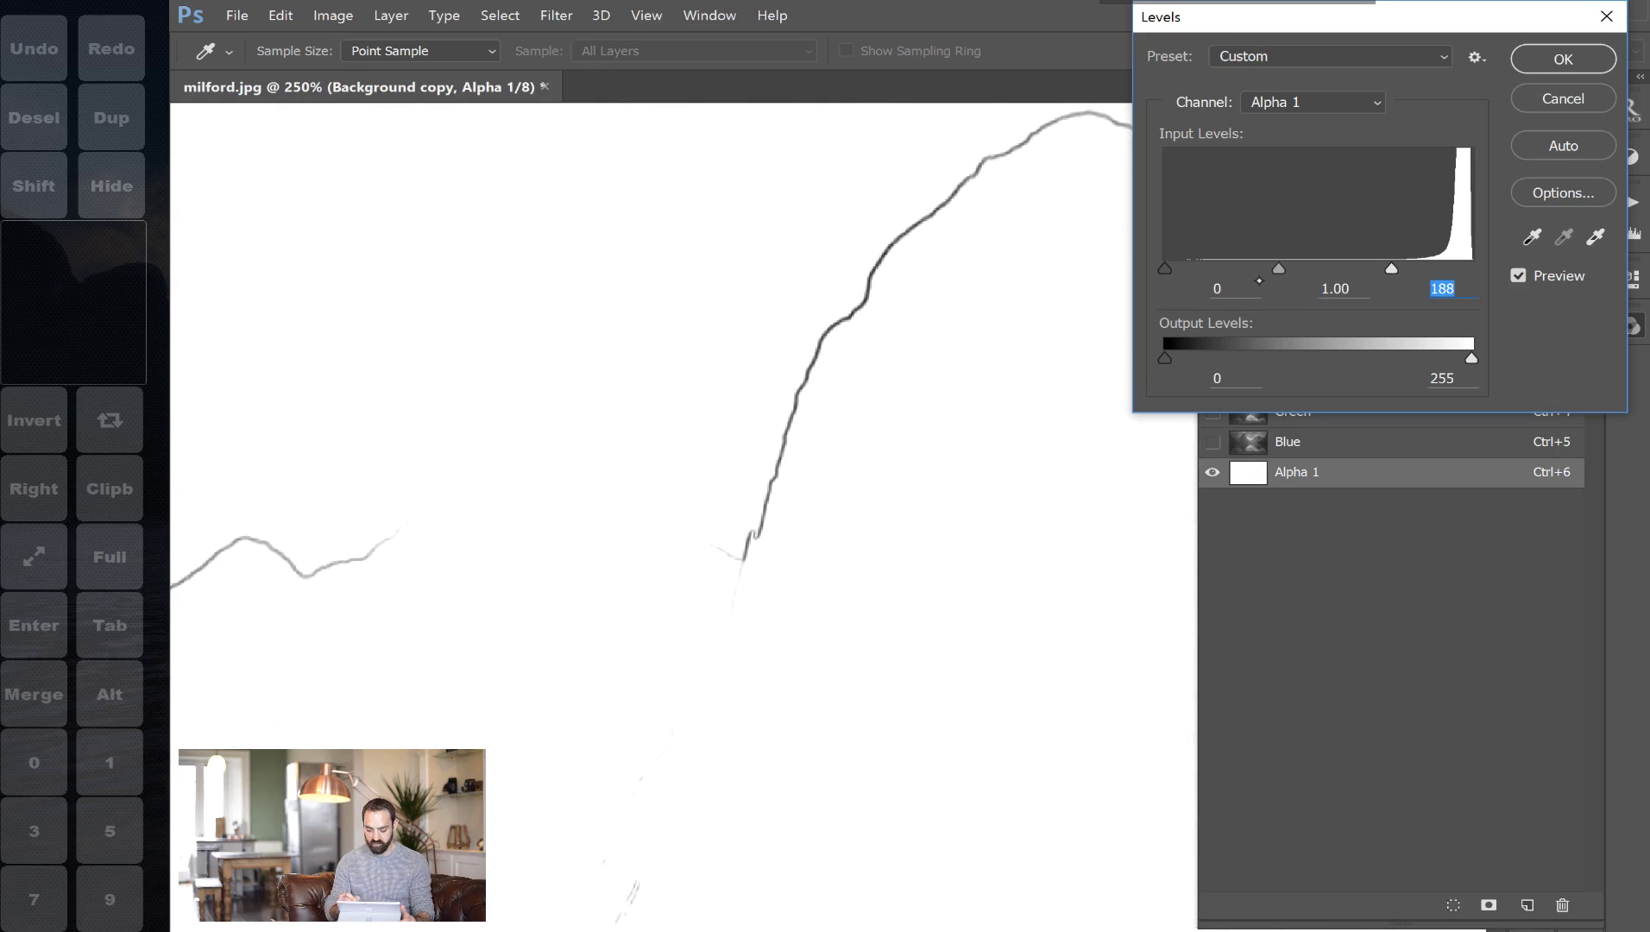
left_click_drag(1165, 269, 1423, 269)
left_click_drag(1250, 269, 1292, 268)
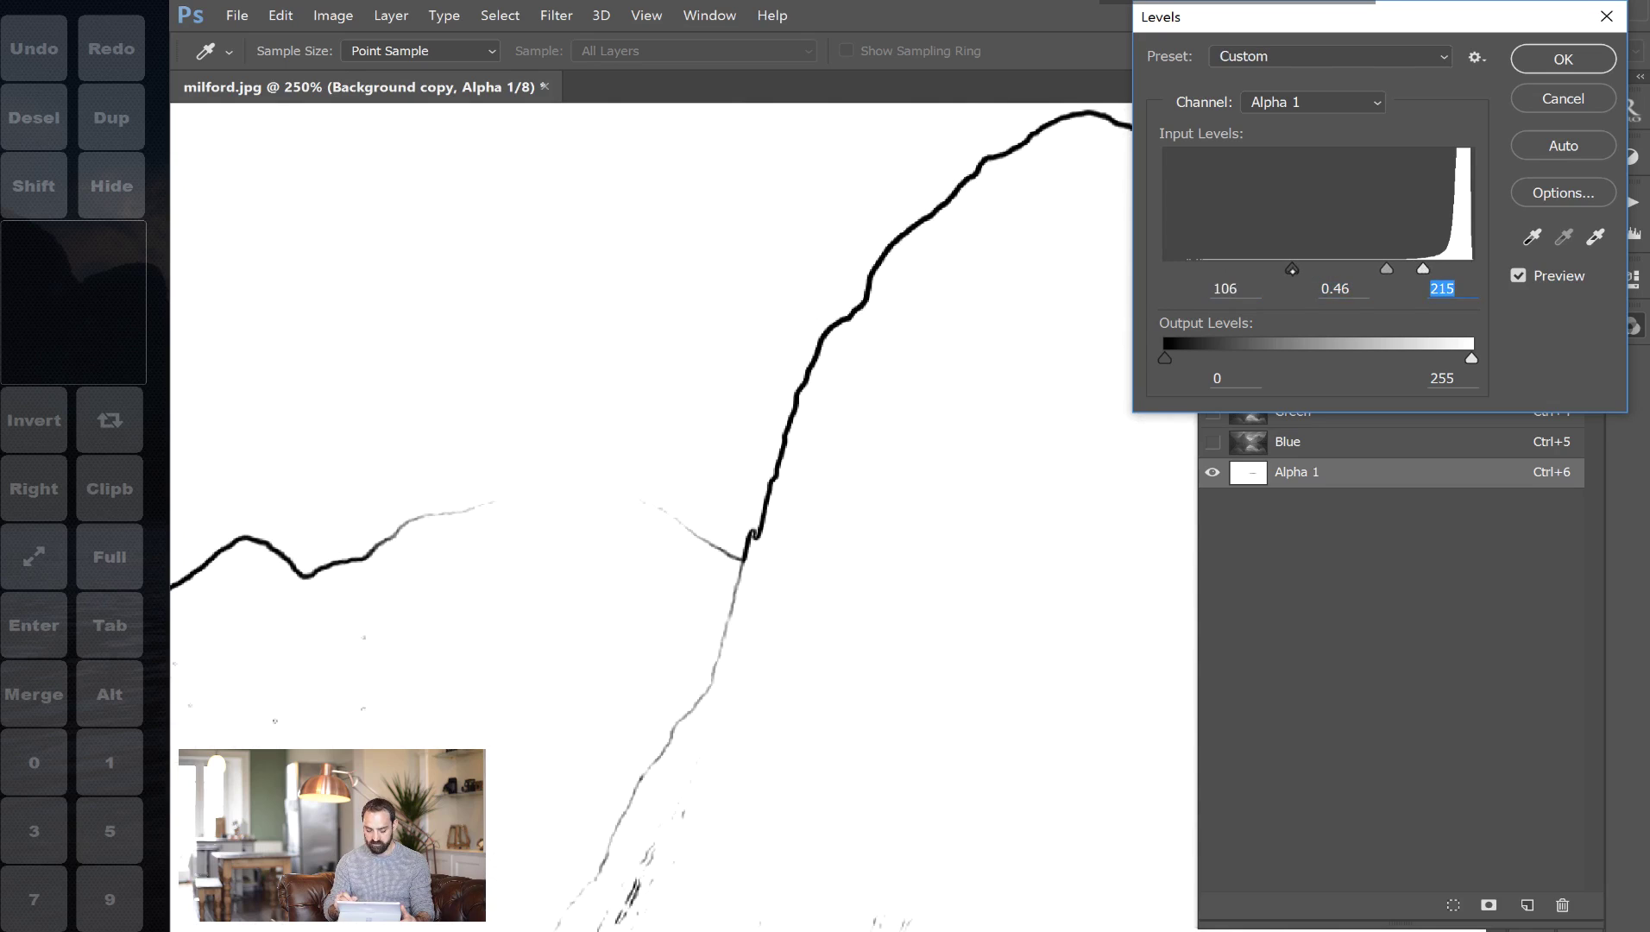
left_click(1550, 61)
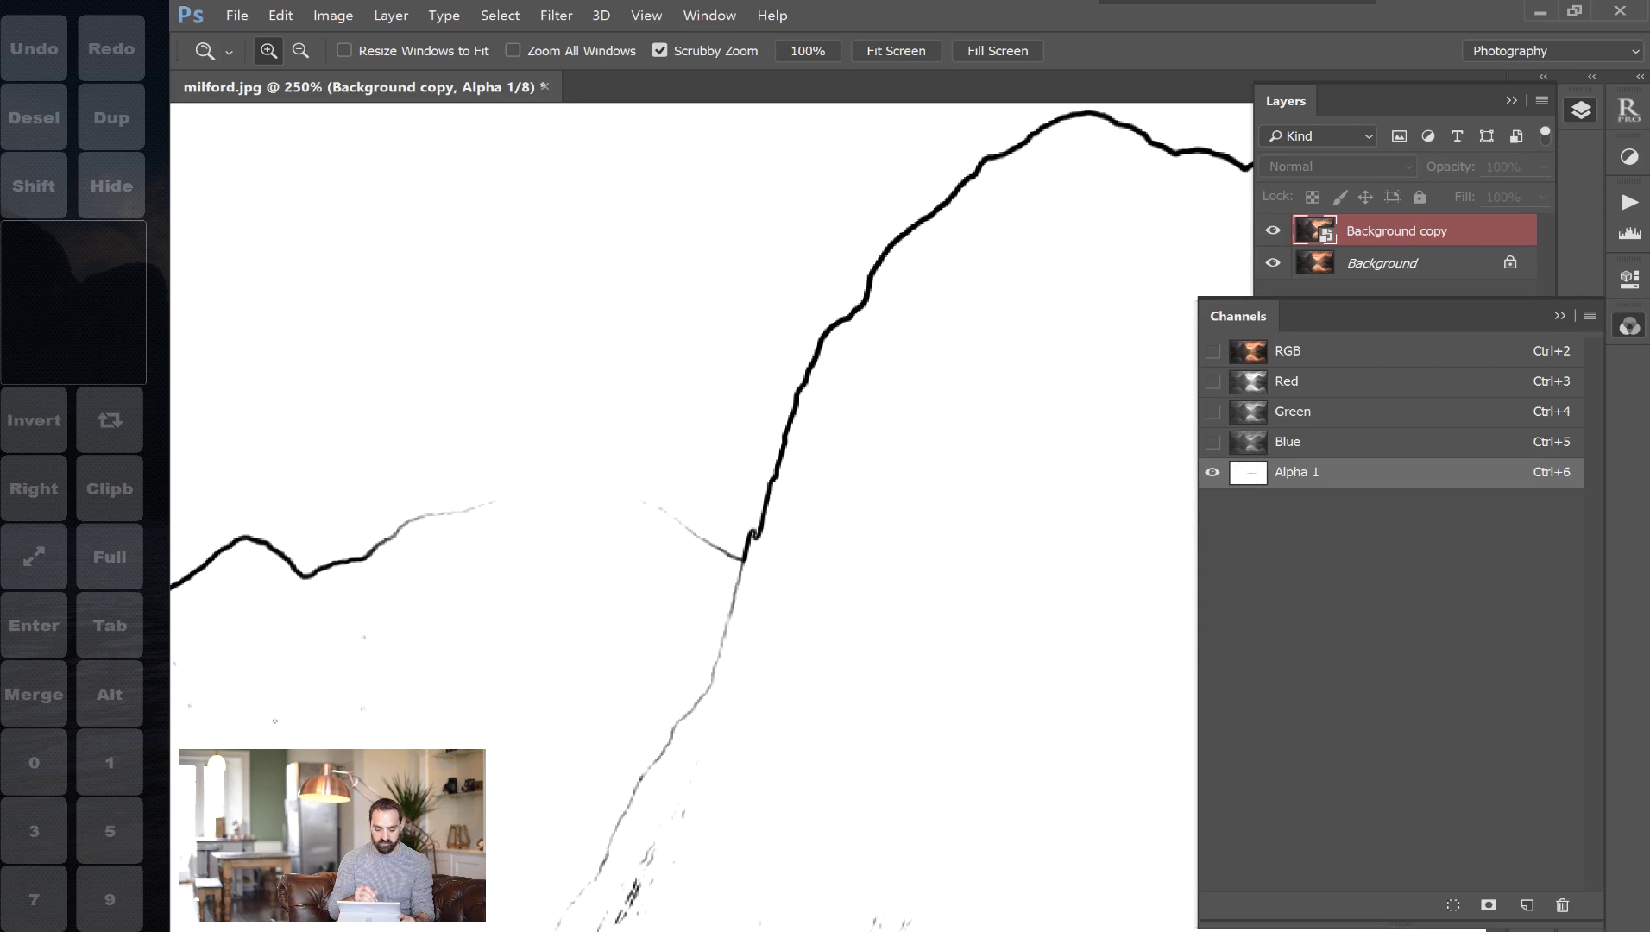
Blur the Alpha 1 edge lines with a 3.6 px Gaussian Blur
left_click(557, 15)
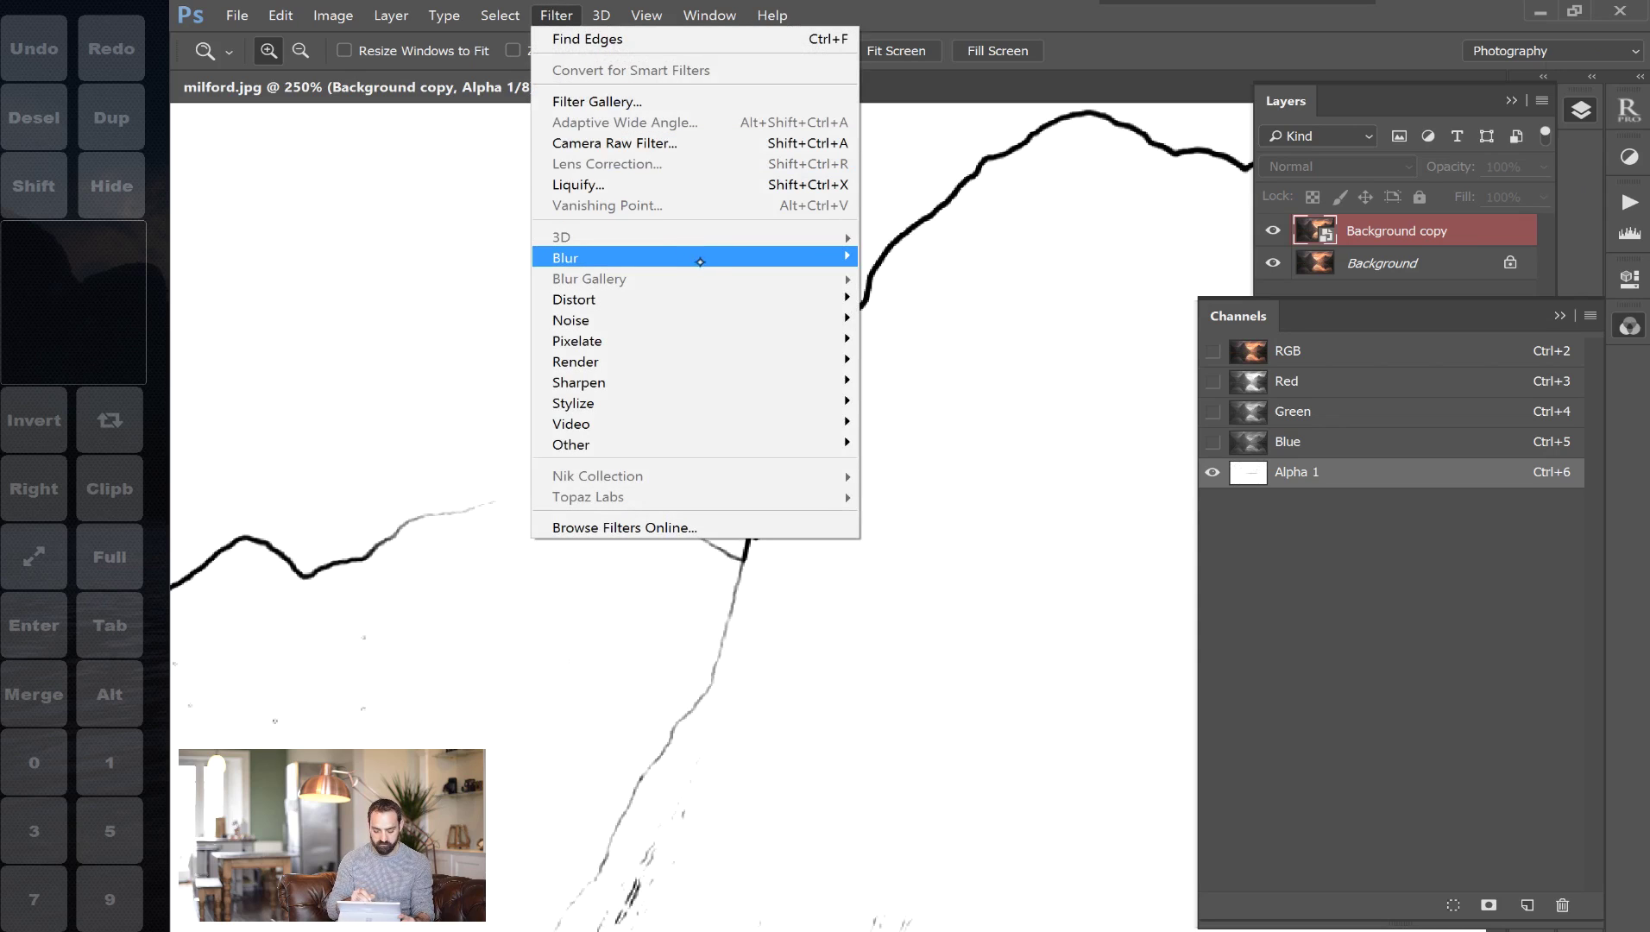
mouse_move(759, 258)
left_click(919, 342)
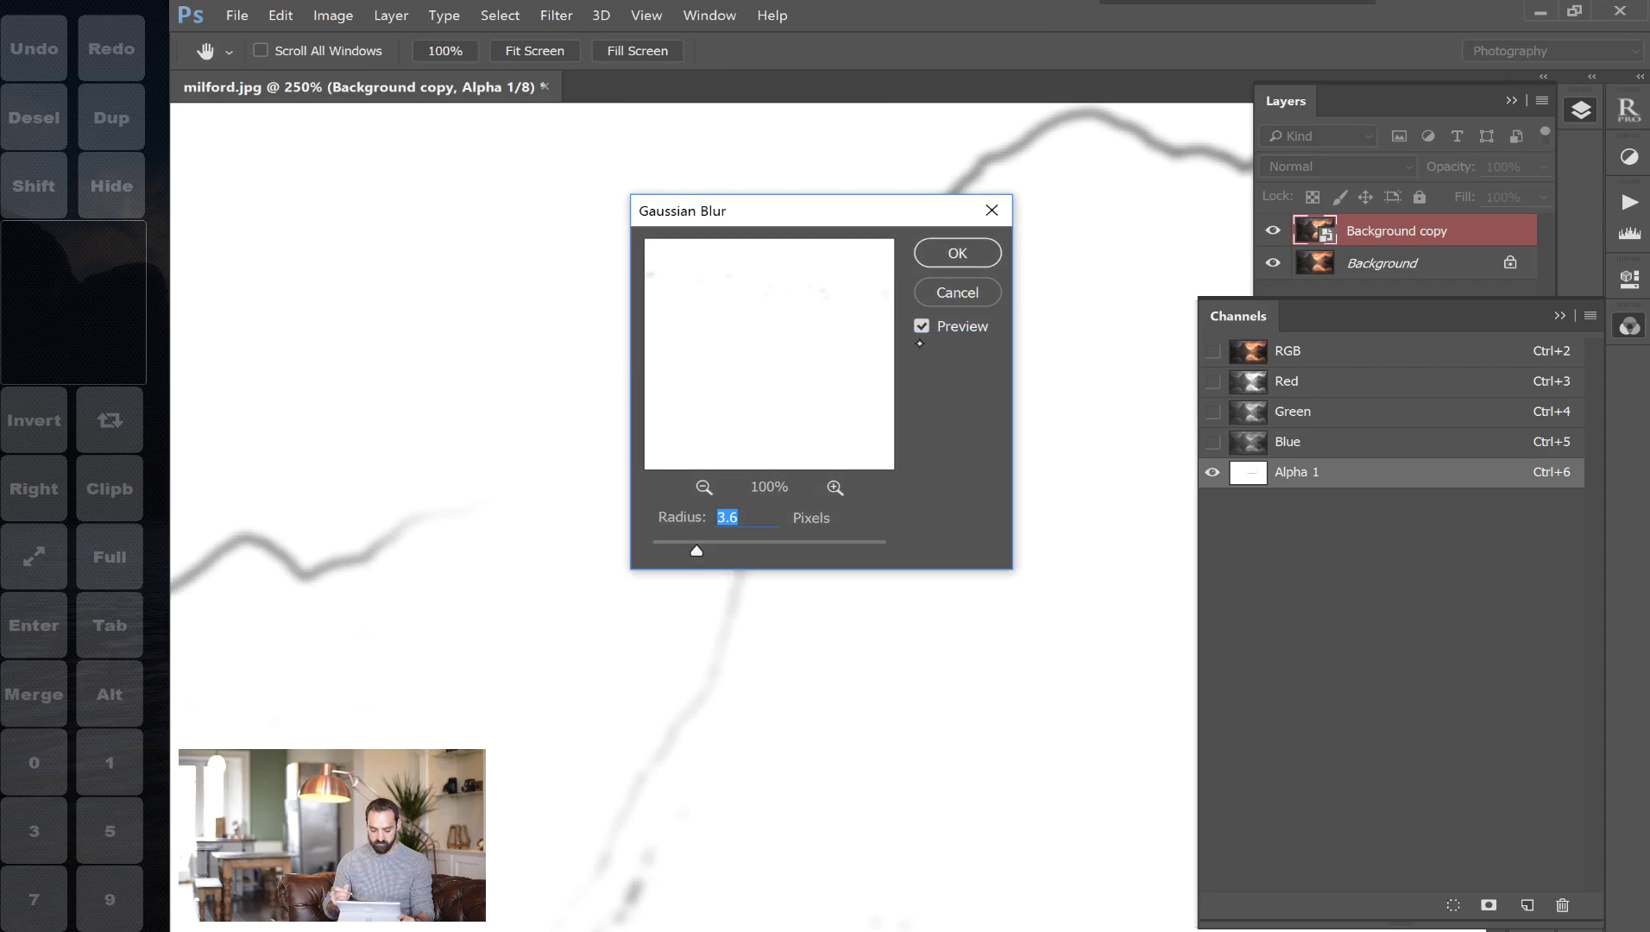
left_click_drag(734, 211, 386, 182)
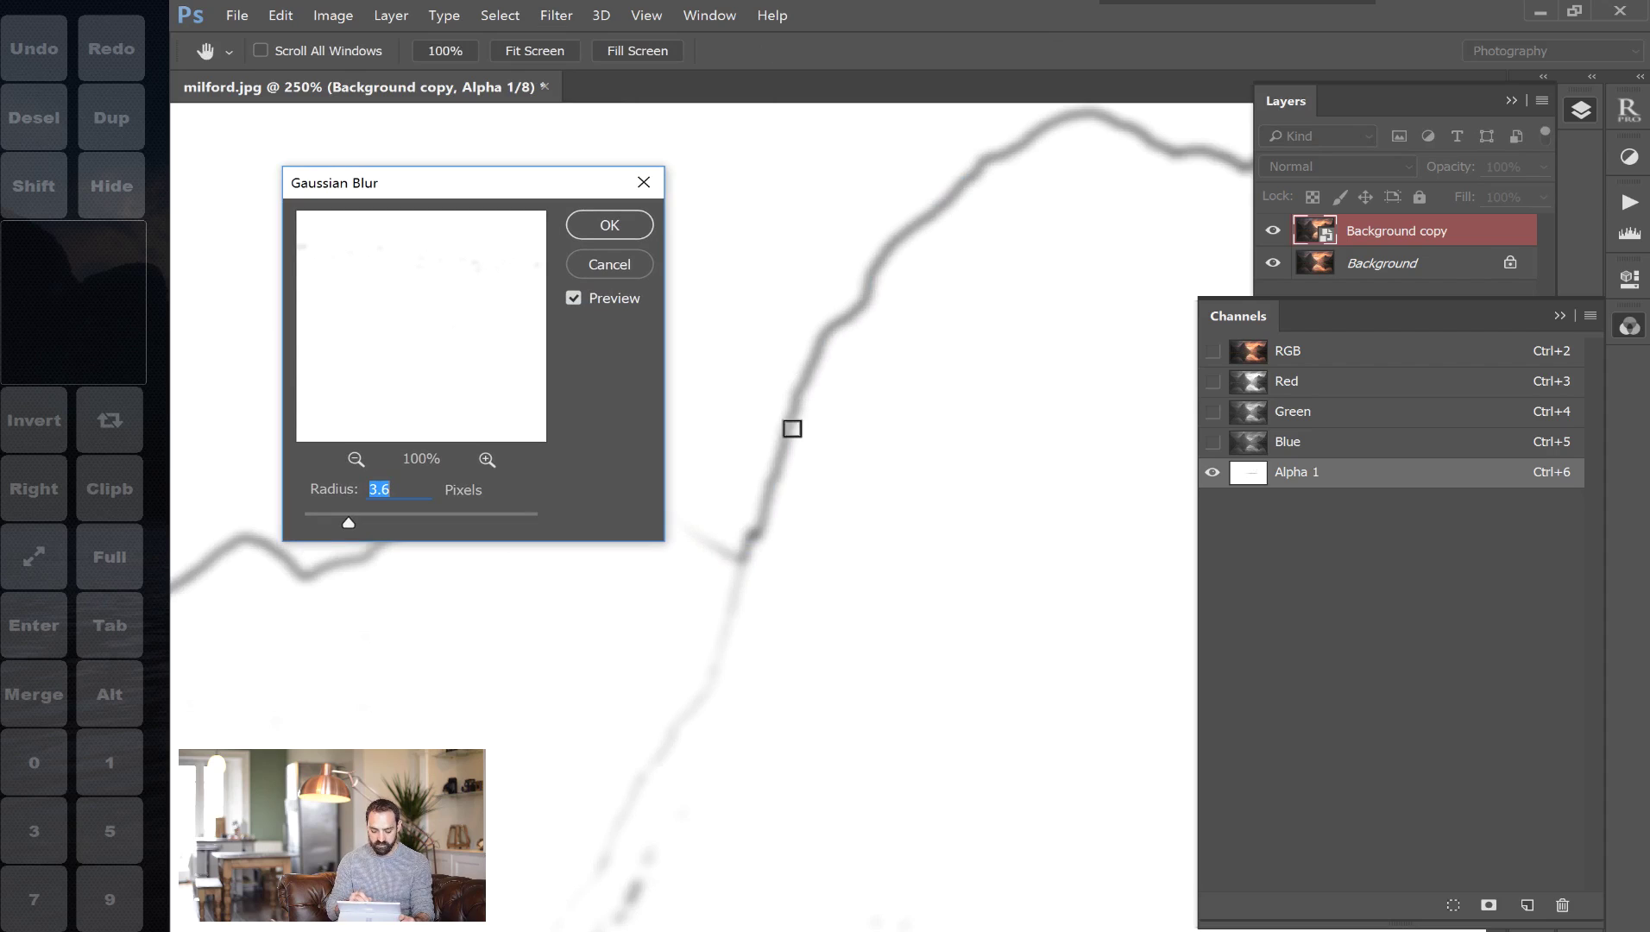
left_click(596, 223)
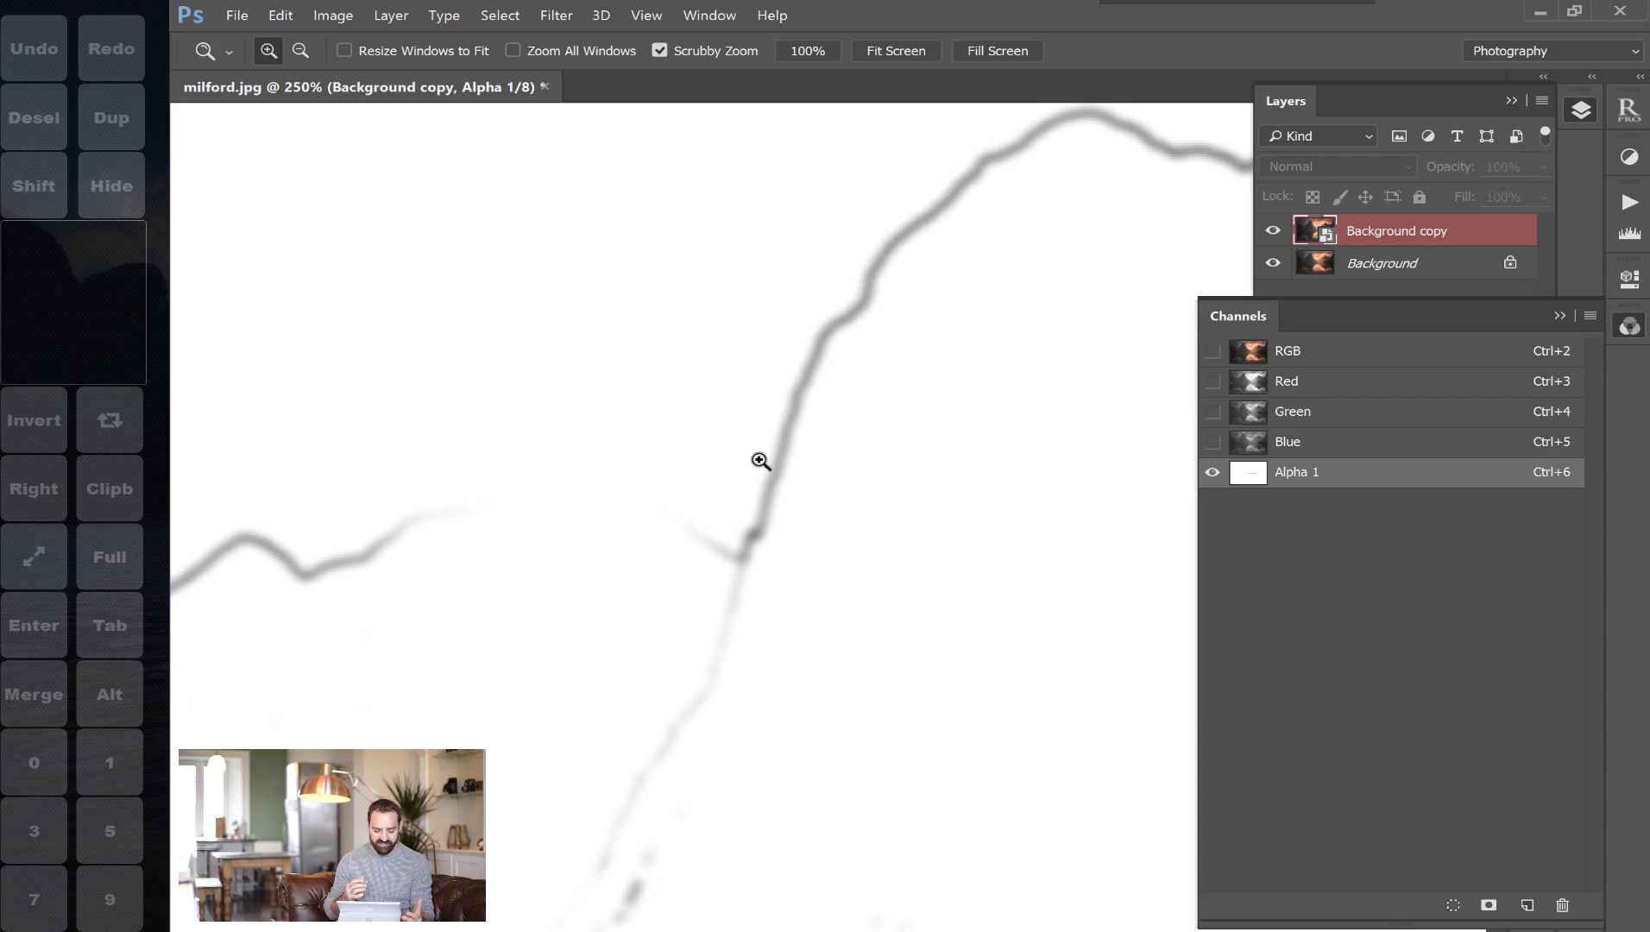
Apply Levels with black input 163 to turn the blurred lines thick black
left_click(332, 14)
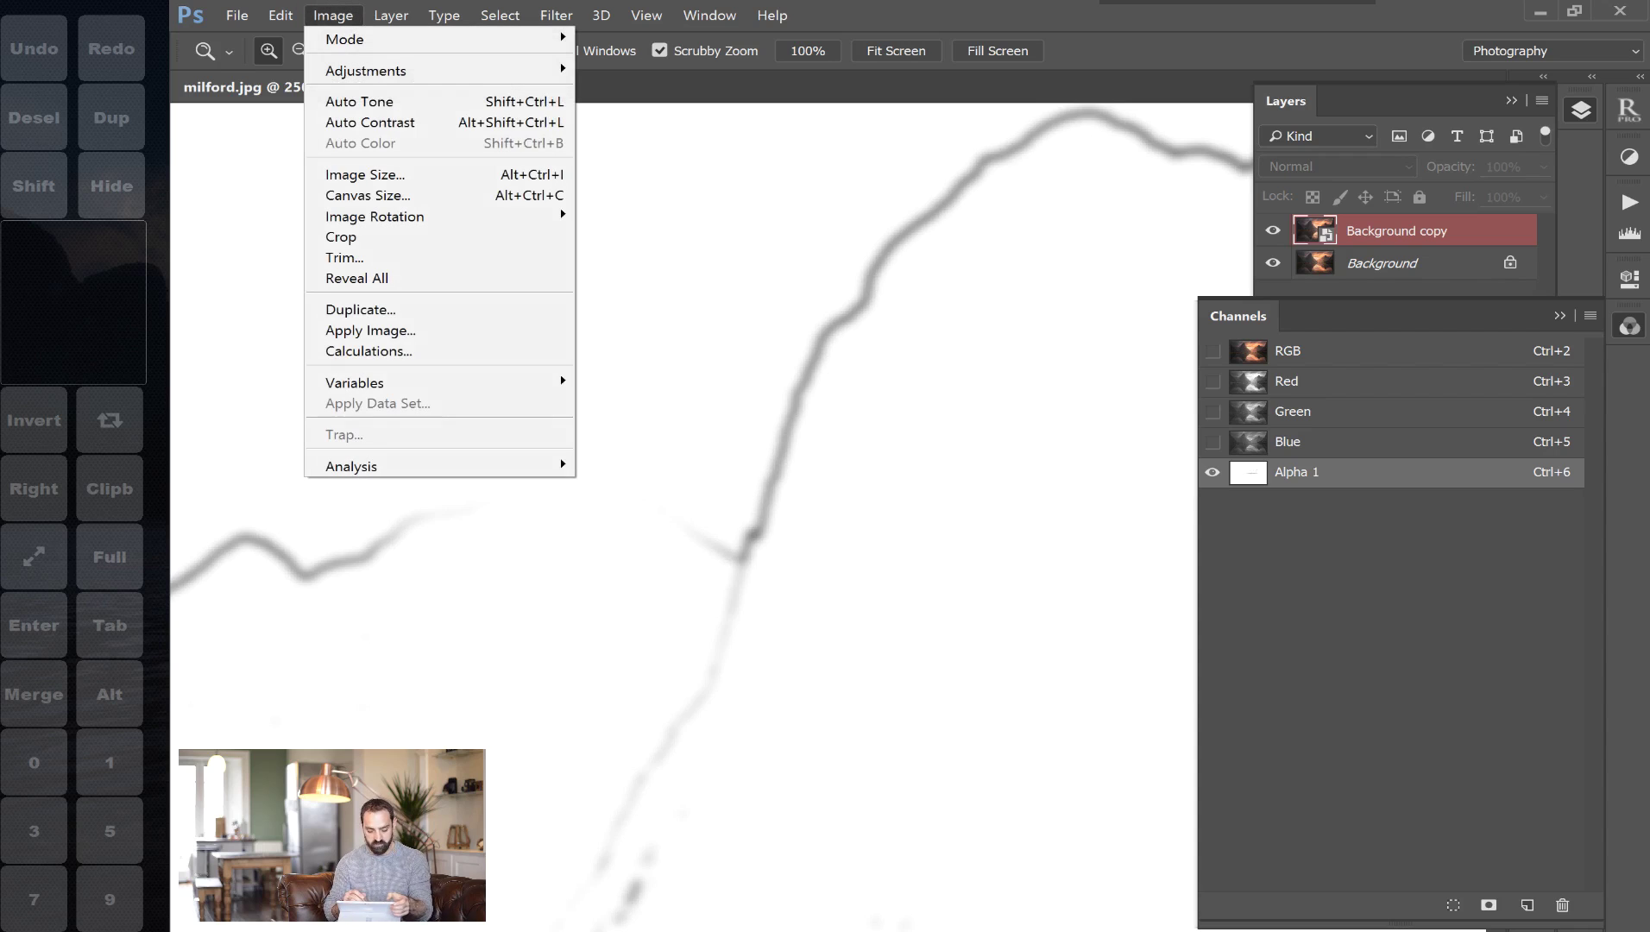
mouse_move(371, 70)
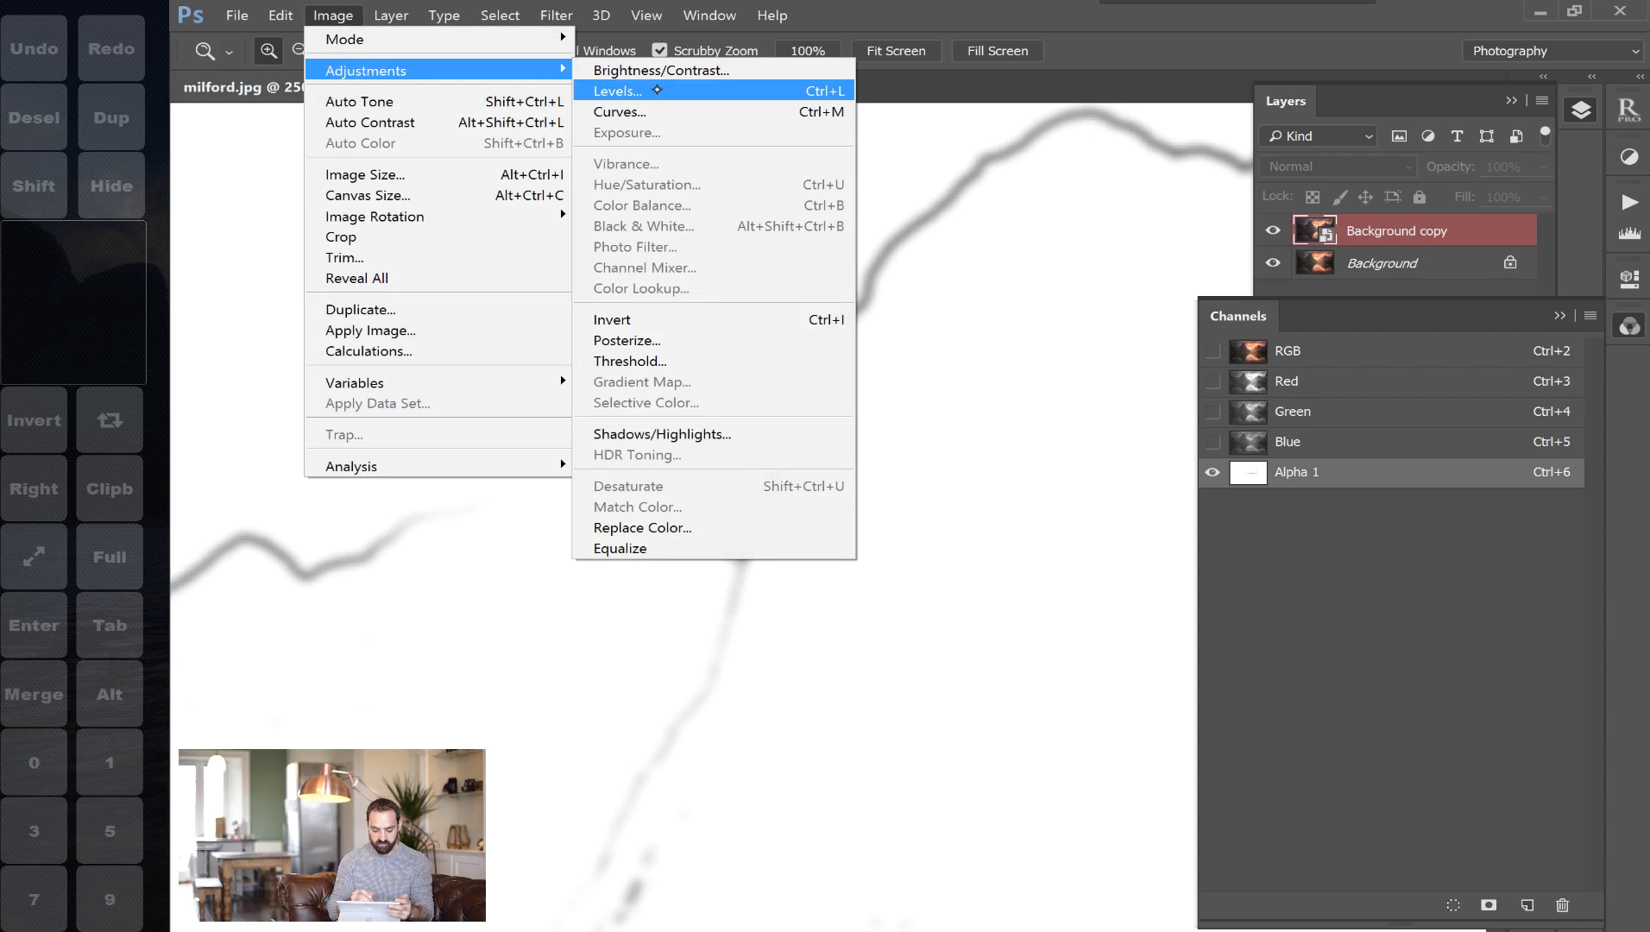
left_click(661, 91)
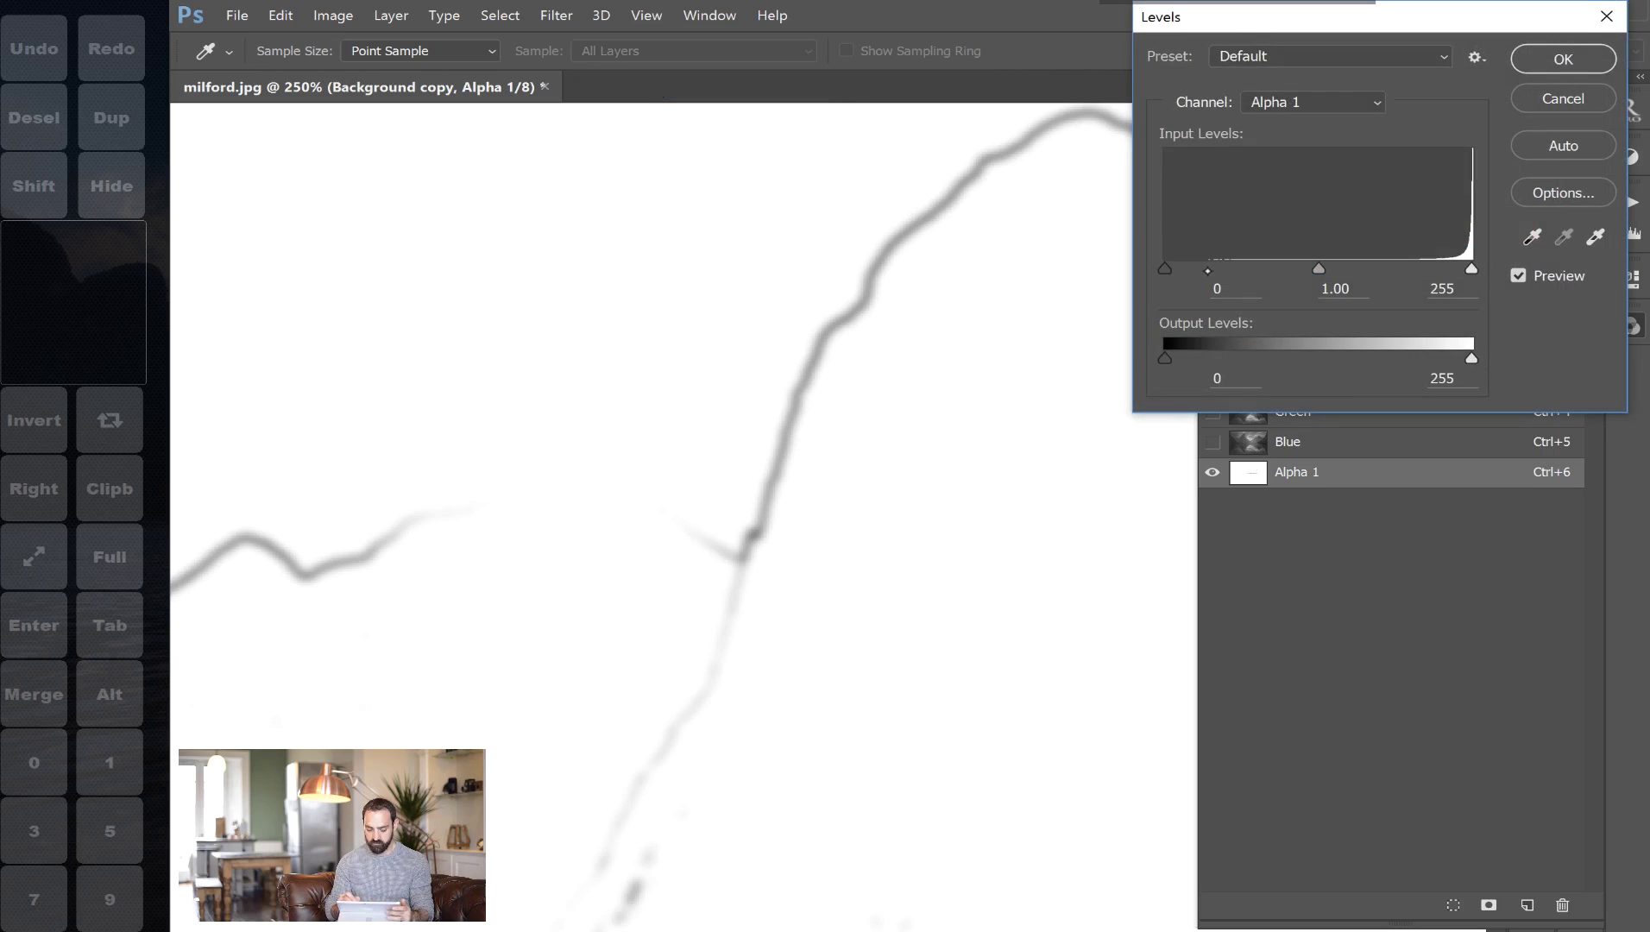
left_click_drag(1166, 268, 1362, 269)
left_click(1560, 59)
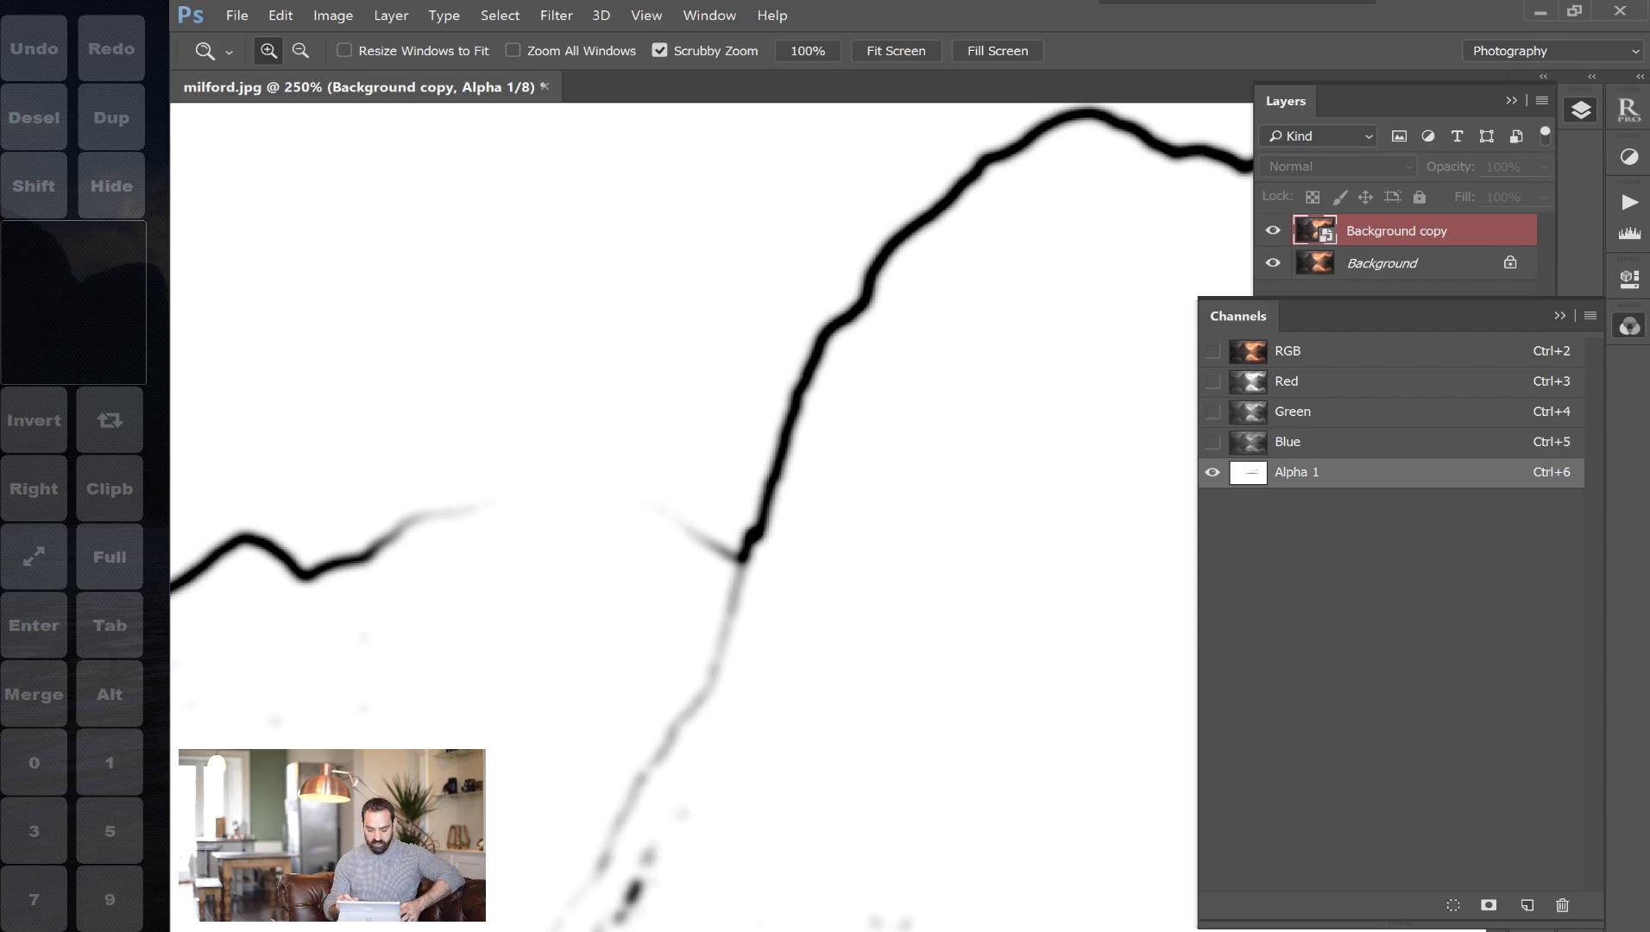
Load the Alpha 1 edge lines as a selection and reselect the Background copy layer
left_click(1250, 475, "ctrl")
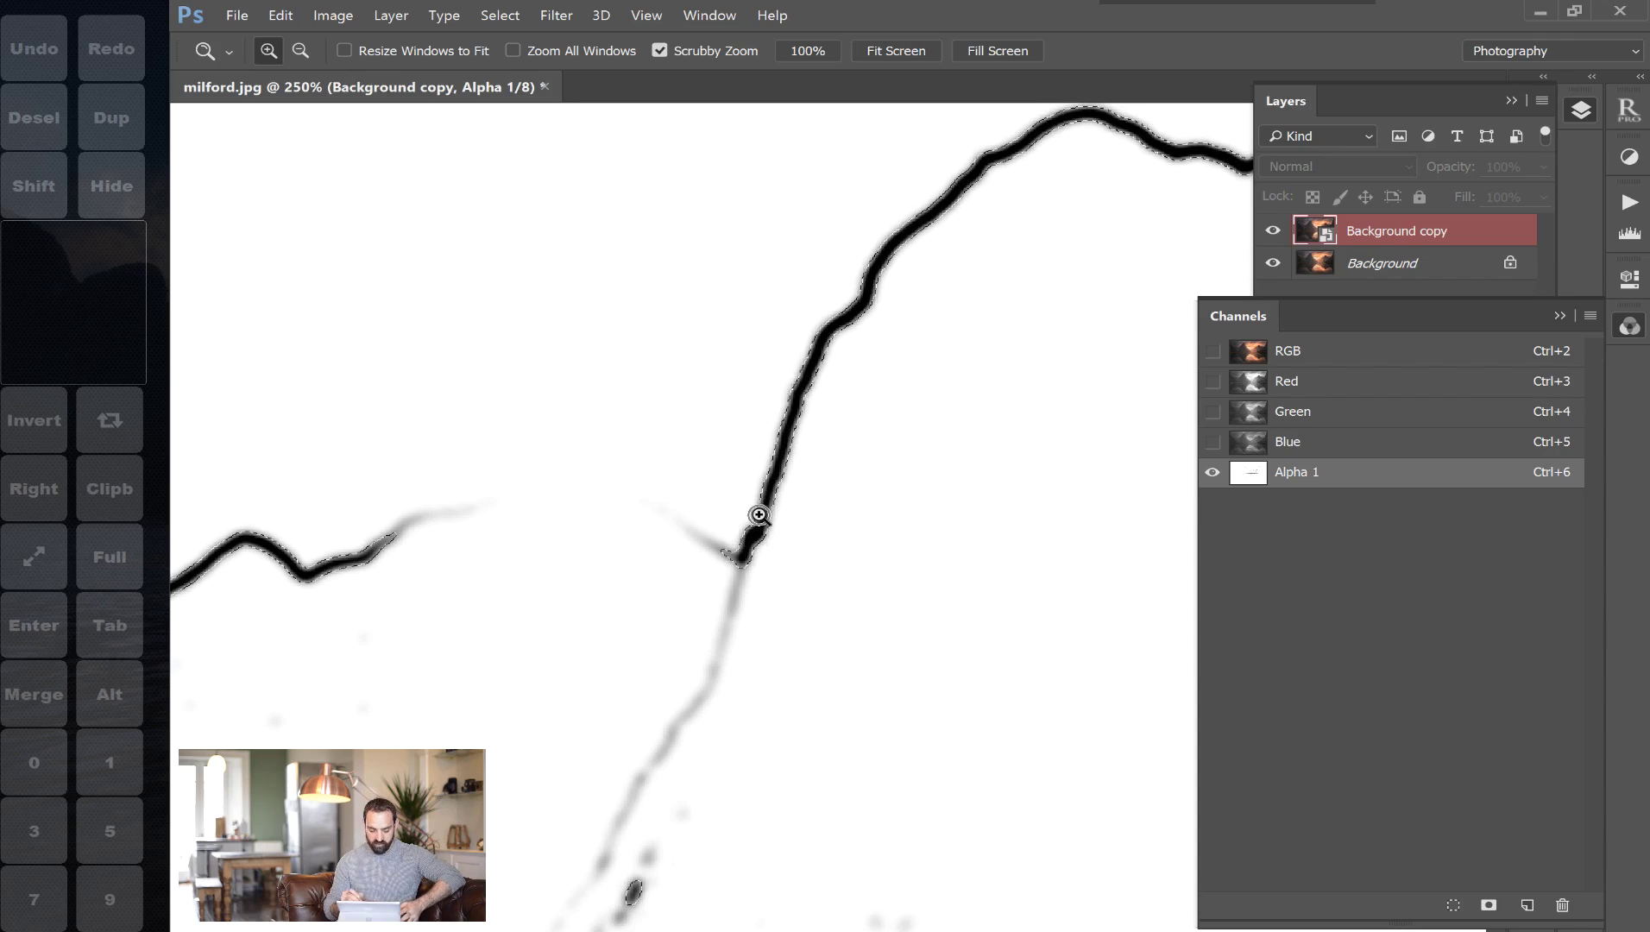
left_click(1557, 316)
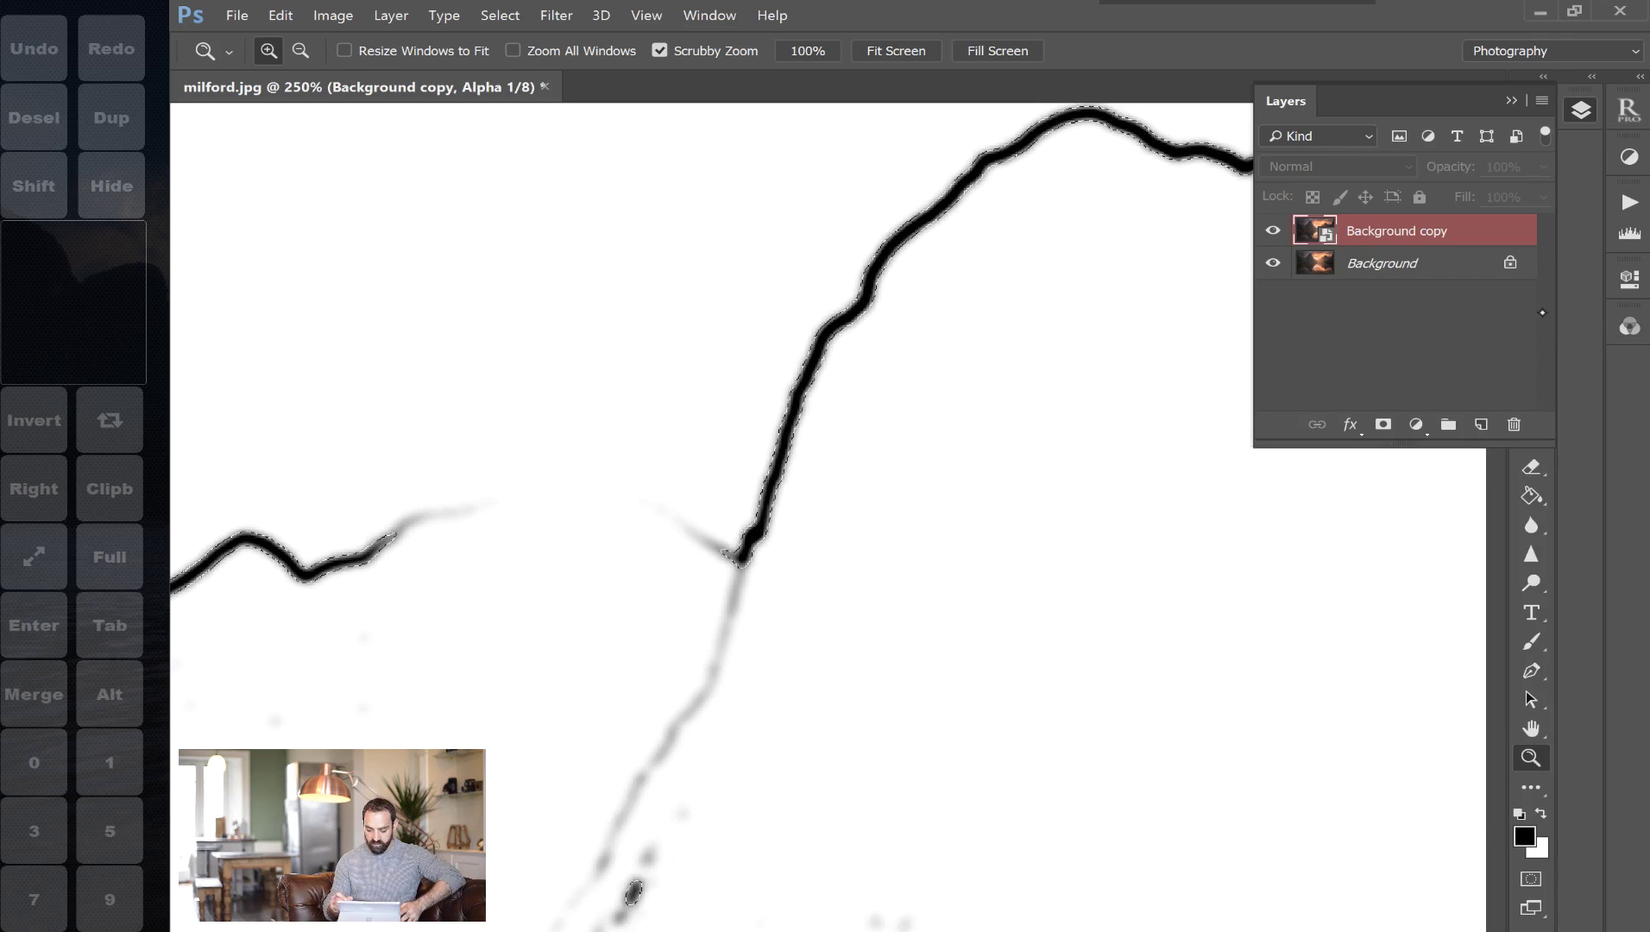
left_click(1465, 231)
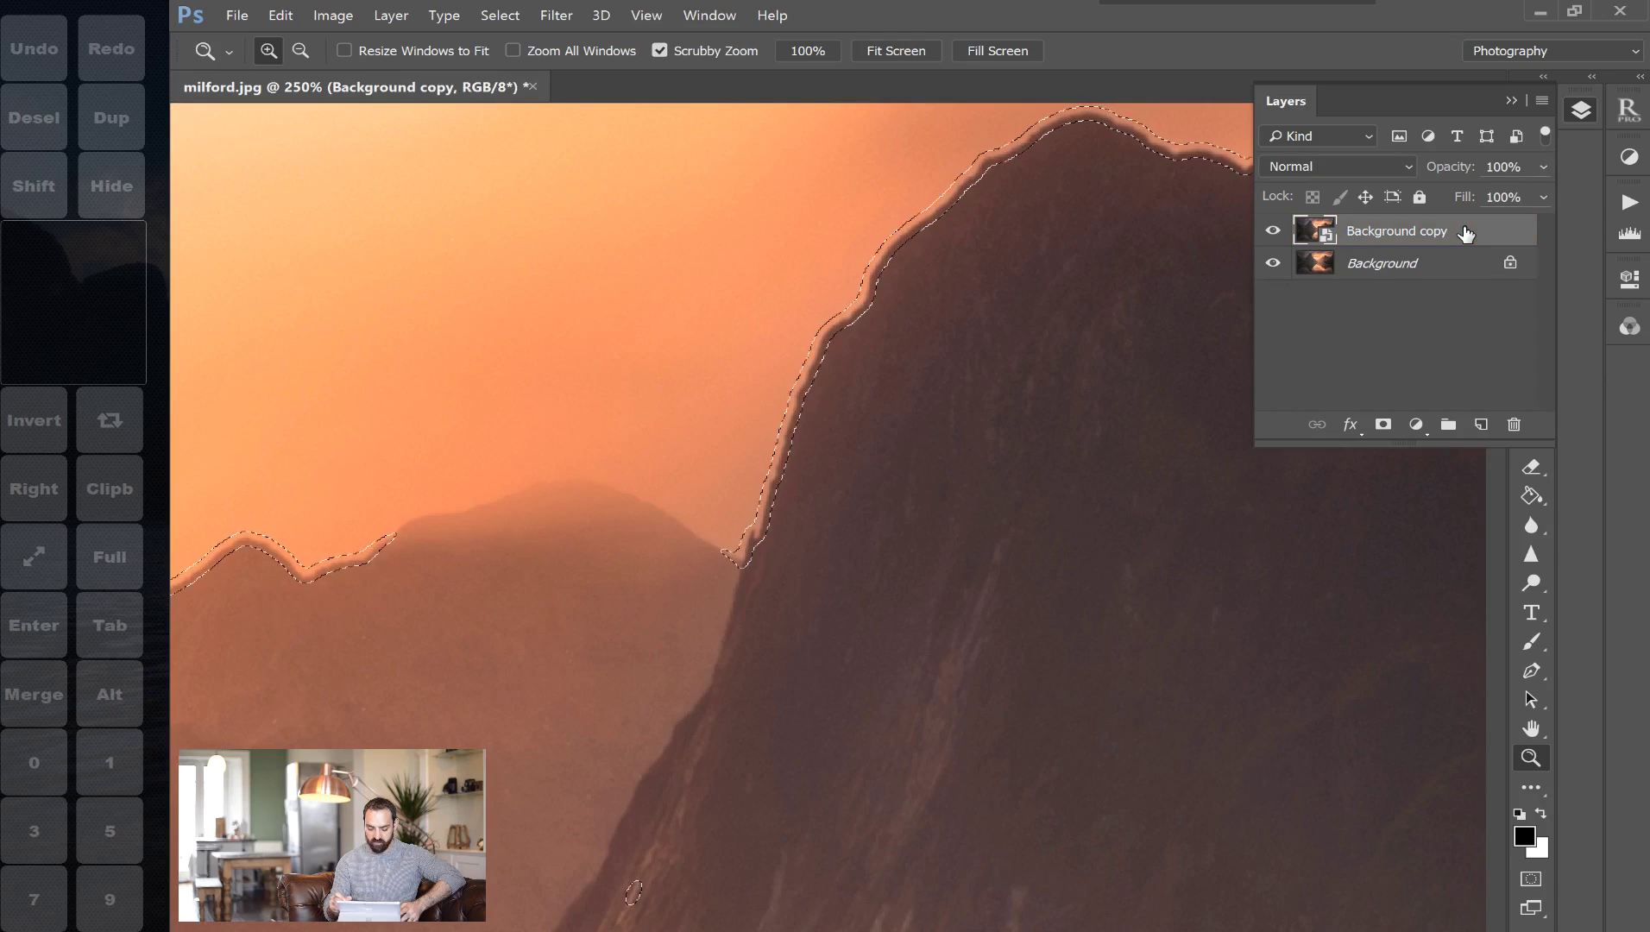
Add a layer mask that hides the selected ridge edges in black, and check the mask
left_click(1382, 425)
key("alt")
left_click(1372, 232, "alt")
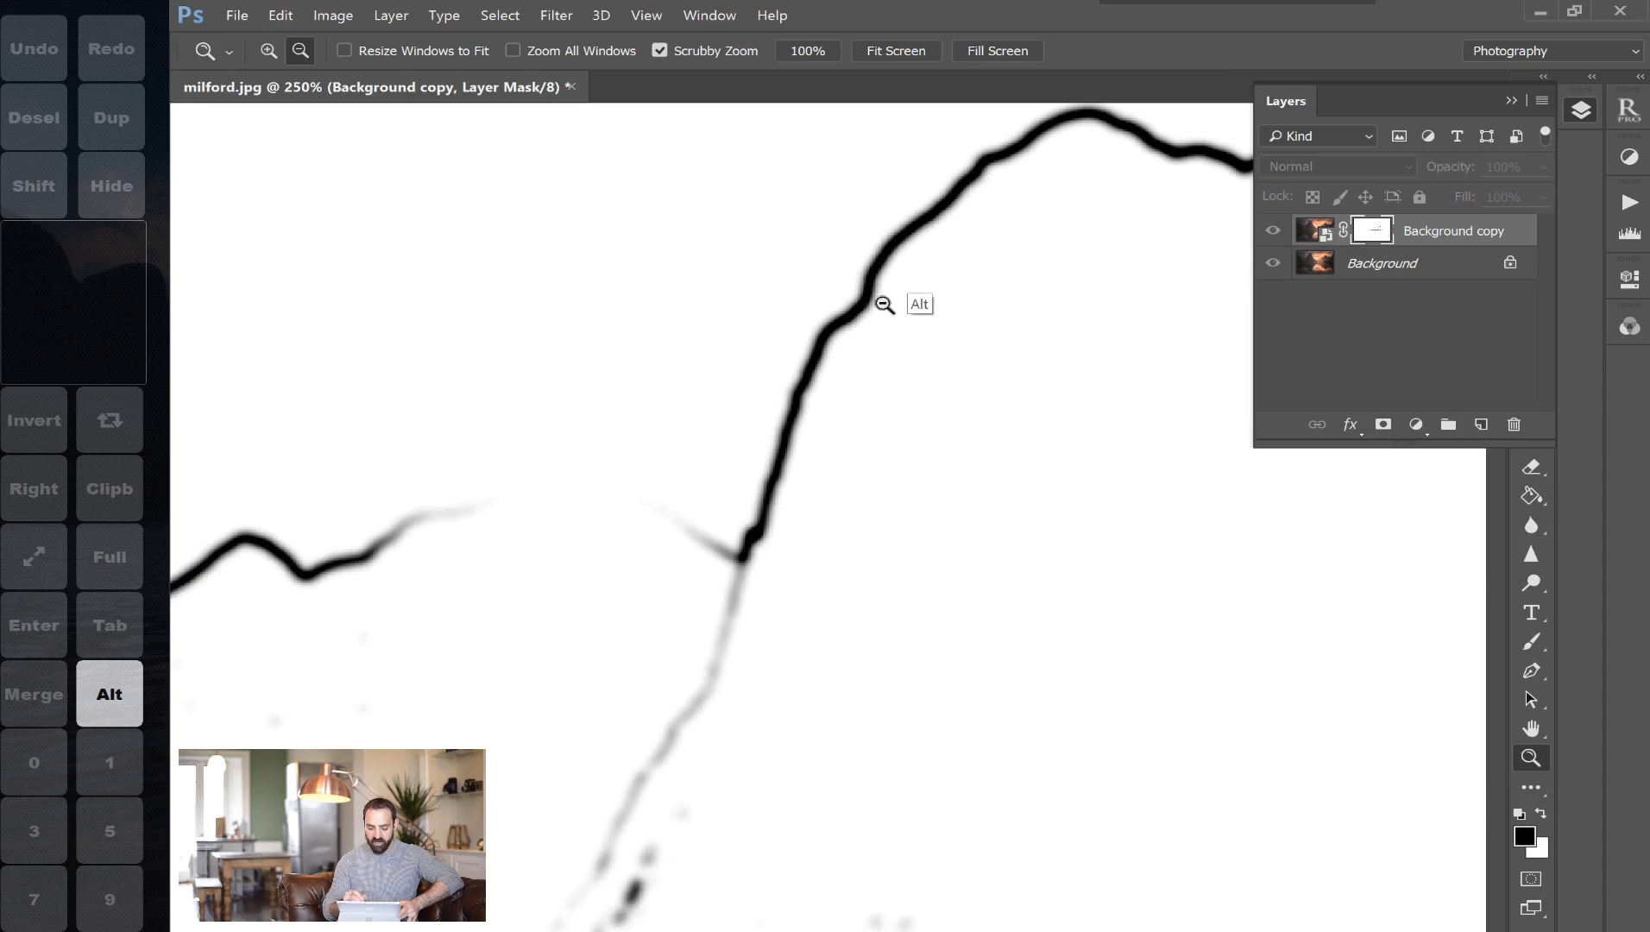
left_click(1313, 233, "alt")
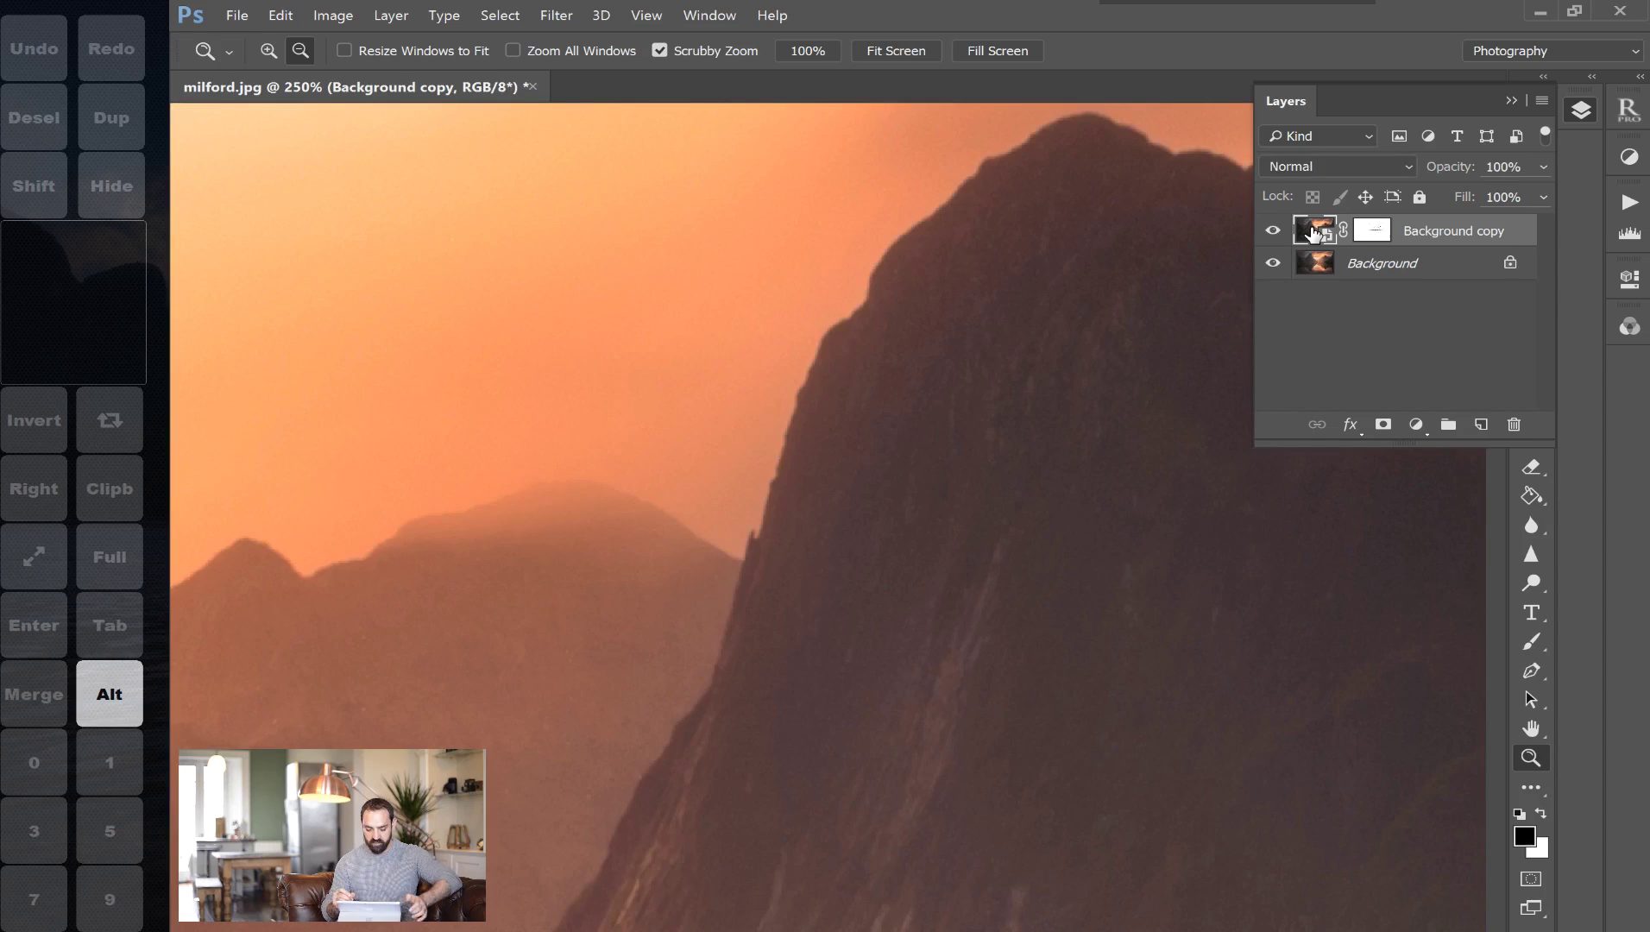
Apply Unsharp Mask as a smart filter with Amount 190%, Radius 1.9 px, Threshold 0
left_click(556, 15)
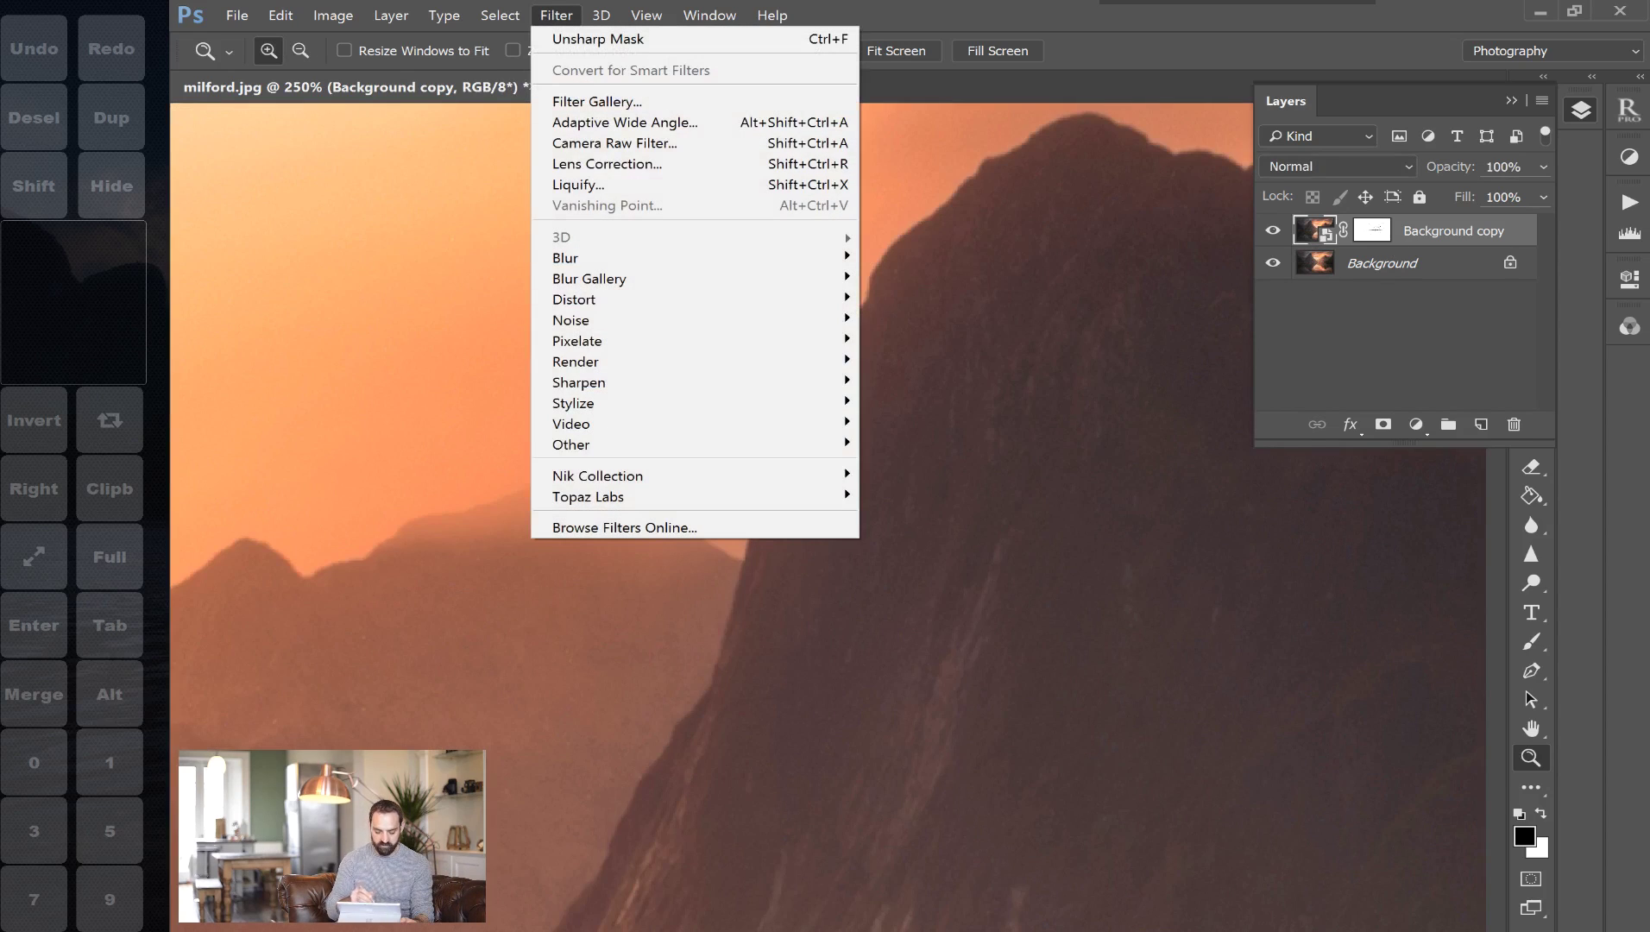
mouse_move(711, 382)
left_click(931, 485)
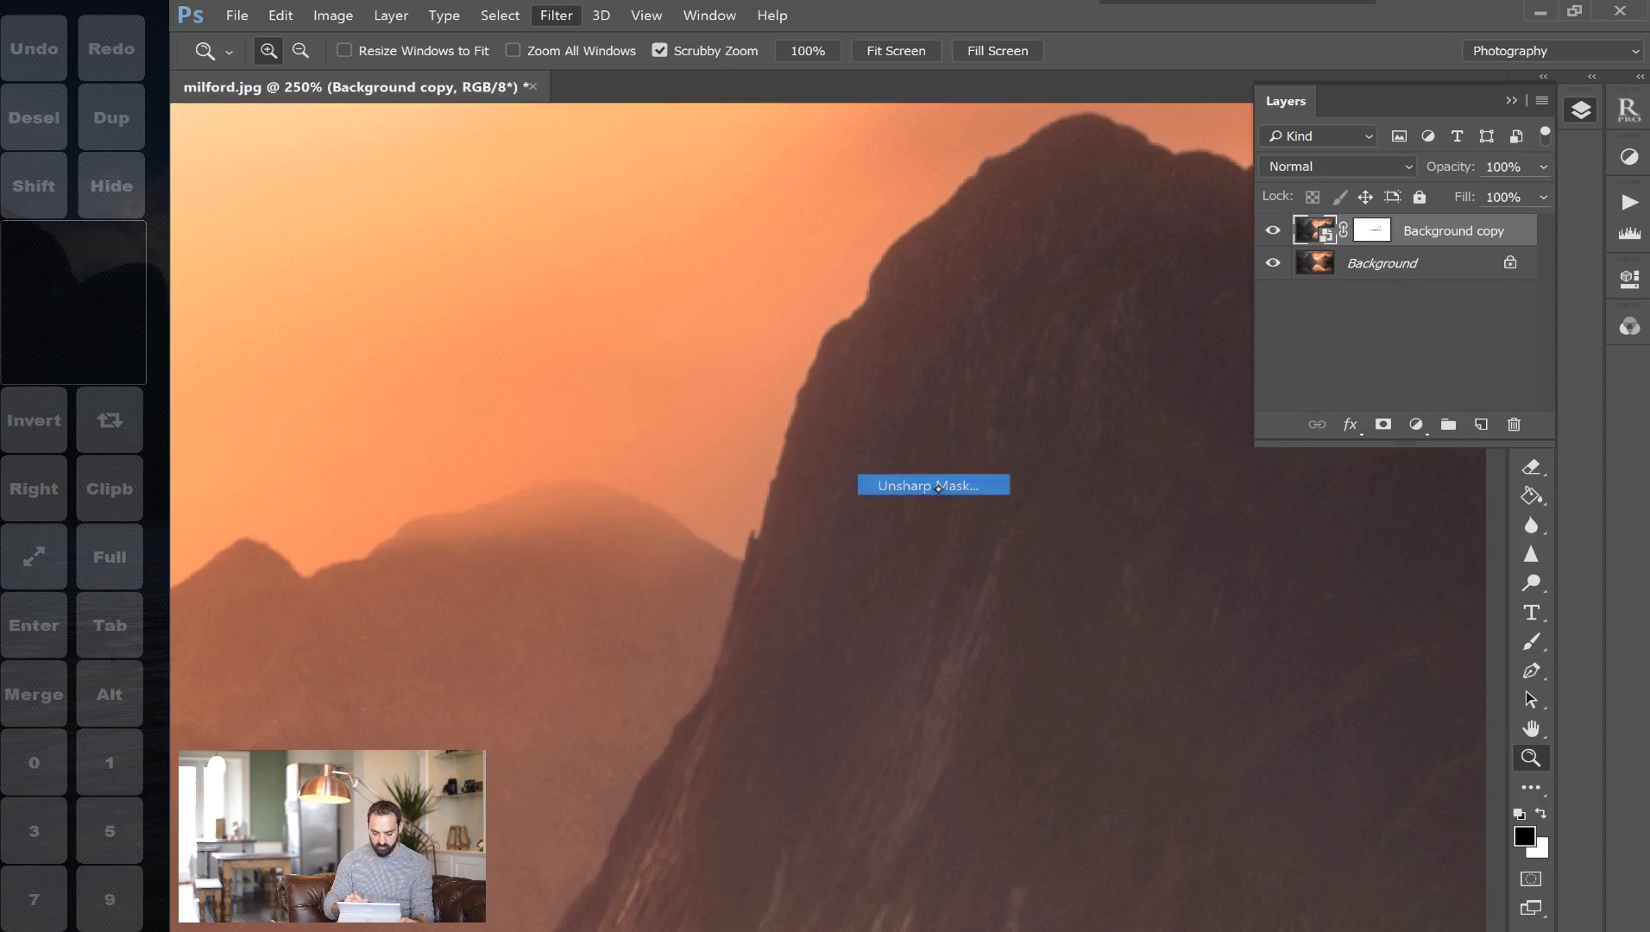
left_click_drag(828, 177, 657, 88)
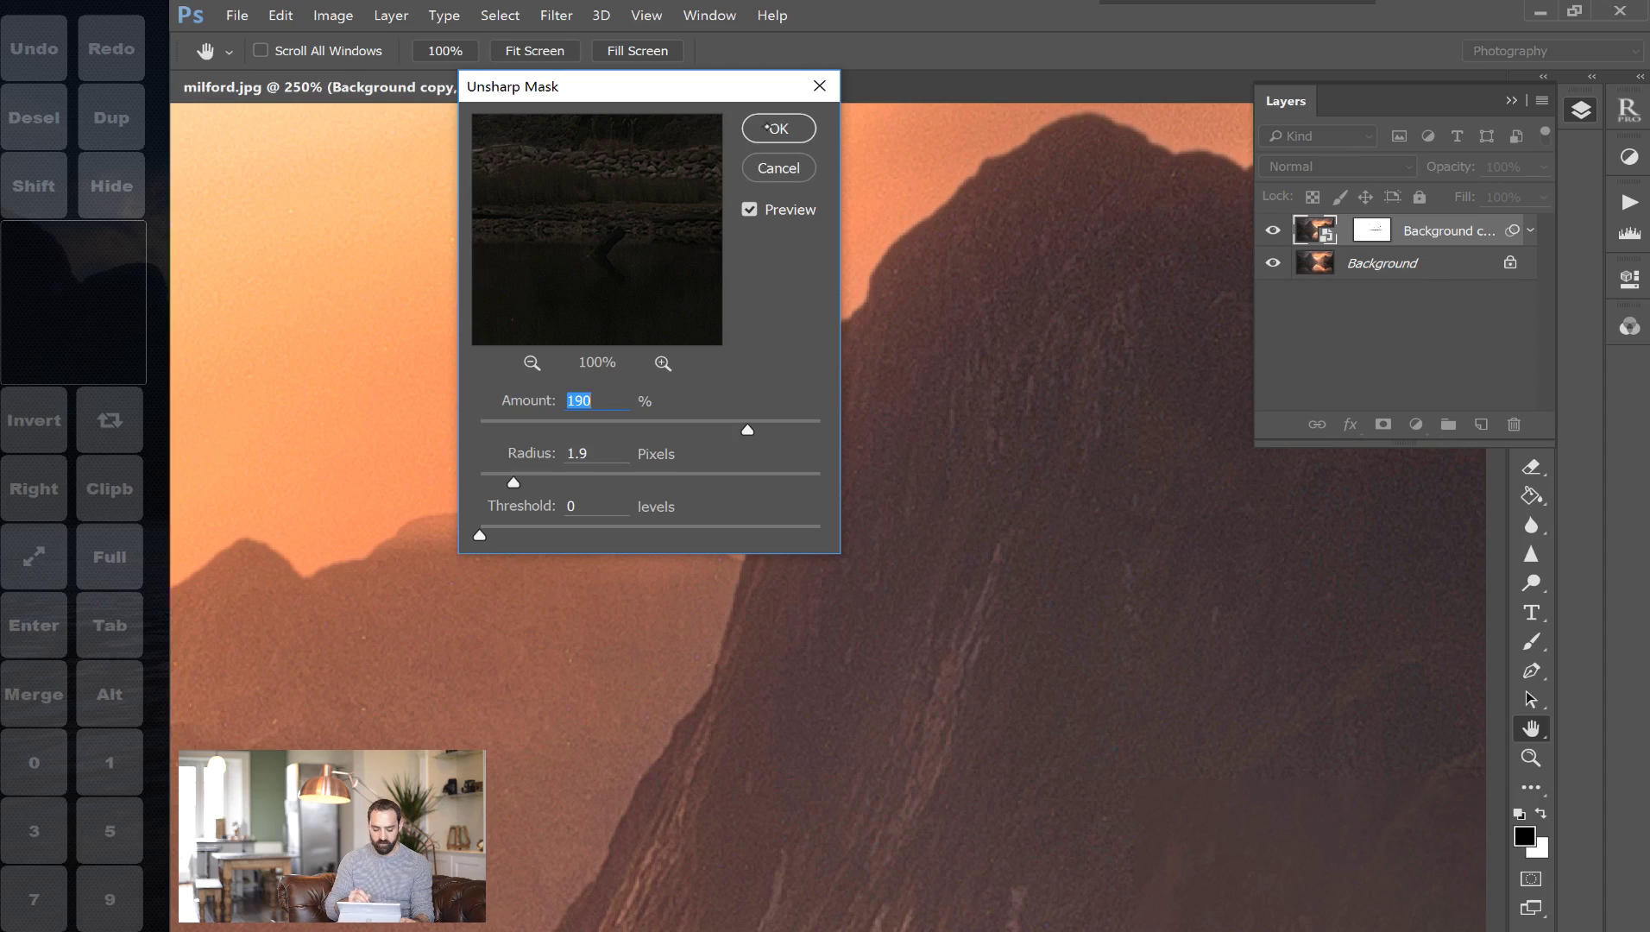
left_click(778, 128)
key("z")
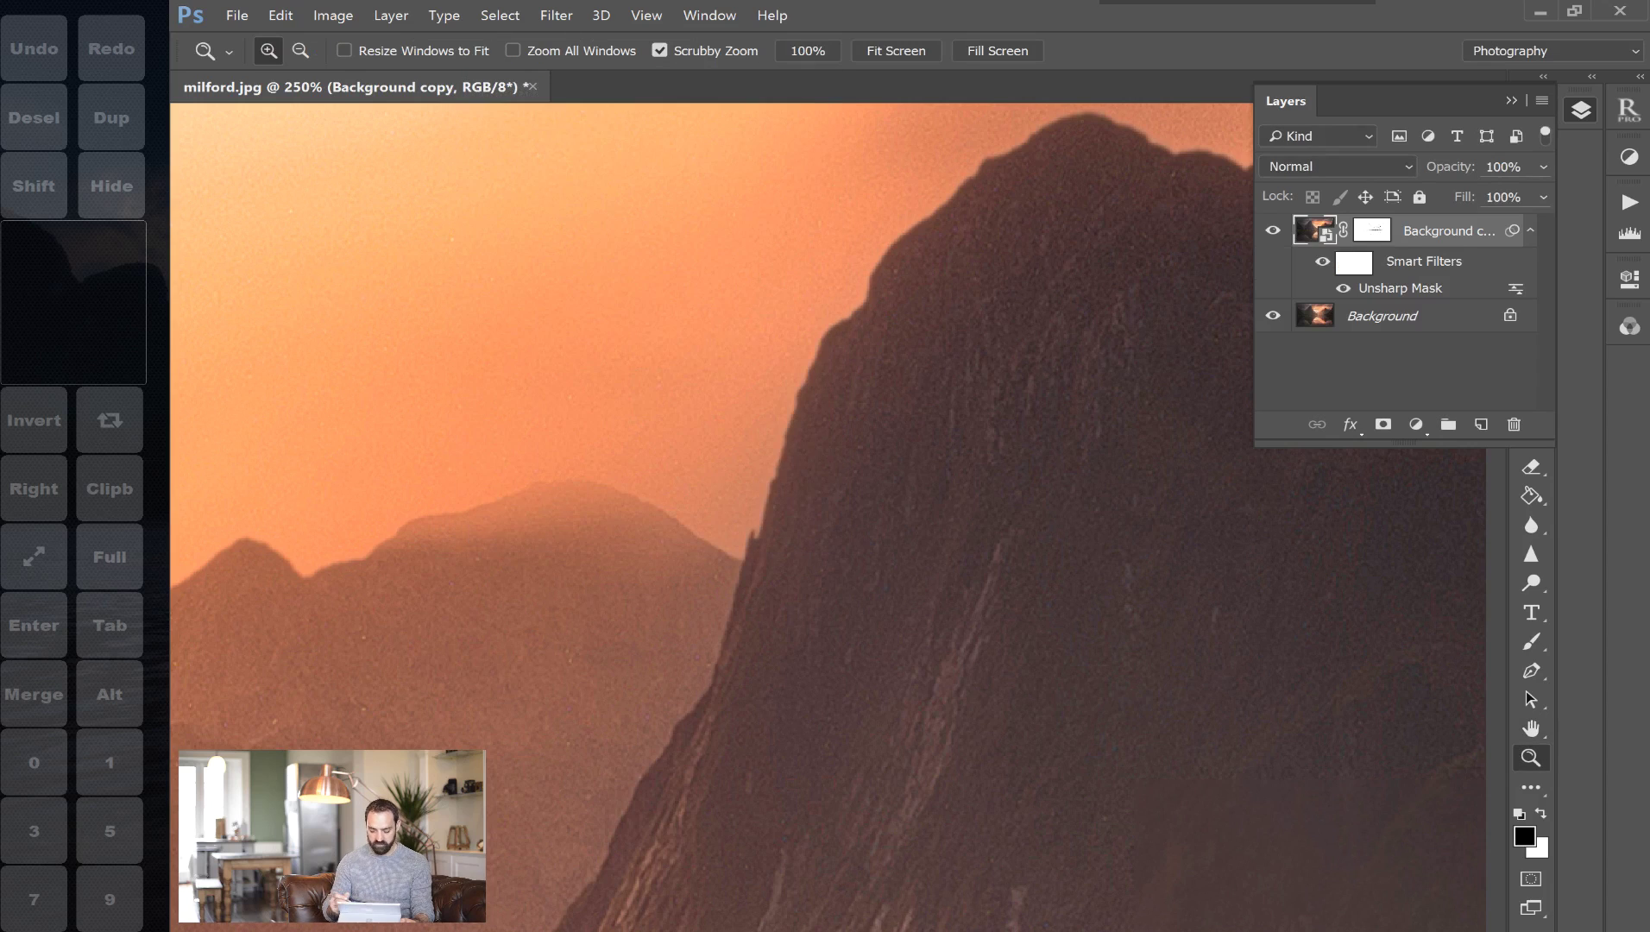
Toggle the sharpened Background copy's visibility to compare it against the original photo
left_click(1274, 233)
left_click(1274, 235)
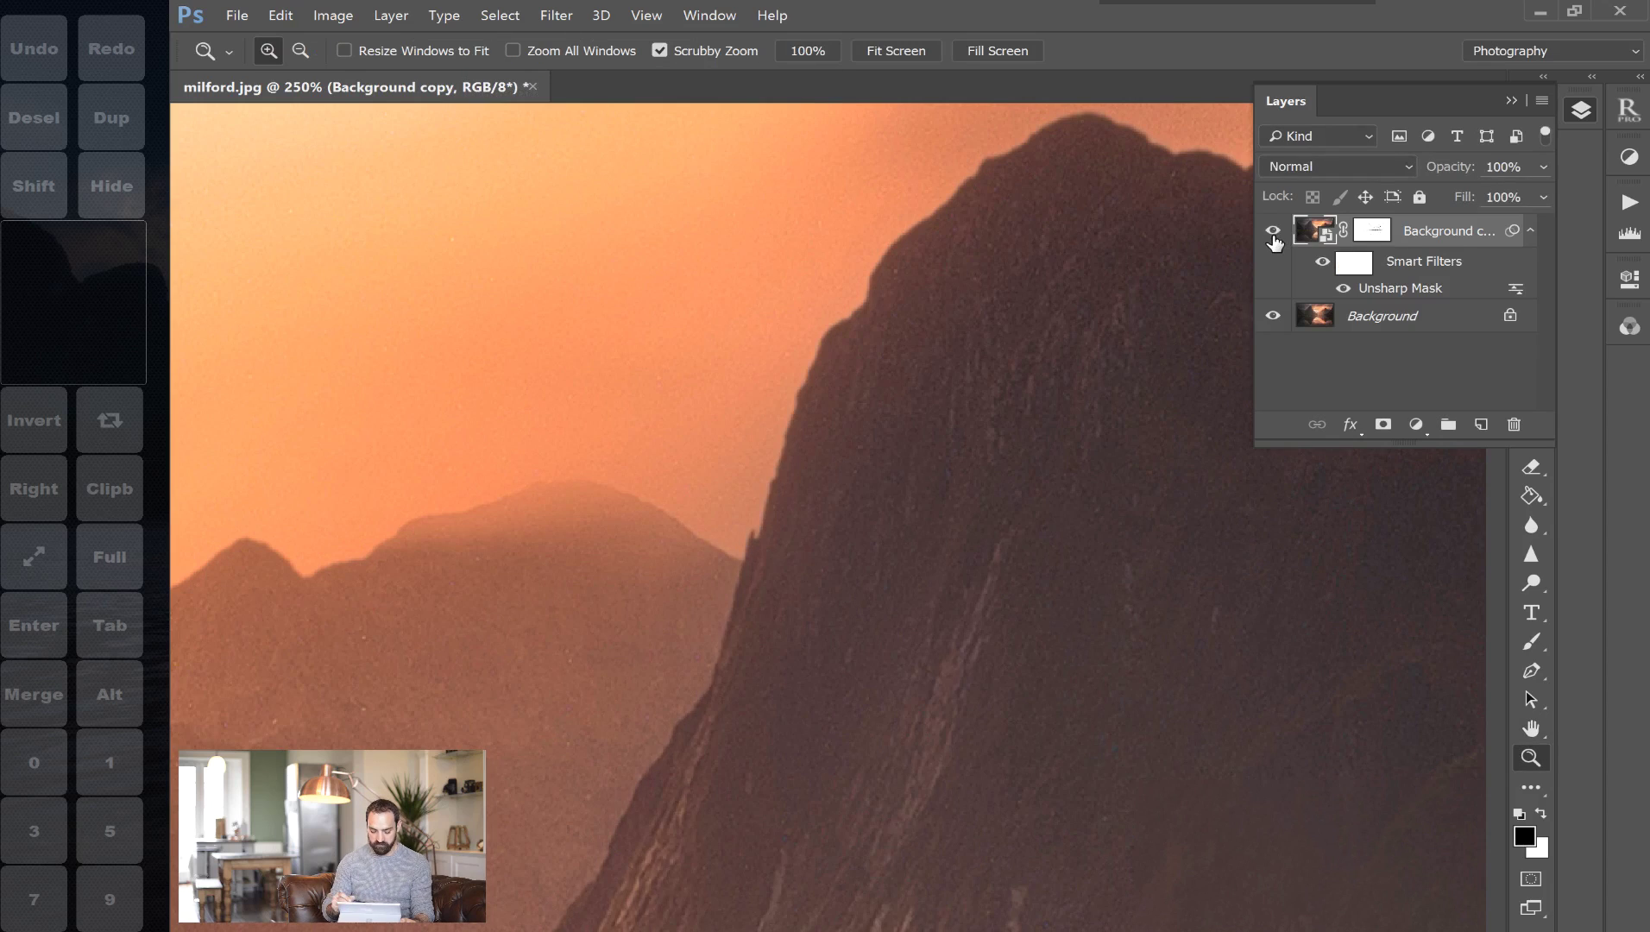
left_click(1274, 237)
left_click(1273, 238)
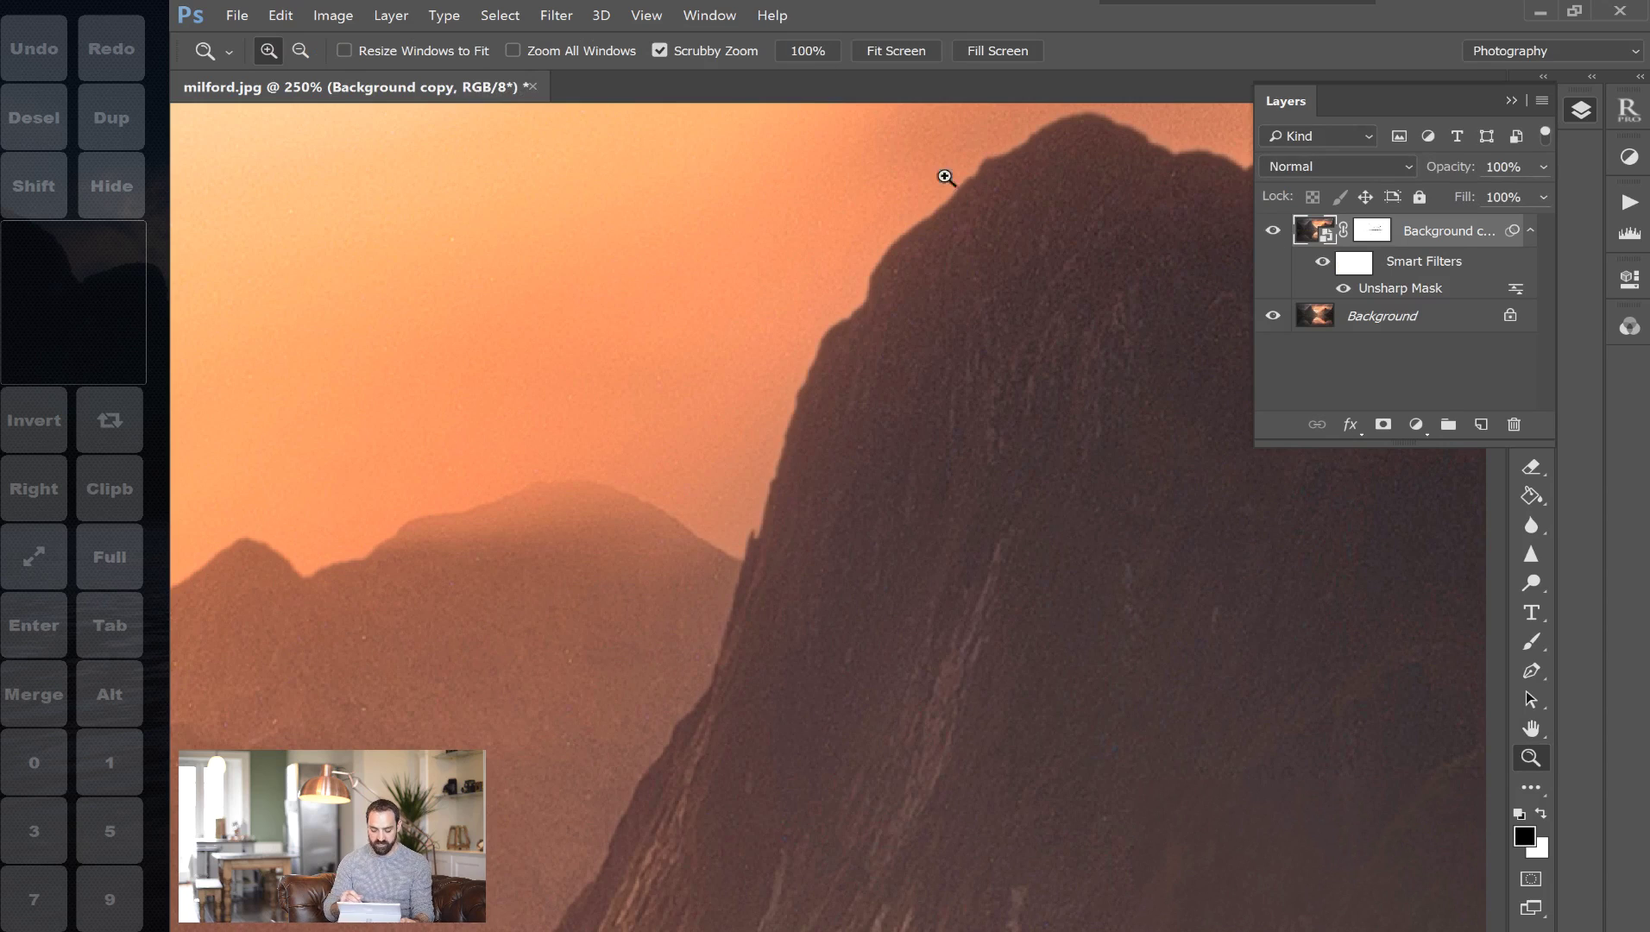
left_click(1275, 233)
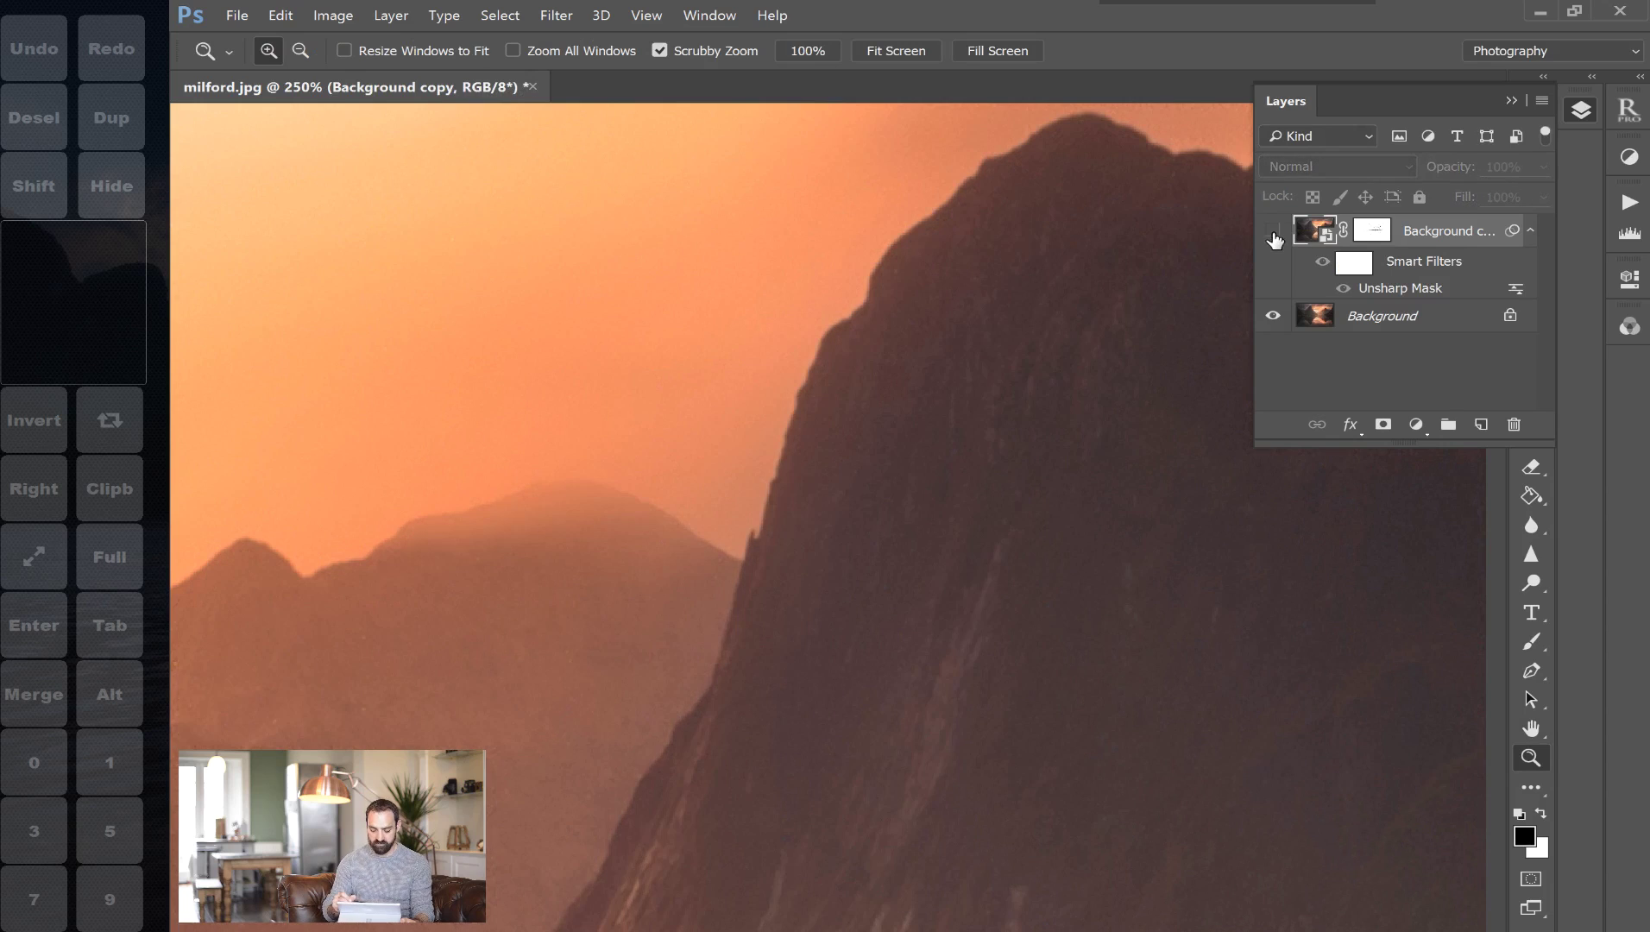